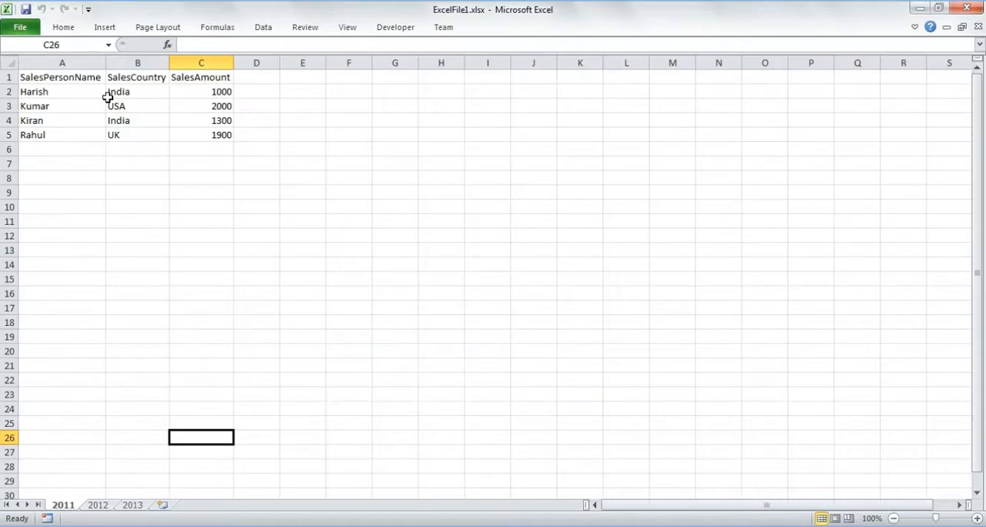
- Examine the sales data on the 2011, 2012 and 2013 sheets of ExcelFile1.xlsx and put the workbook away
left_click_drag(54, 72, 229, 159)
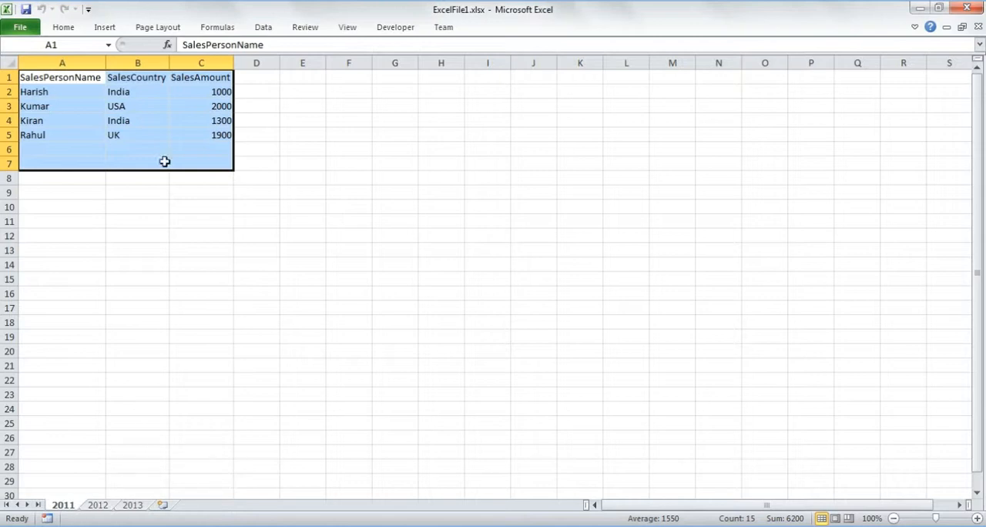
left_click(99, 505)
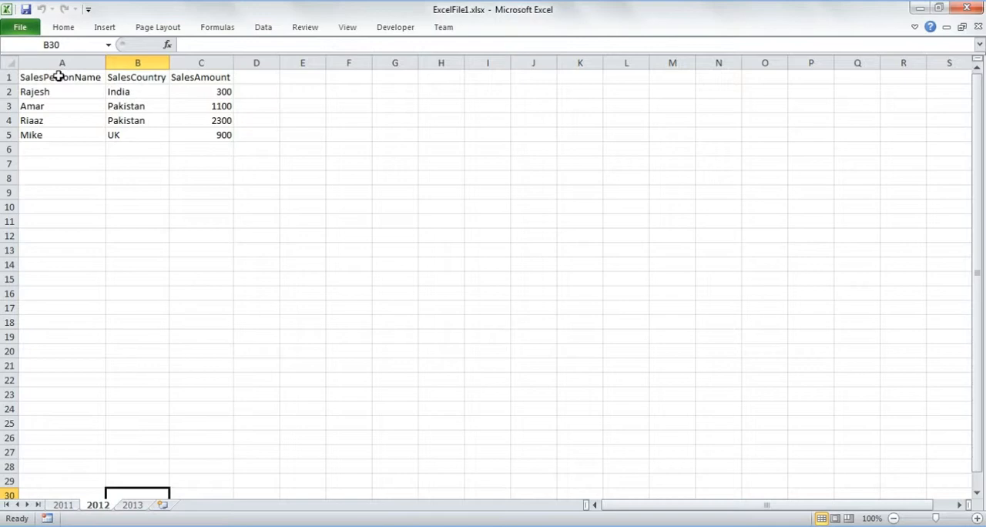
left_click(132, 506)
left_click(63, 506)
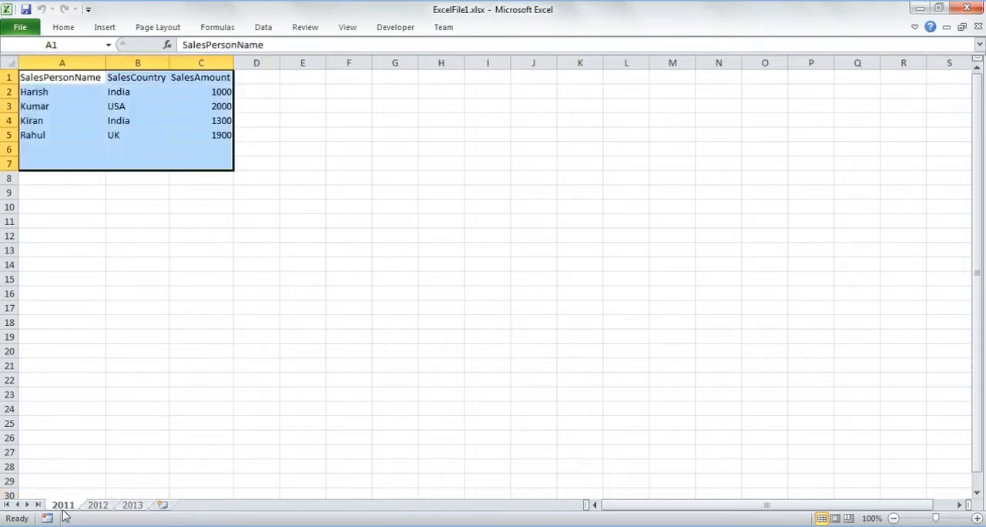
left_click(98, 506)
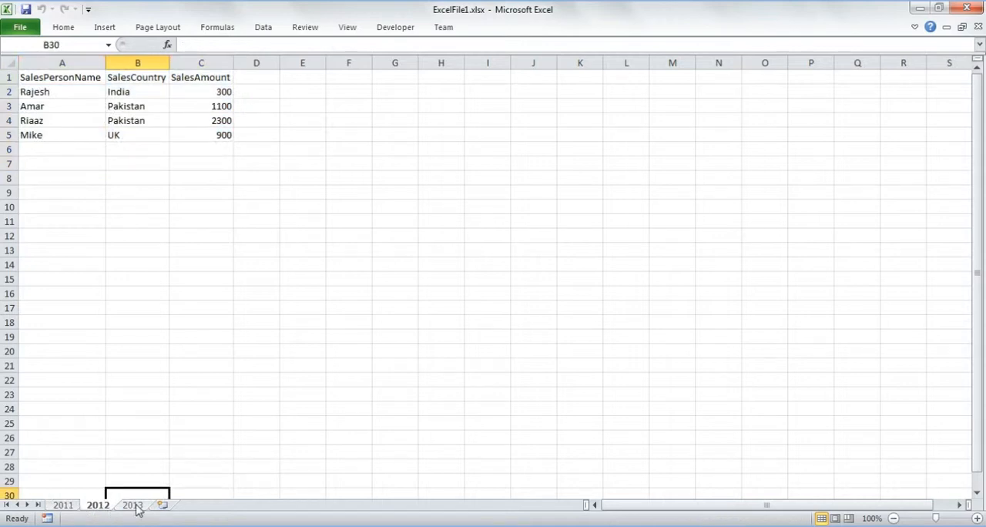
left_click(133, 506)
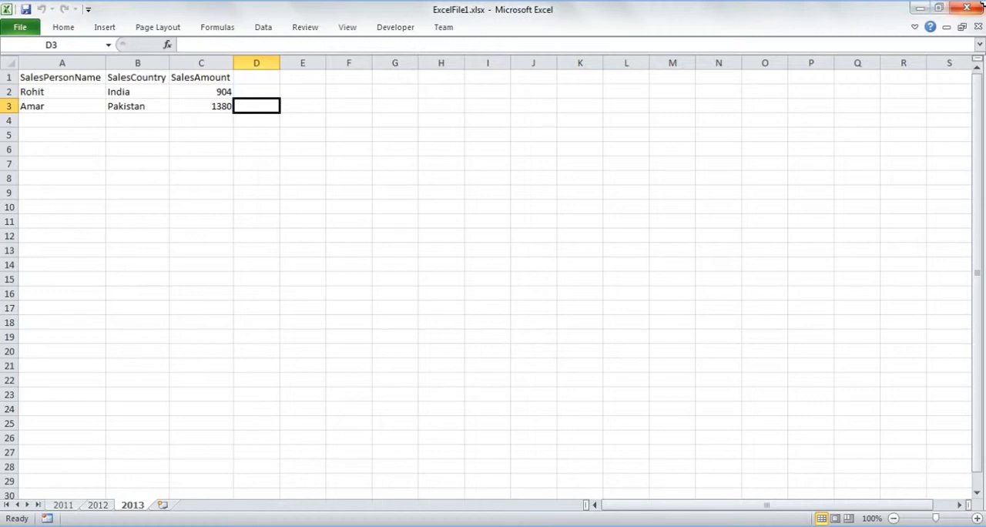
left_click(922, 9)
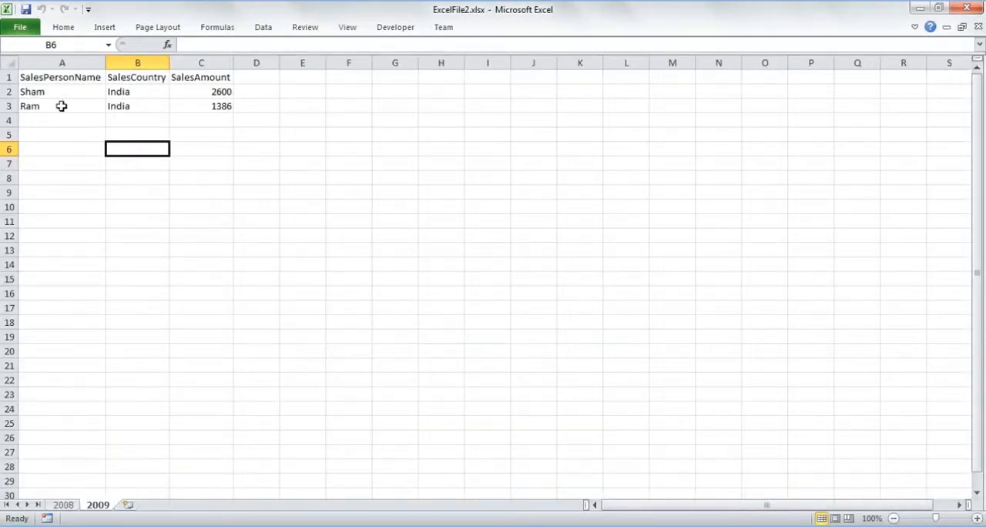
- Examine the sales data on the 2009 and 2008 sheets of ExcelFile2.xlsx and close the workbook
left_click_drag(54, 74, 268, 117)
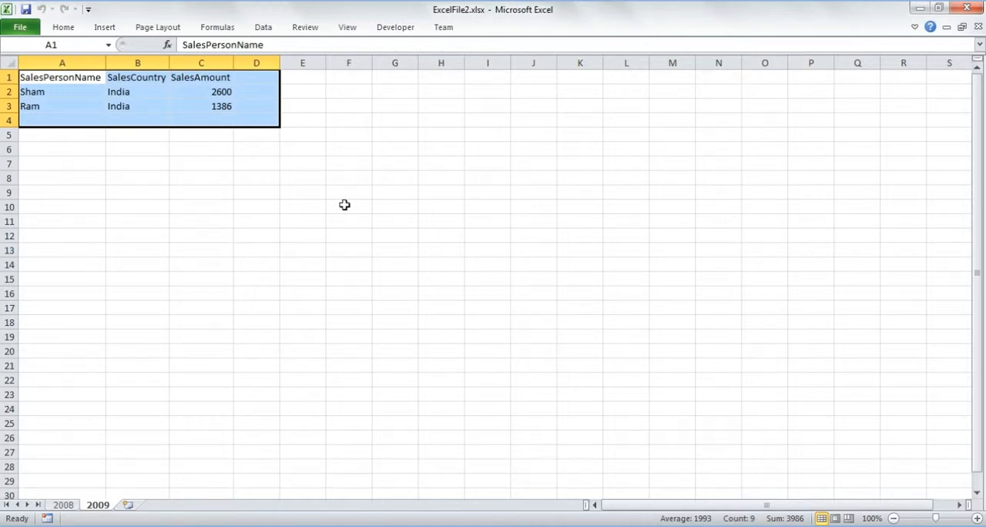
left_click(57, 505)
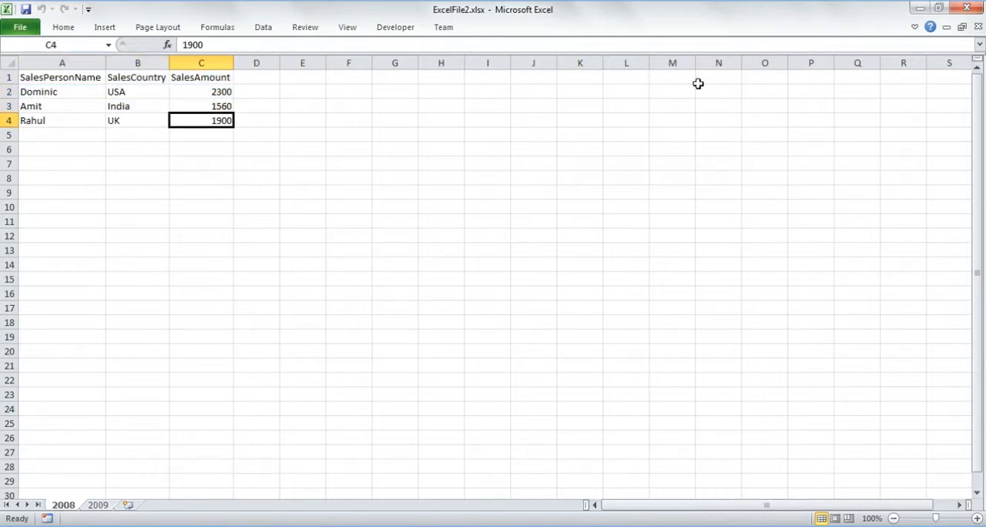
left_click(958, 8)
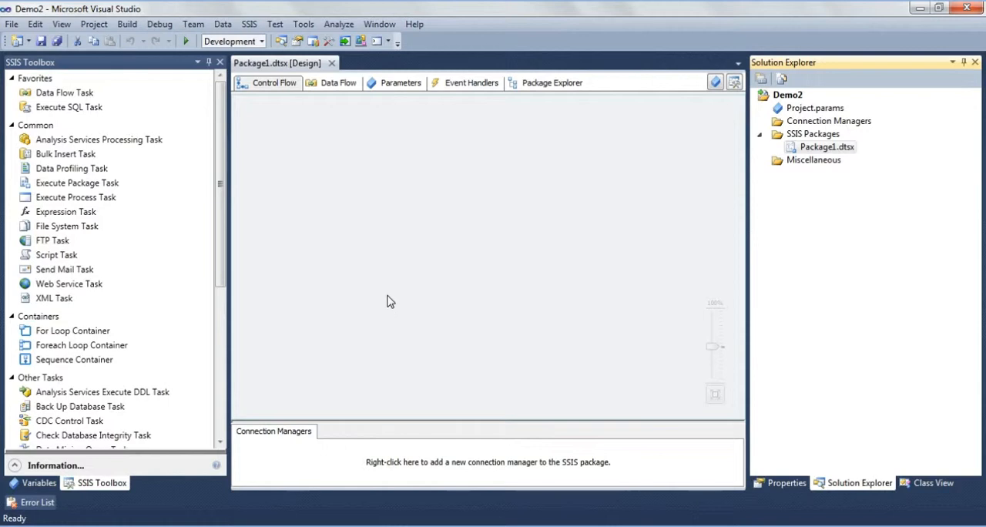
- Display the variables of Package1.dtsx in the Demo2 project and add three new package-scoped variables
left_click(283, 117)
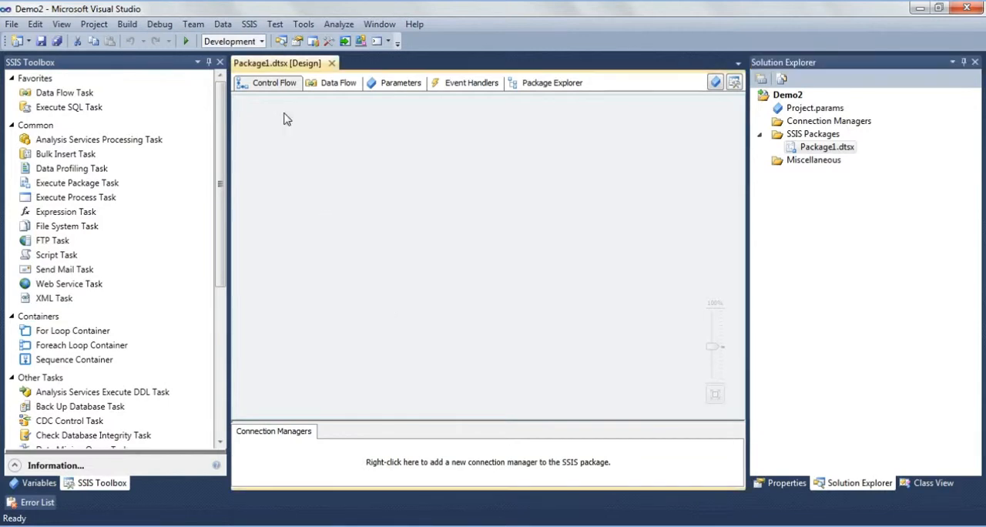
right_click(284, 117)
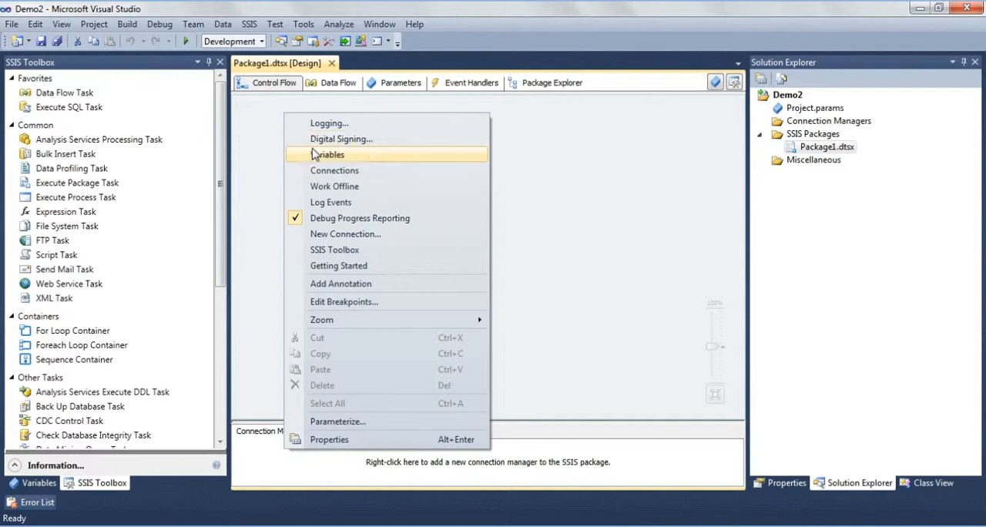
left_click(314, 154)
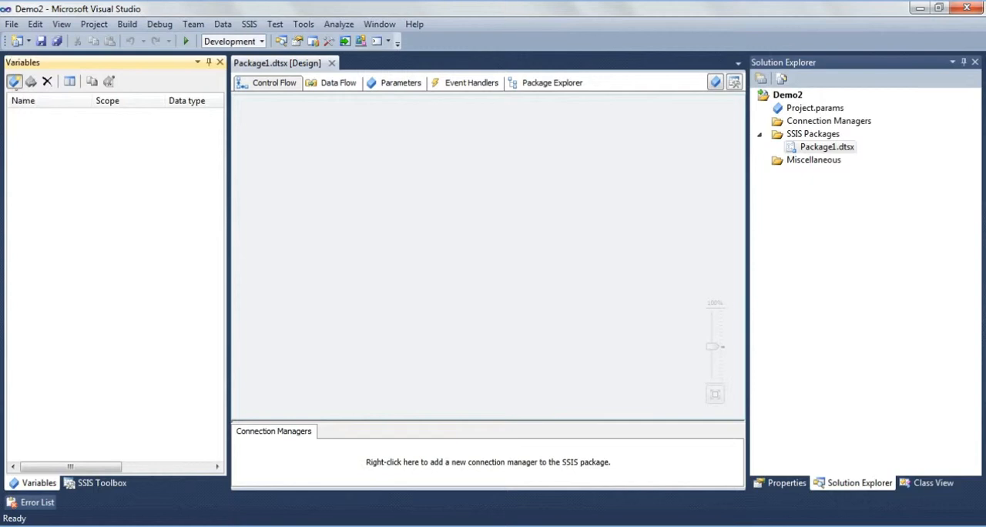
left_click(14, 81)
left_click(14, 81)
left_click(14, 80)
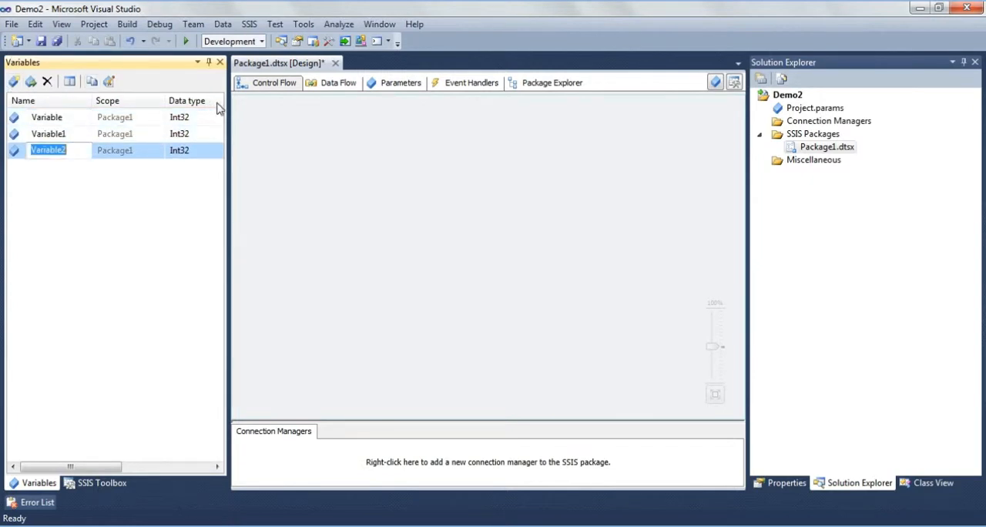
- Widen the variable list and rename the three variables, in order, as FilePath, FileName and SheetName
left_click_drag(228, 107, 359, 112)
double_click(57, 117)
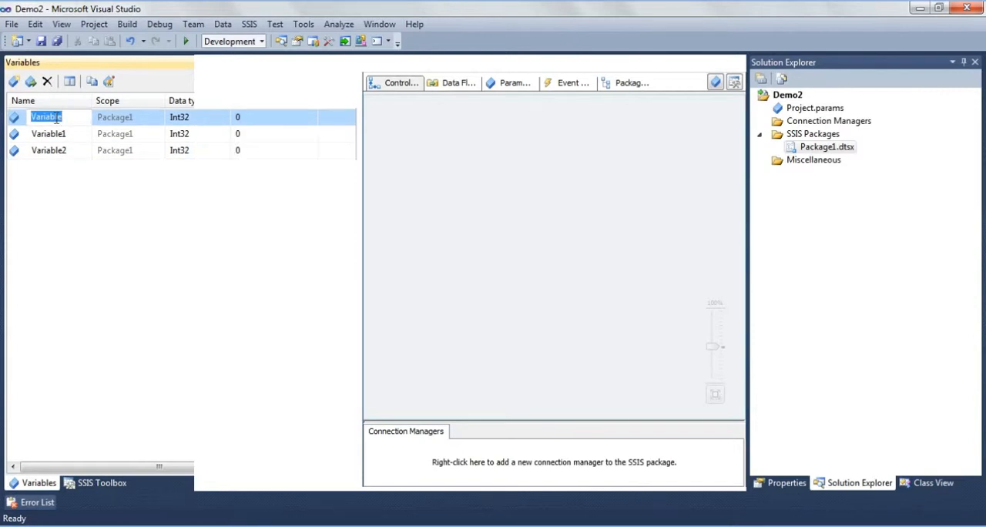
type("FilePath")
key("Return")
left_click(56, 134)
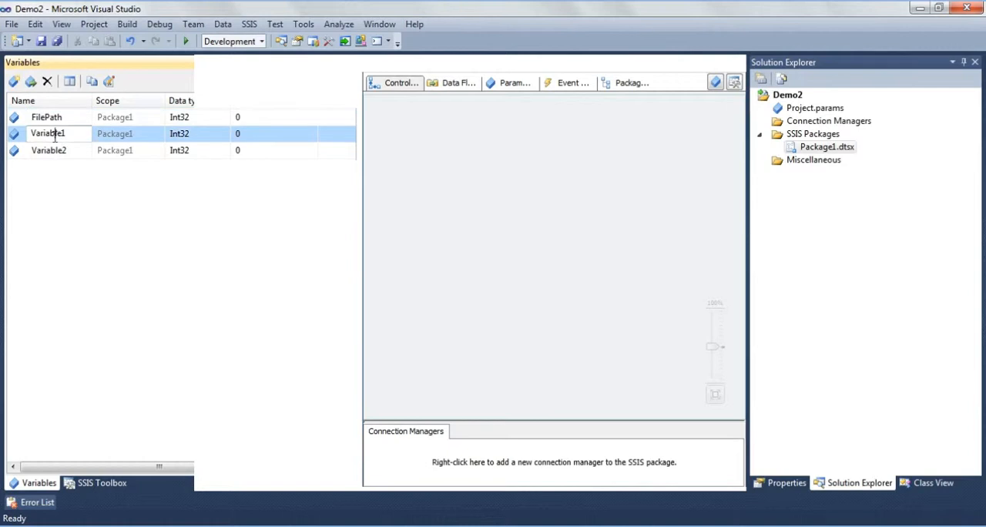
left_click(56, 135)
type("FileName")
key("Return")
left_click(49, 149)
left_click(50, 150)
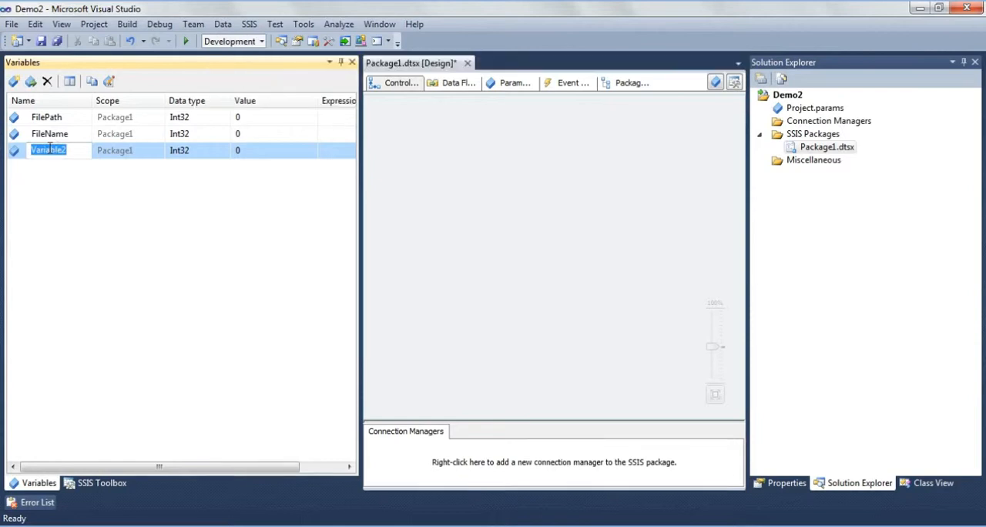
type("SheetName")
key("Return")
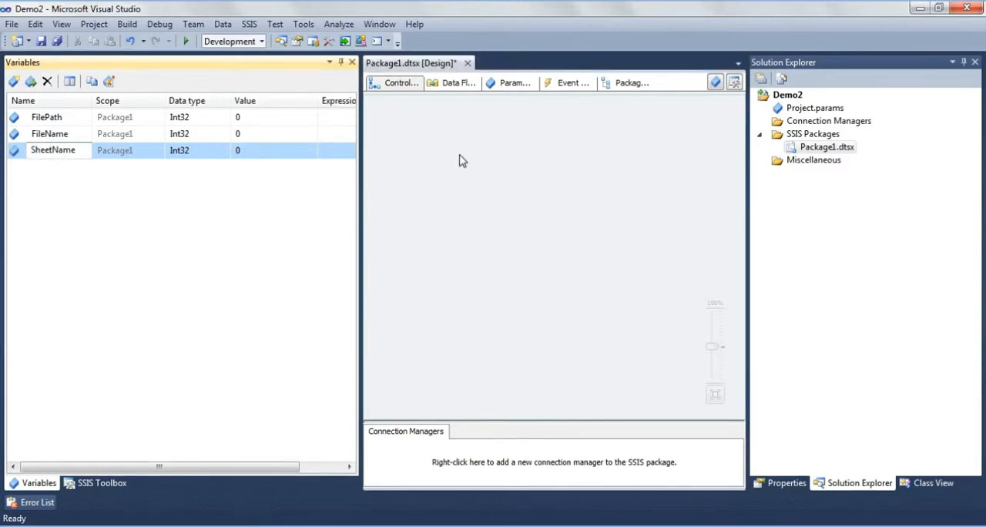
left_click(458, 160)
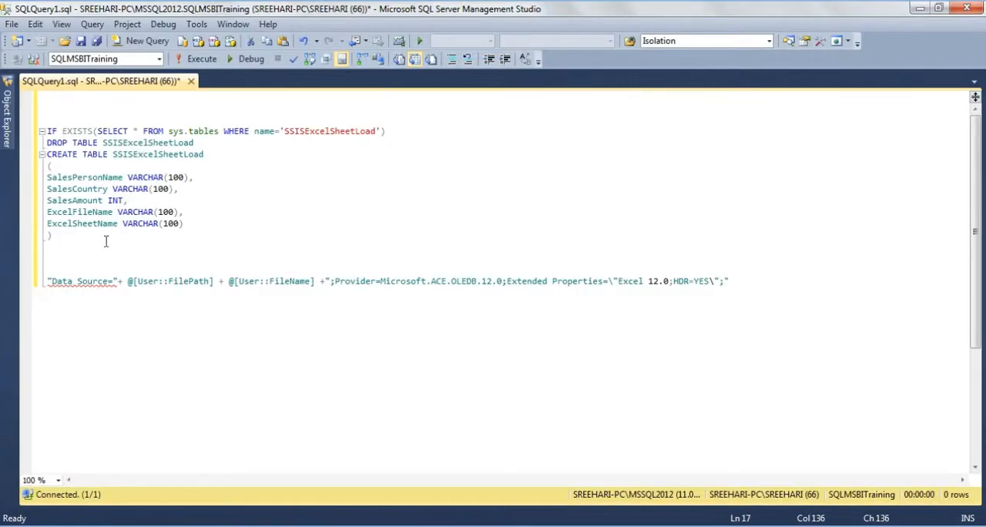
- In SQL Server Management Studio, run only the script part that drops and recreates the SSISExcelSheetLoad table in SQLMSBITraining, and hide the results
left_click_drag(107, 241, 47, 97)
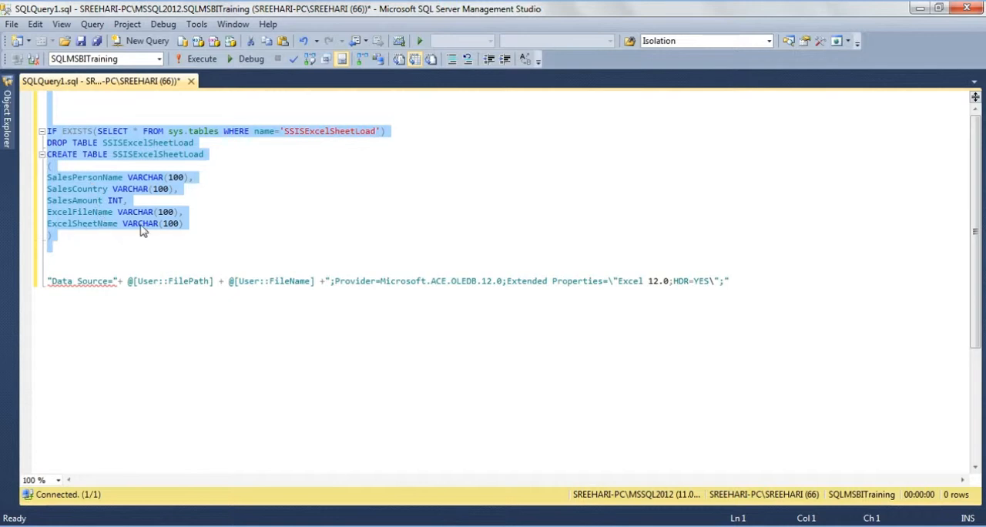
left_click(199, 61)
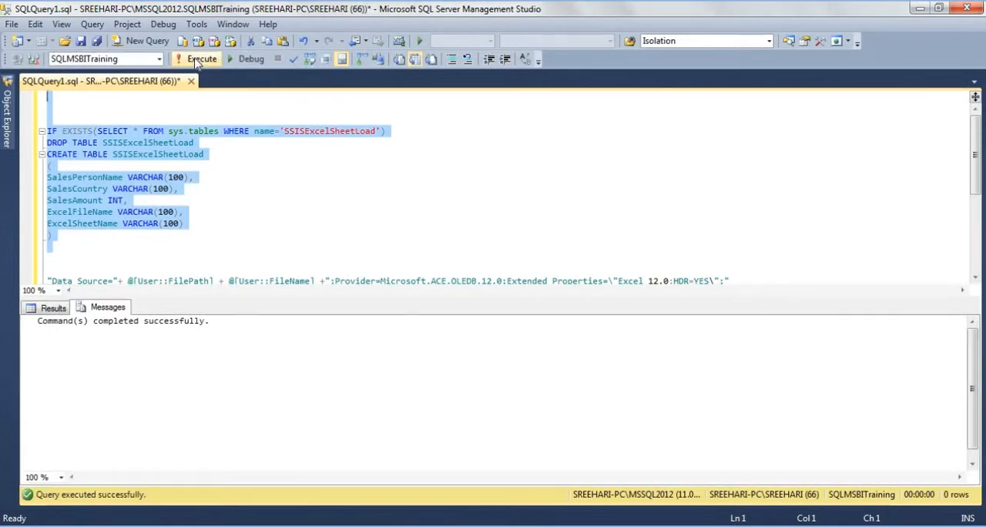
key("ctrl+r")
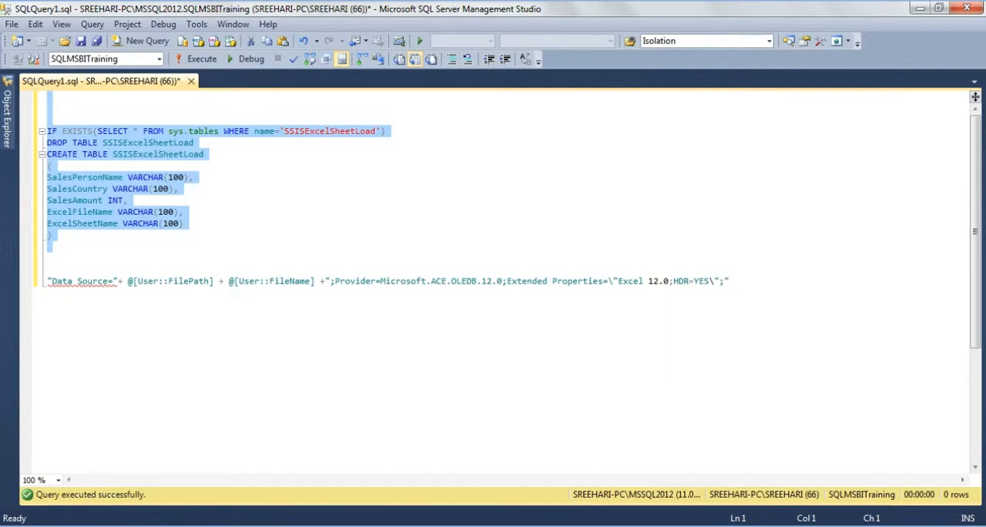
- Switch back to Visual Studio and set the data type of the SheetName, FileName and FilePath variables to String
key("alt+Tab")
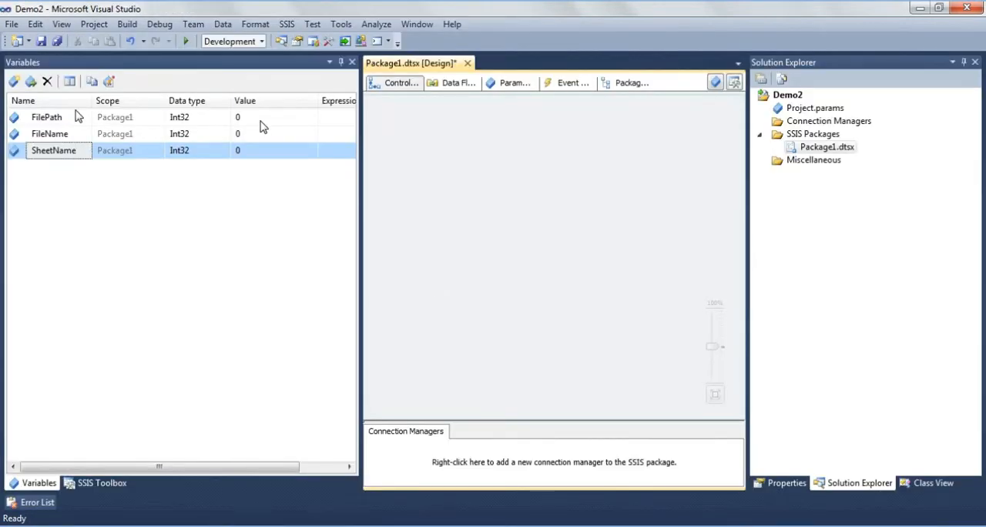
left_click(188, 101)
left_click(206, 121)
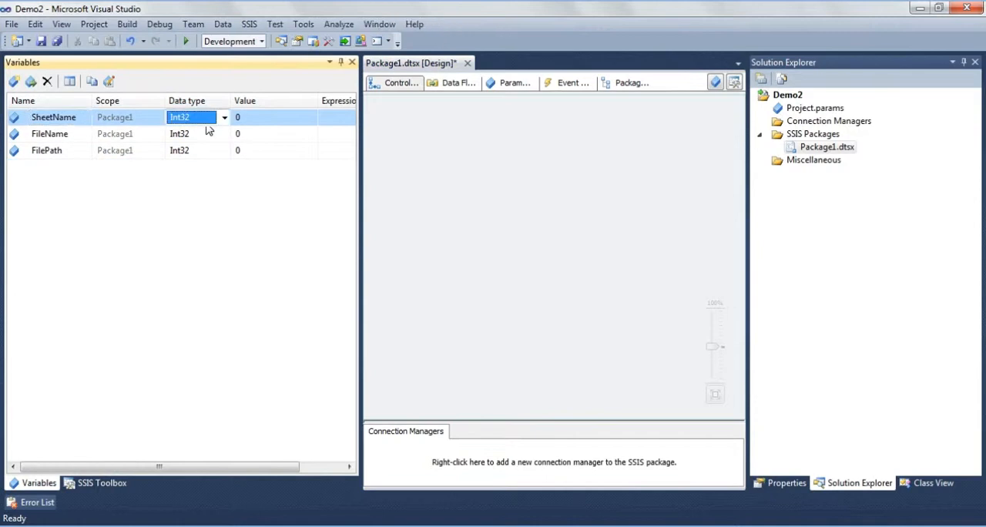
key("s")
key("s")
key("s")
left_click(198, 134)
key("s")
key("s")
key("s")
left_click(191, 151)
key("s")
key("s")
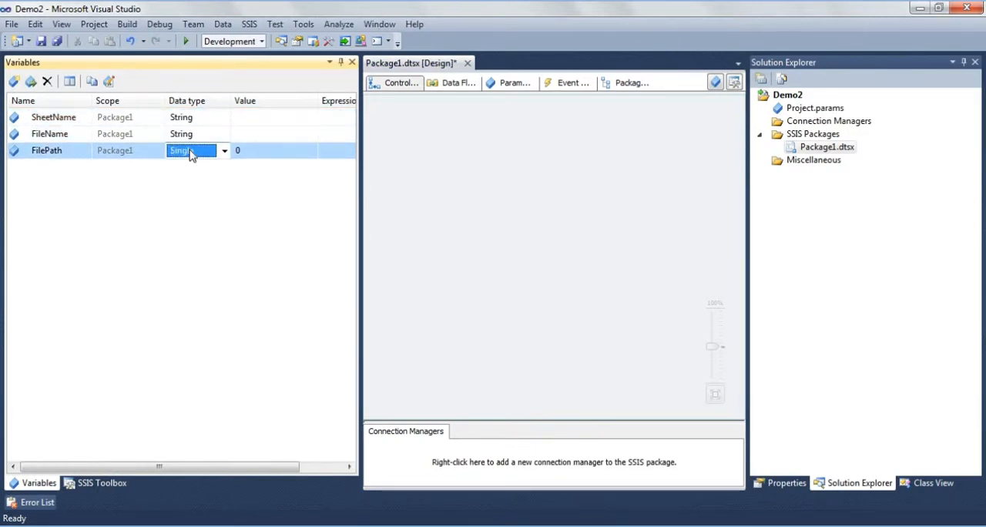
key("s")
- Copy the DemoFiles folder's path from Windows Explorer and set the FilePath variable's value to C:\DemoFiles\
left_click(258, 116)
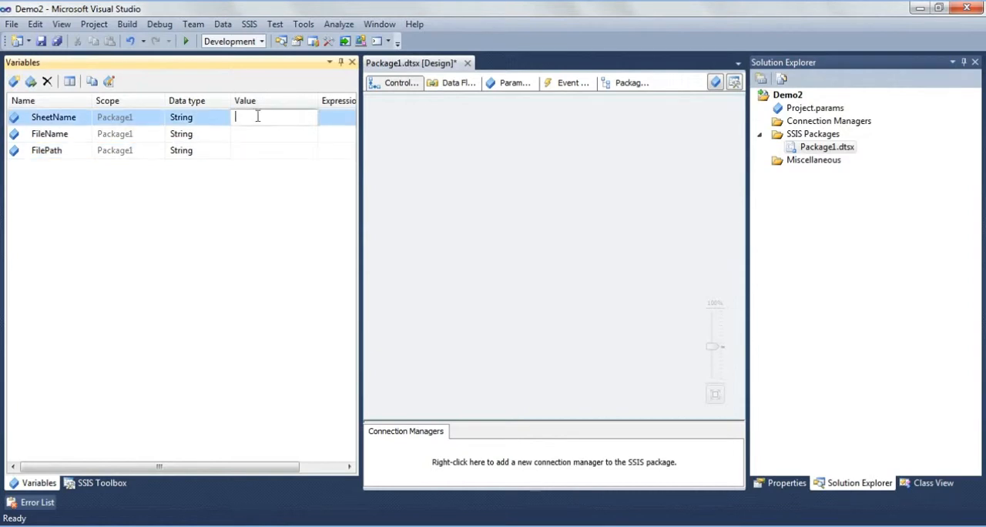
left_click(252, 153)
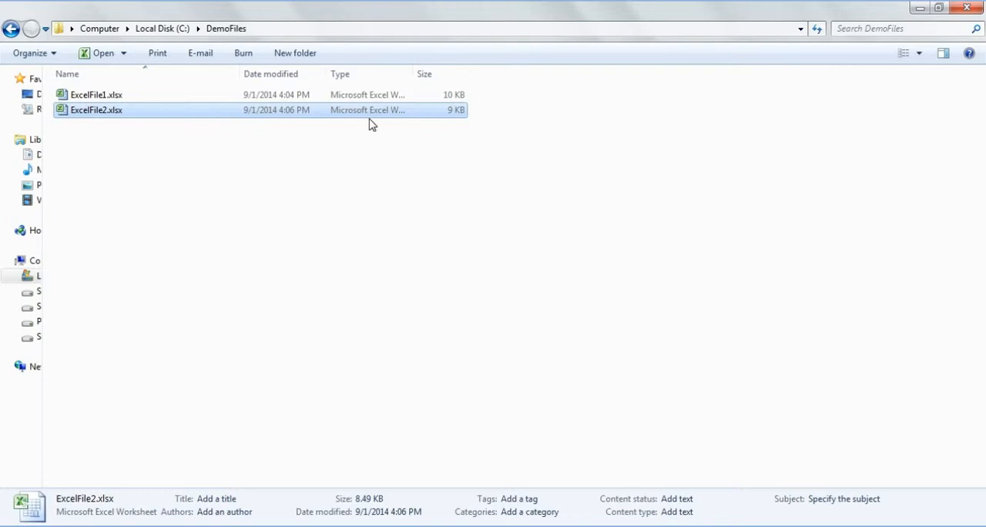
left_click(321, 32)
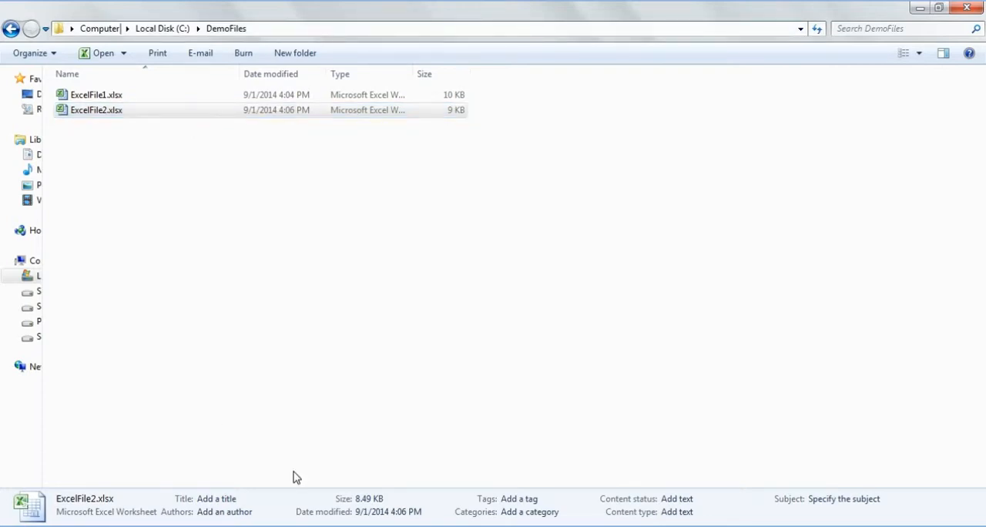
left_click(315, 524)
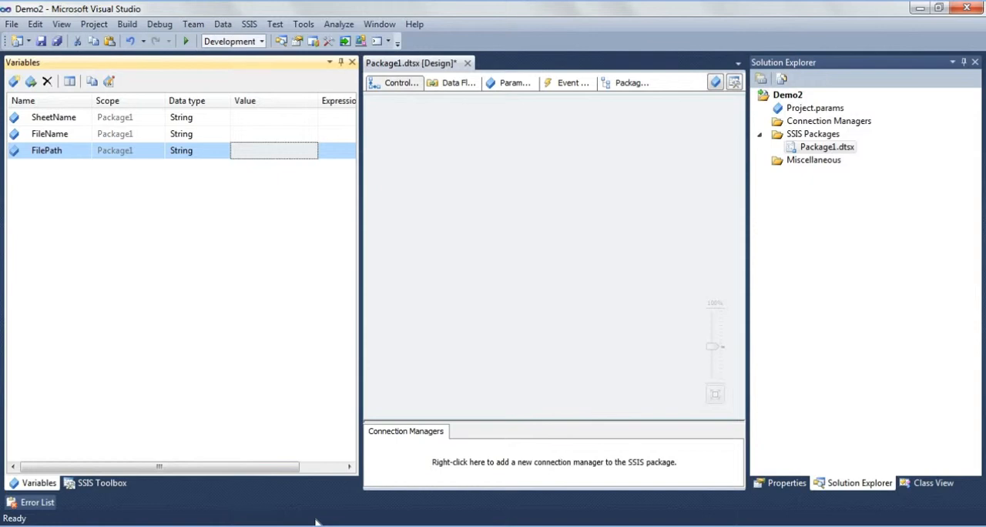
left_click(260, 159)
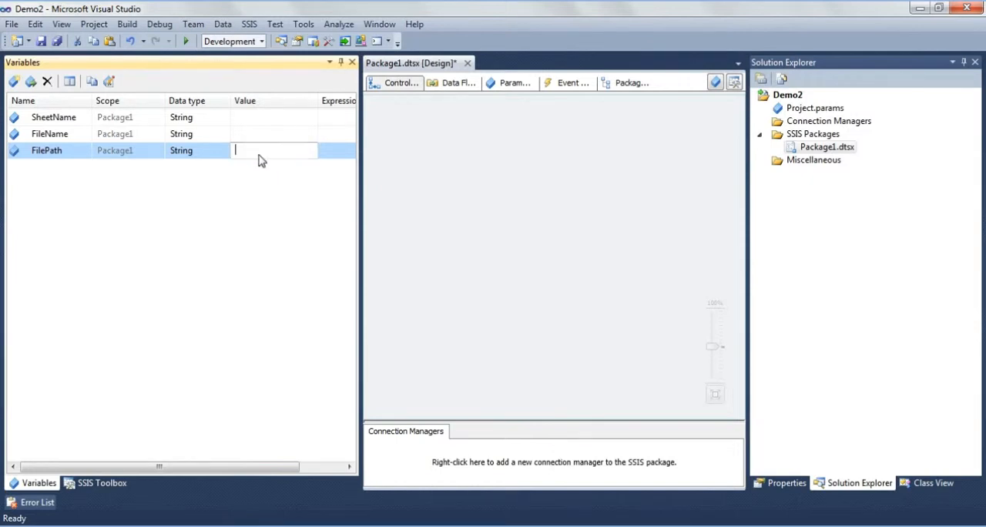
type("C:\\DemoFiles")
type("\\")
left_click(298, 213)
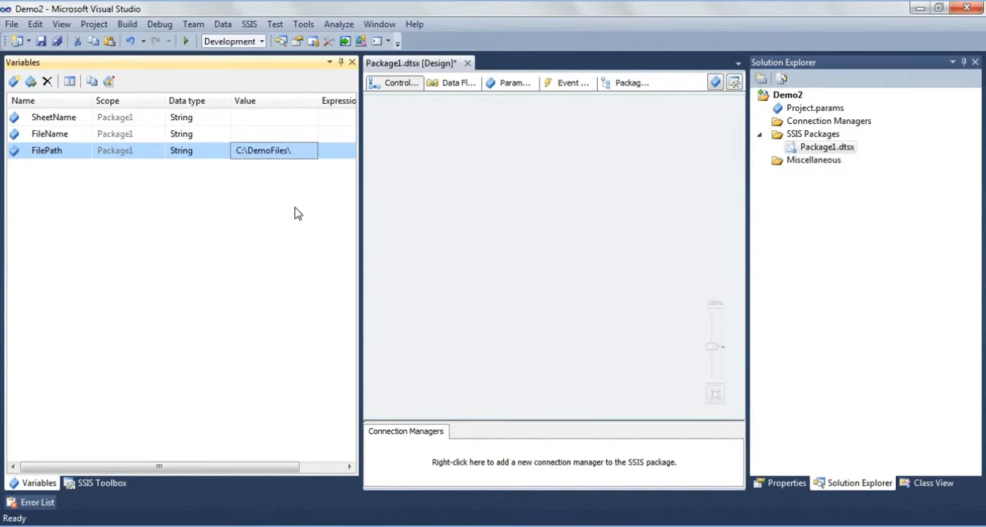
- Copy the full name of the first Excel file from the DemoFiles folder and set the FileName variable's value to ExcelFile1.xlsx
left_click(278, 135)
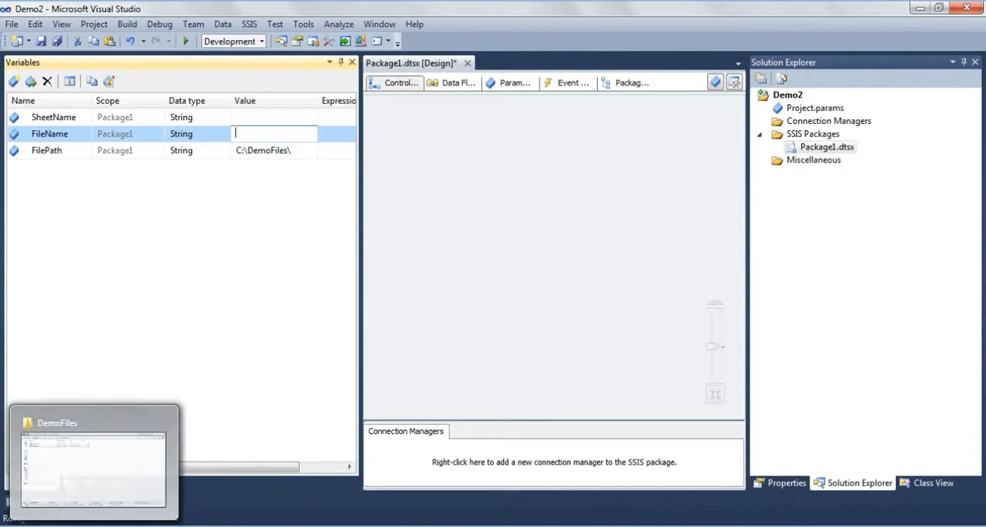
left_click(94, 526)
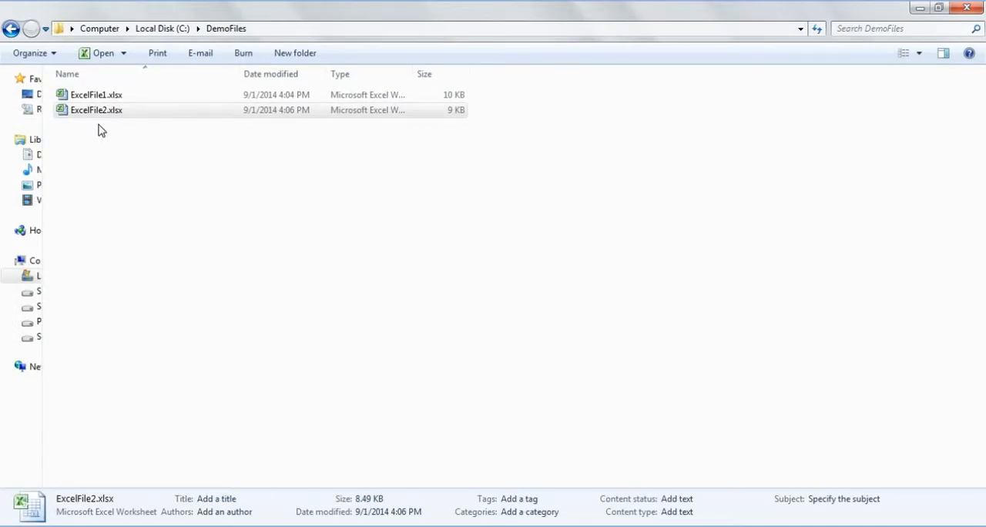
left_click(88, 98)
left_click(123, 95)
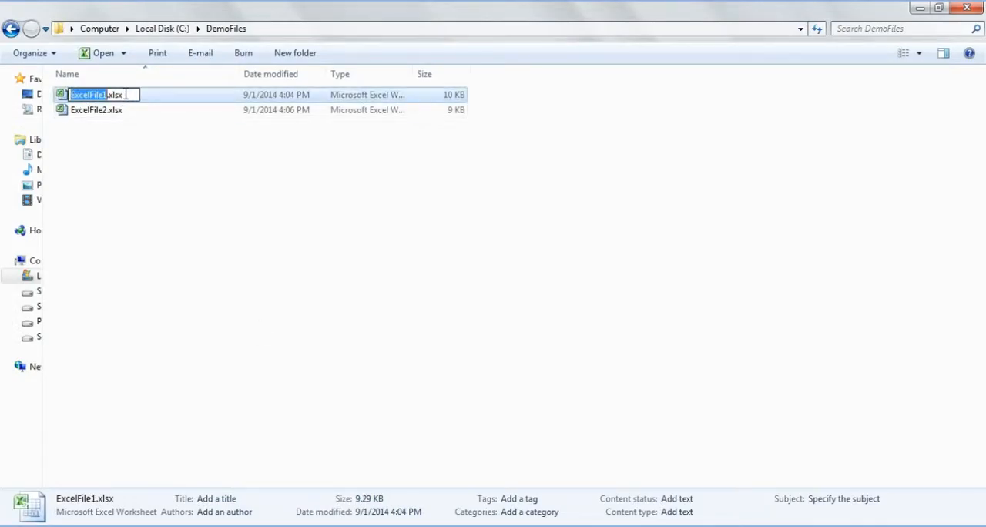
left_click_drag(127, 94, 40, 98)
key("ctrl+c")
left_click(333, 526)
left_click(413, 436)
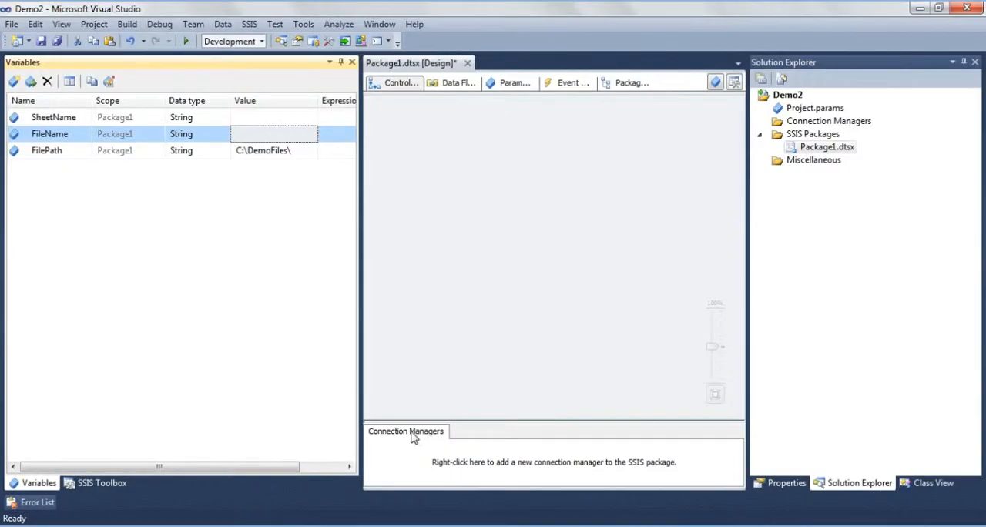
left_click(295, 137)
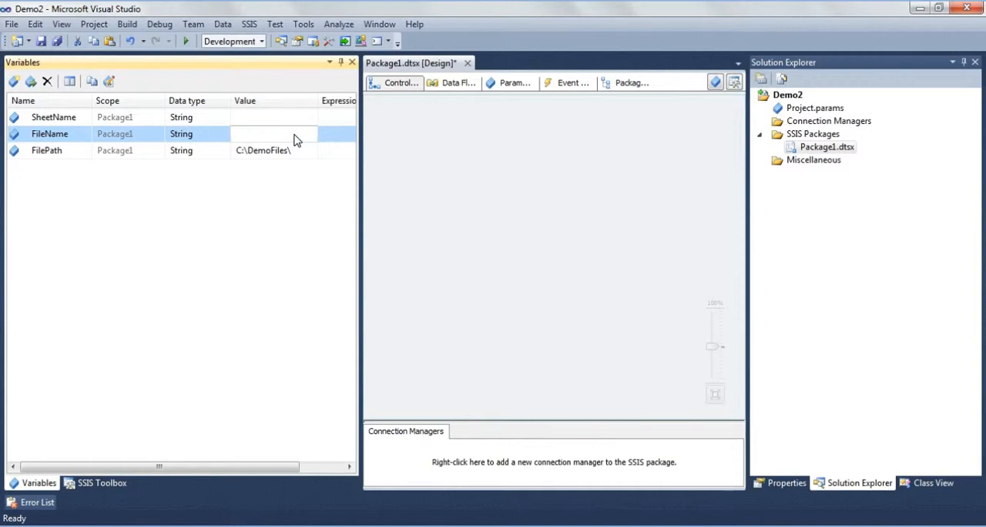
key("ctrl+v")
key("Return")
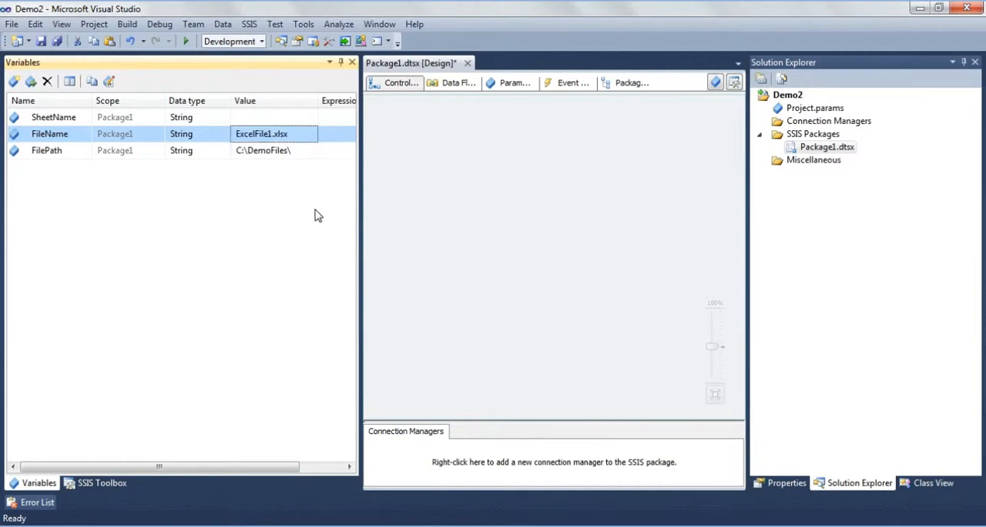
- Set the SheetName variable's value to '2011$' and save the package
left_click(285, 117)
type("\"")
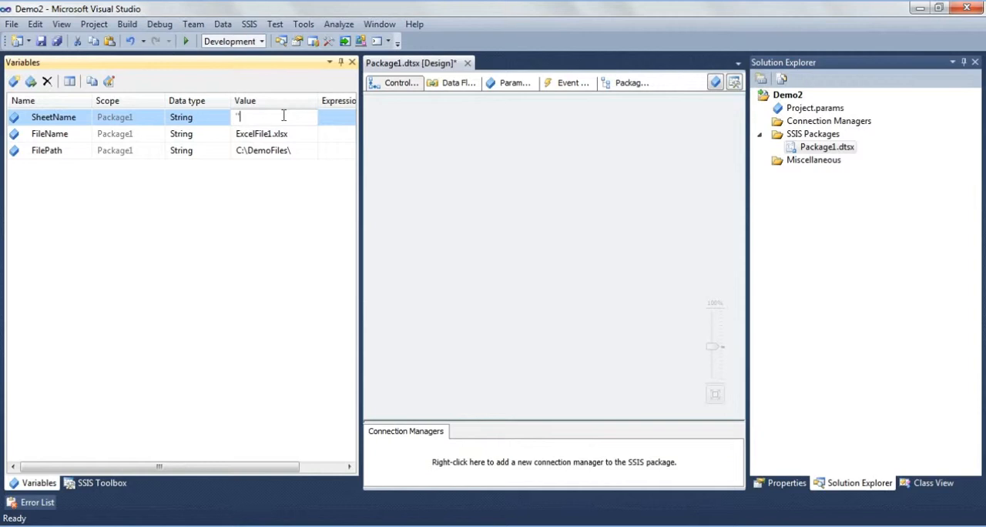
type("2")
type("011'")
type("$")
type("'")
key("Return")
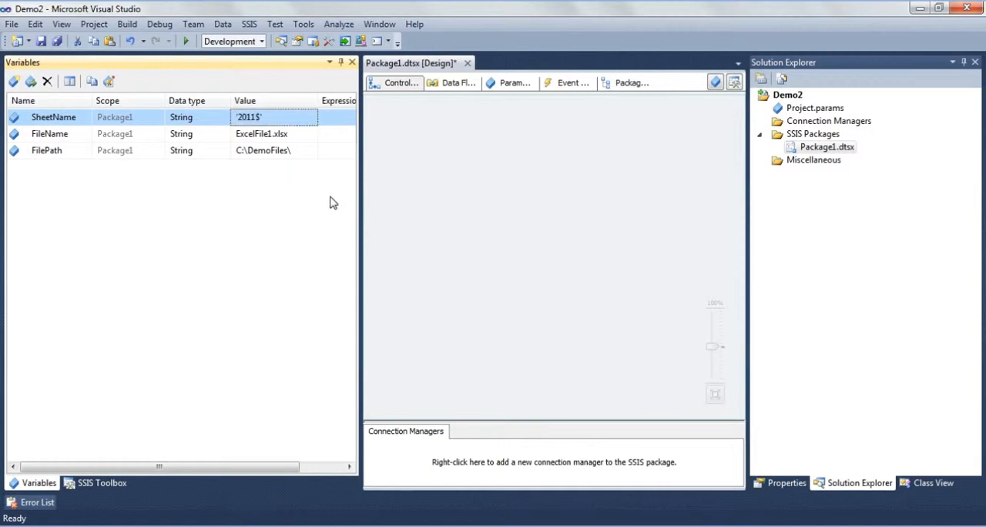
left_click(40, 41)
- Narrow the variable list, add a Foreach Loop Container to the empty control flow and enlarge it
left_click_drag(360, 104, 220, 106)
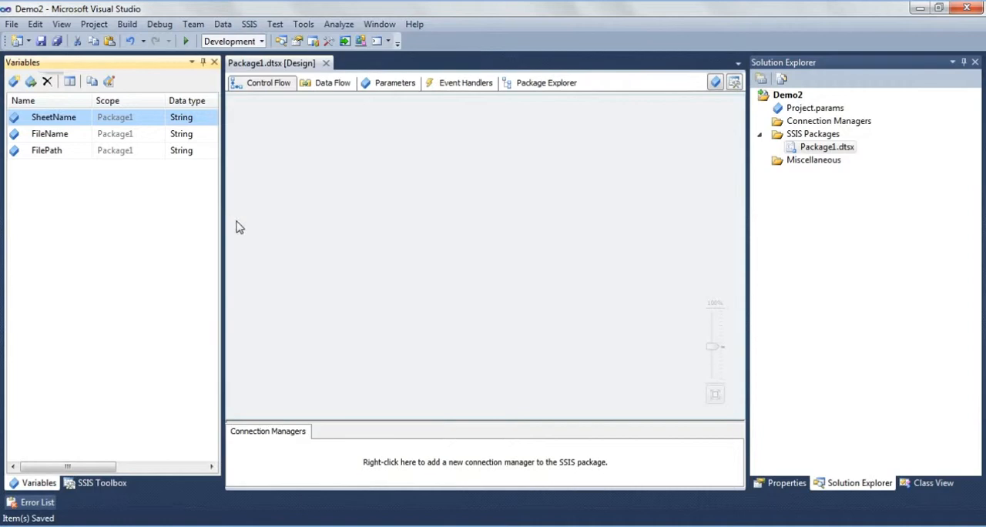
left_click(91, 484)
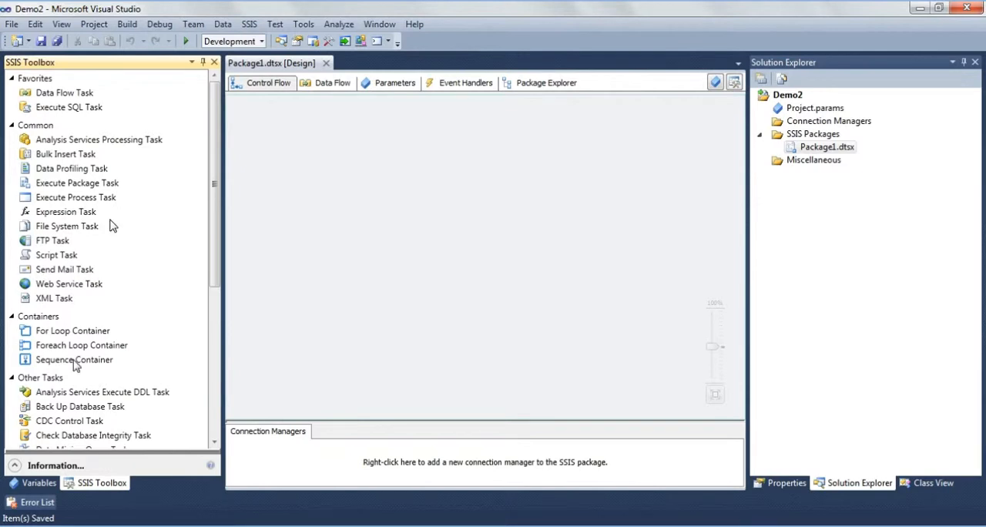
left_click_drag(77, 345, 315, 181)
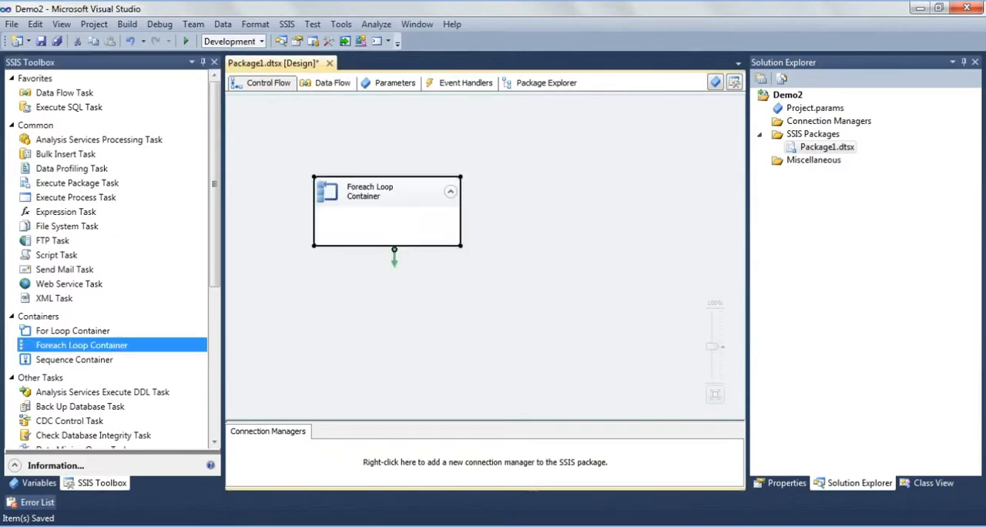
mouse_move(392, 188)
left_mouse_down()
mouse_move(408, 168)
mouse_move(398, 163)
mouse_move(398, 191)
left_mouse_up()
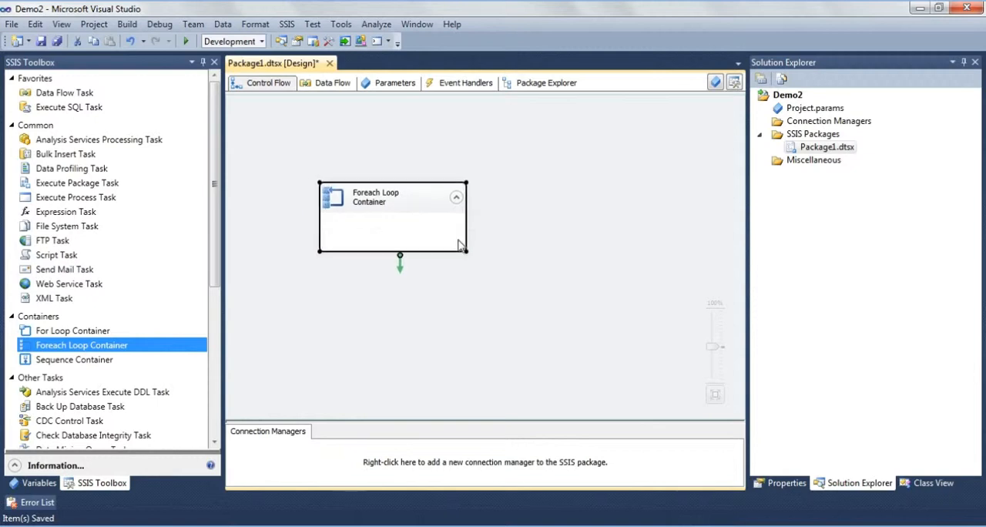
left_click_drag(459, 244, 514, 296)
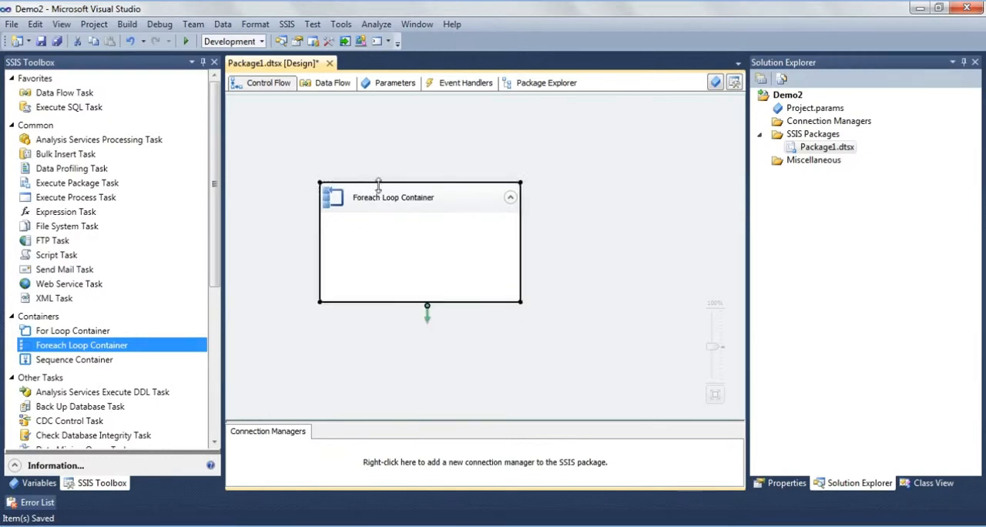
- Rename the Foreach Loop Container as "Loop through excel files"
left_click(408, 198)
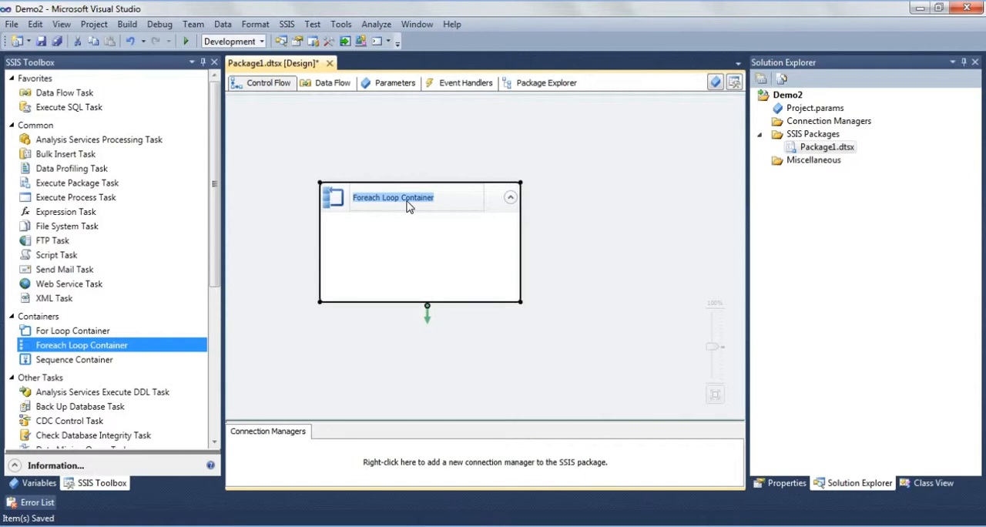
type("Ц ю")
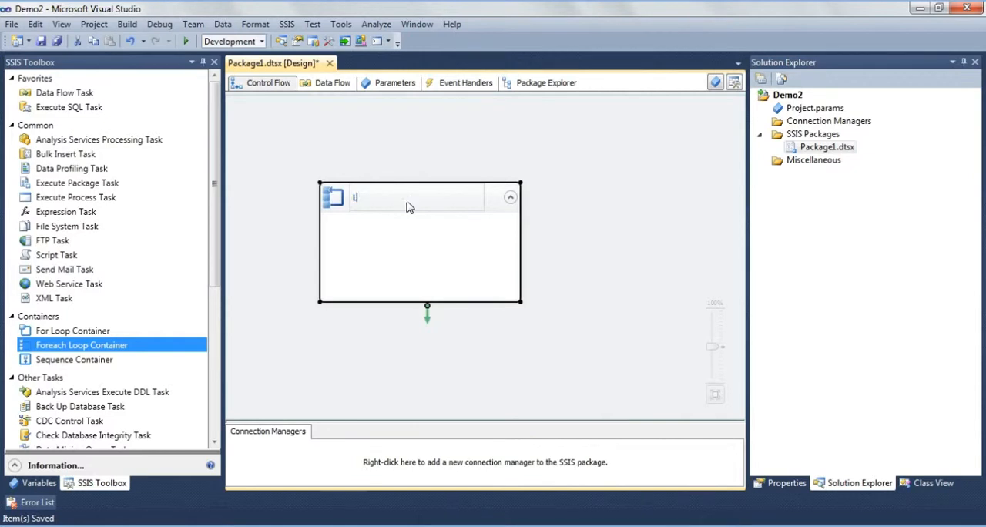
type("op through excel files")
left_click(367, 244)
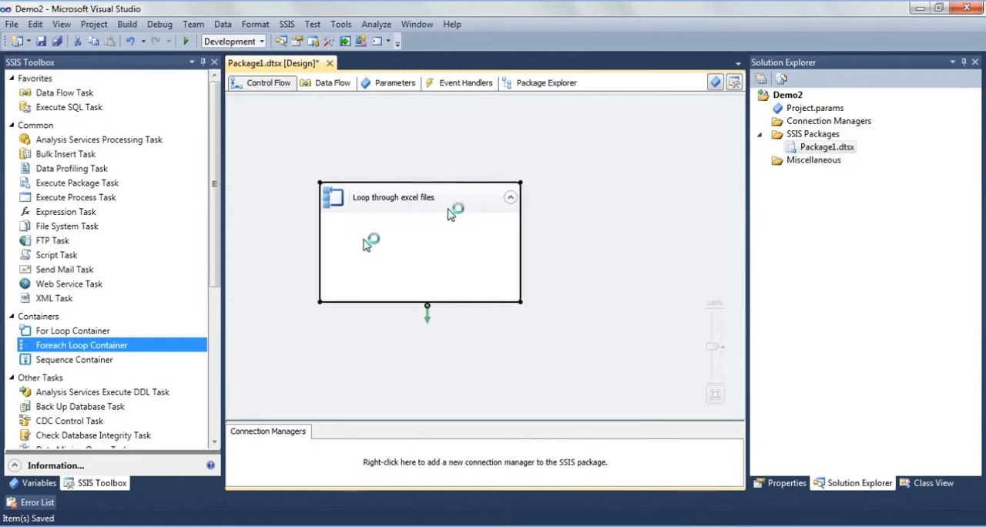
- Edit the loop container's Foreach File Enumerator collection and add a property expression for Directory
double_click(353, 199)
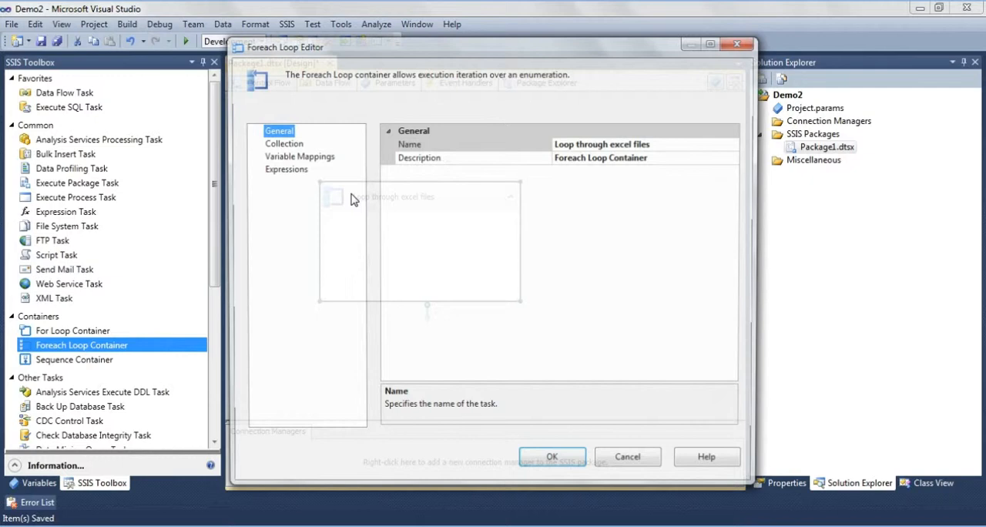
left_click(283, 144)
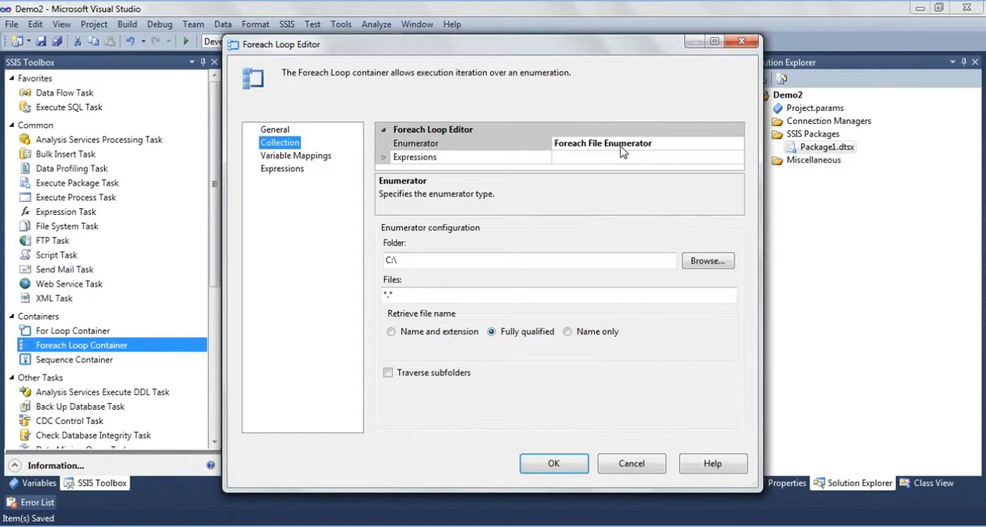
left_click(384, 159)
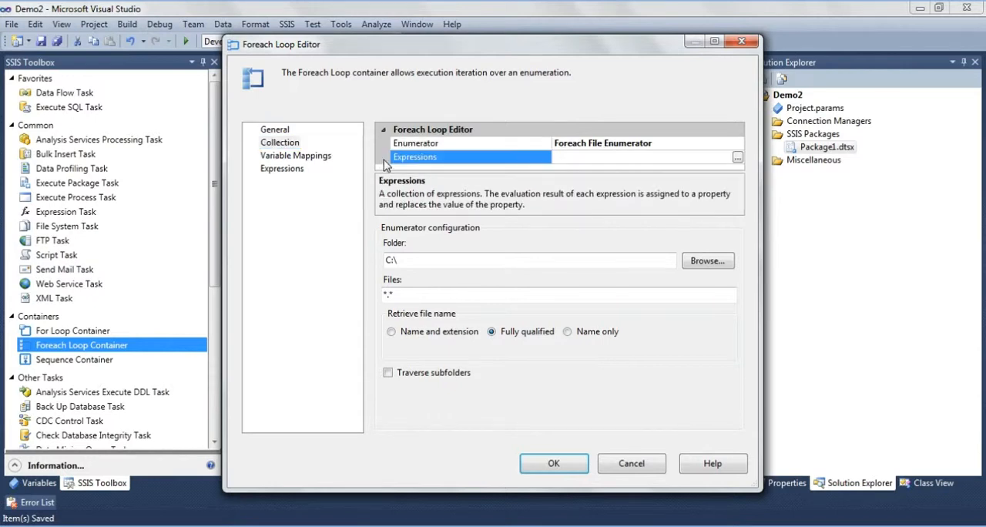
left_click(737, 157)
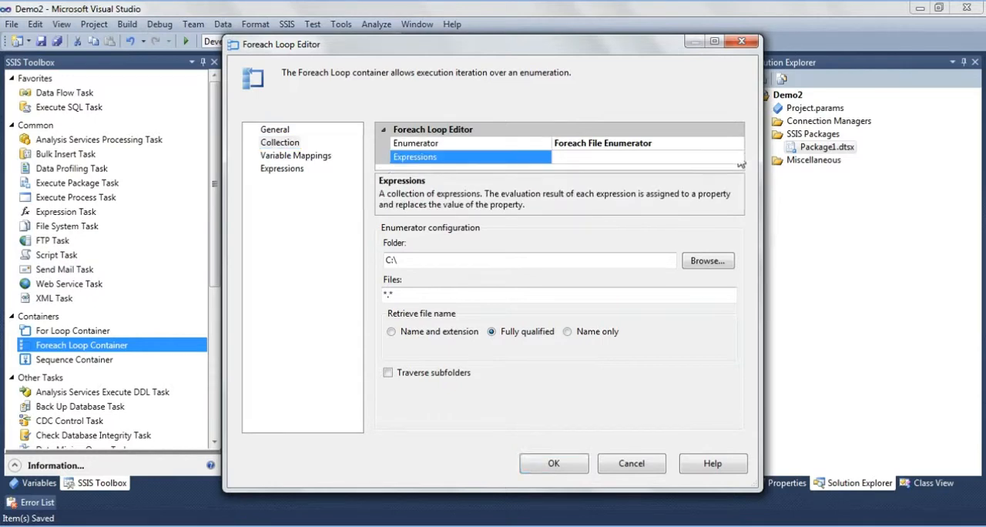
left_click(471, 203)
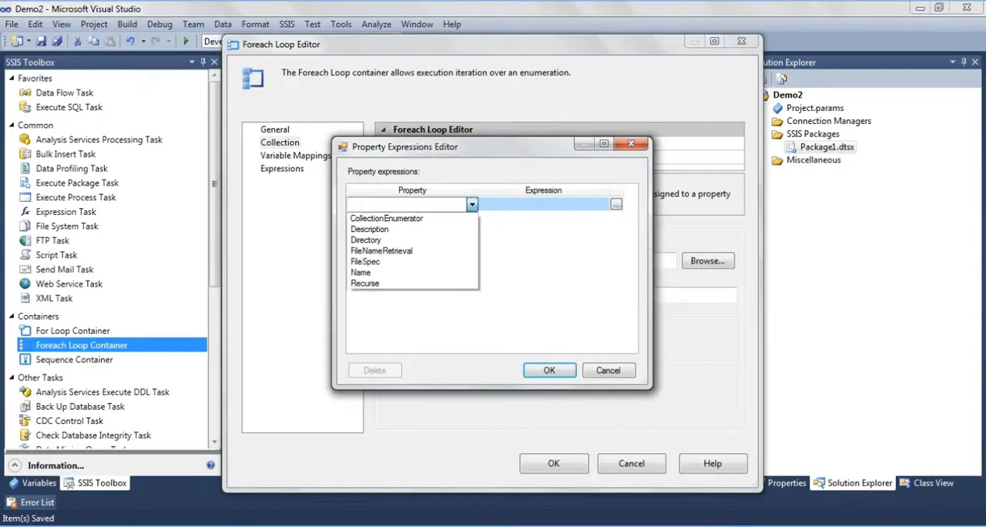
left_click(374, 238)
- Build the Directory expression as @[User::FilePath], evaluate it, and accept the property expressions
left_click(616, 204)
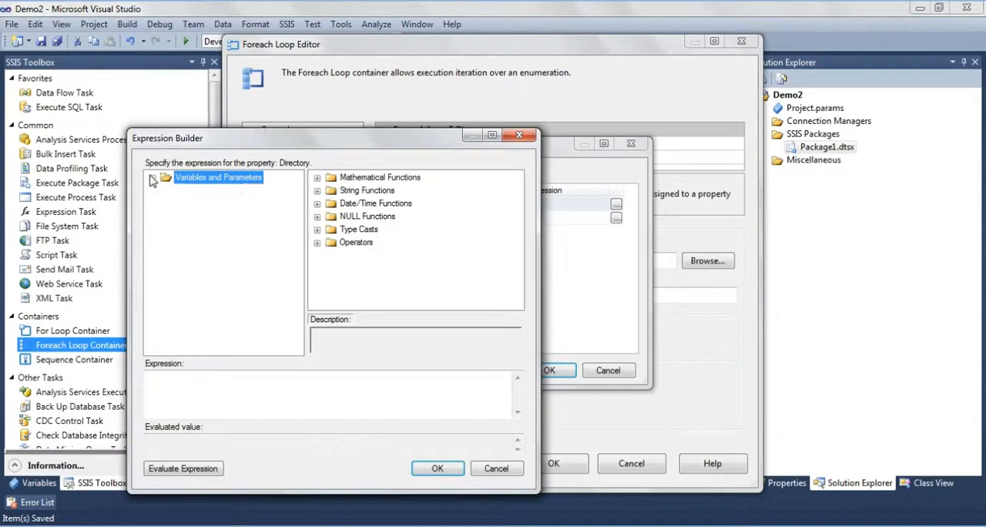
left_click(153, 178)
left_click(218, 230)
left_click_drag(217, 231, 206, 427)
left_click_drag(228, 235, 195, 414)
left_click(167, 469)
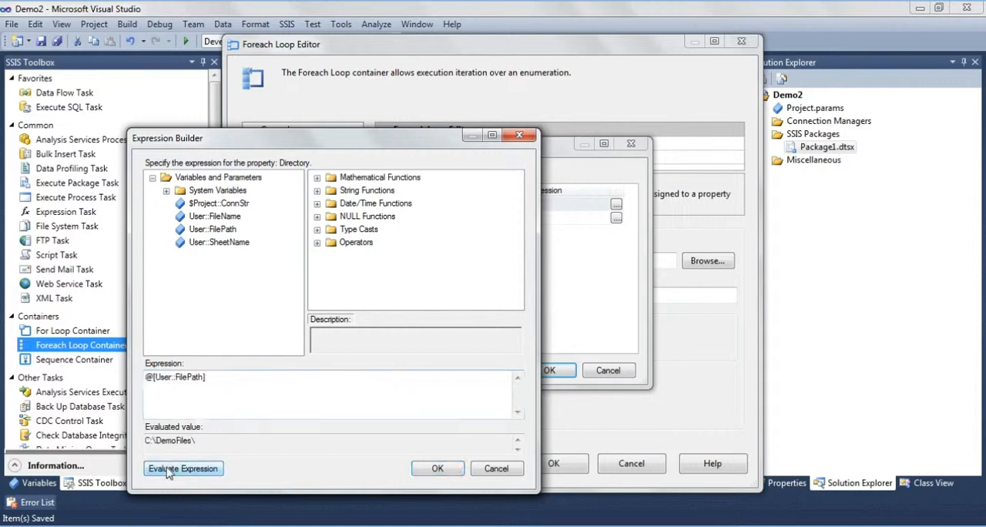
left_click(437, 468)
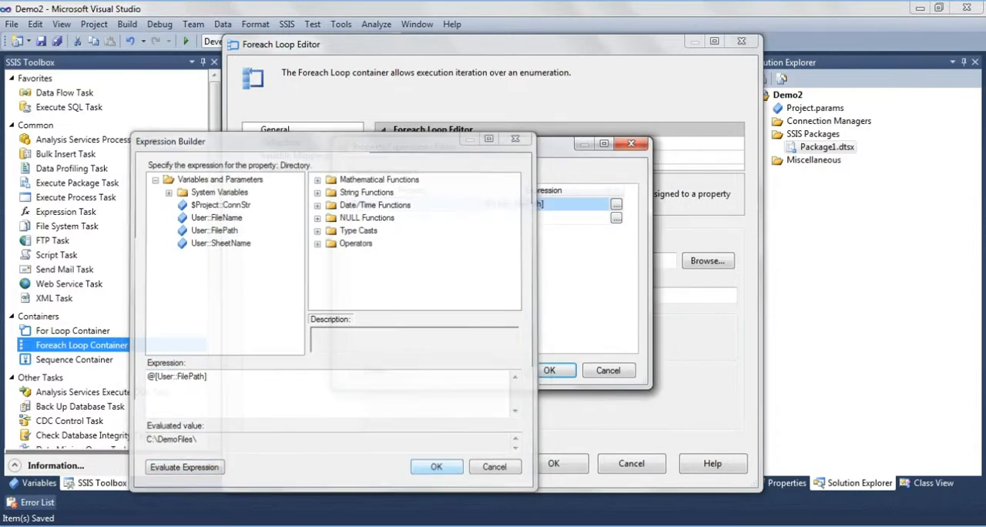
left_click(548, 370)
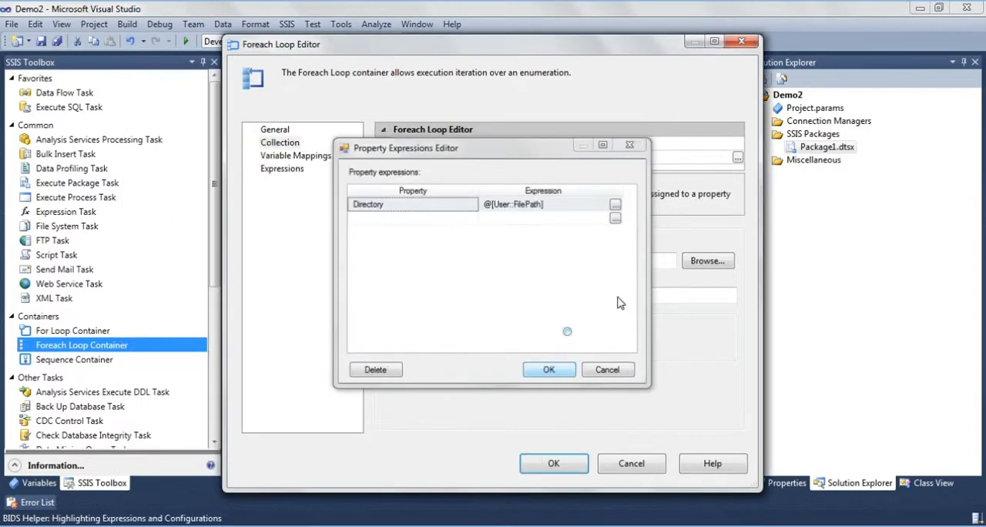
- Browse to C:\DemoFiles and choose it as the enumerator's folder
left_click(695, 265)
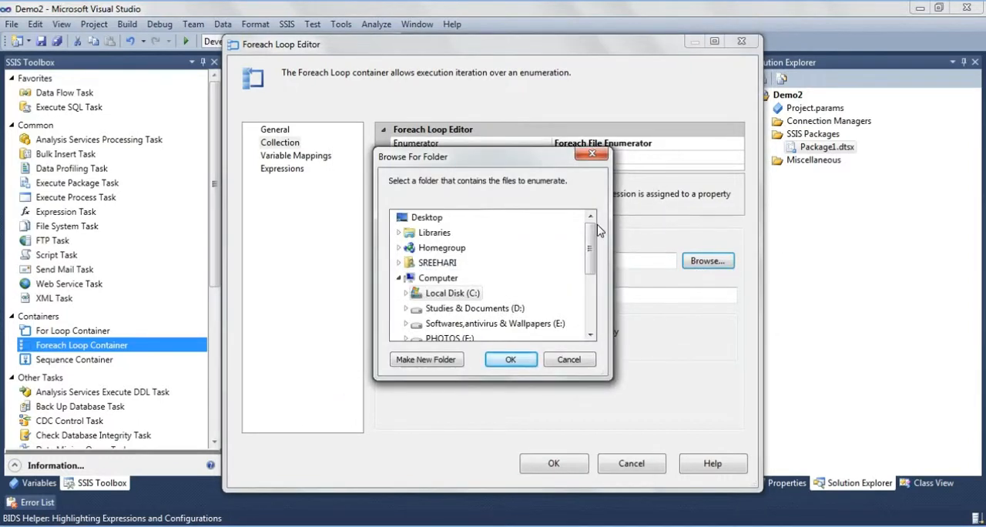
left_click_drag(590, 241, 587, 264)
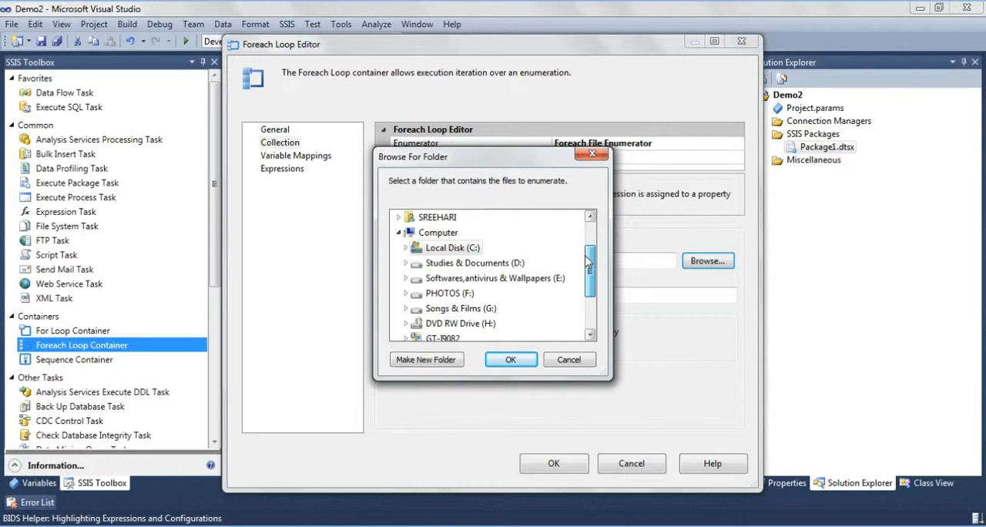
double_click(472, 248)
left_click_drag(593, 233, 594, 253)
left_click(453, 278)
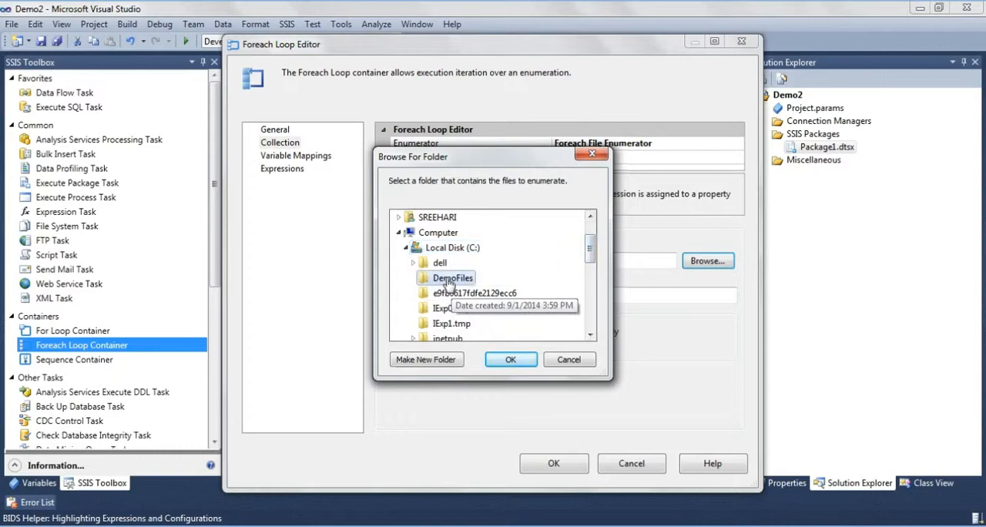
left_click(510, 360)
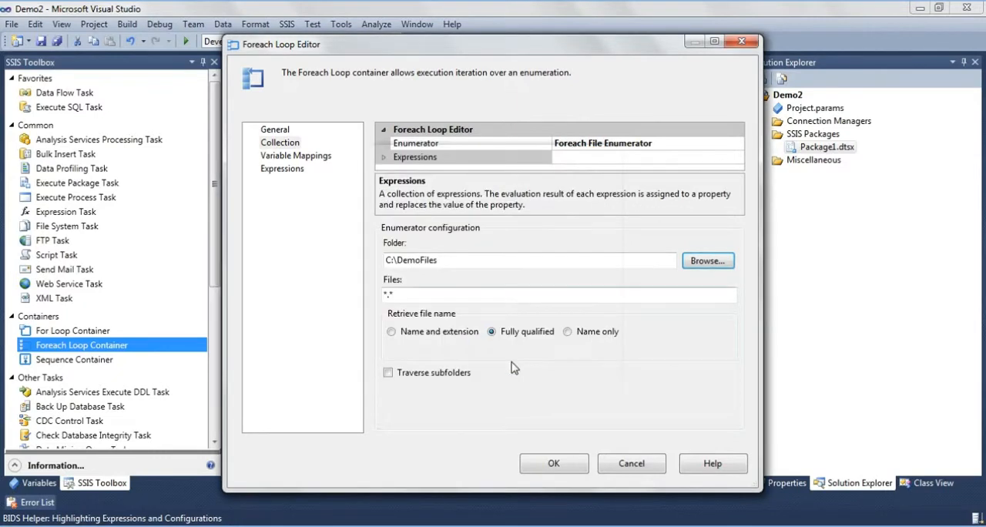
- Set the enumerator's file filter to *.xlsx and retrieve file names as Name and extension
left_click(431, 292)
type("*.xlsx")
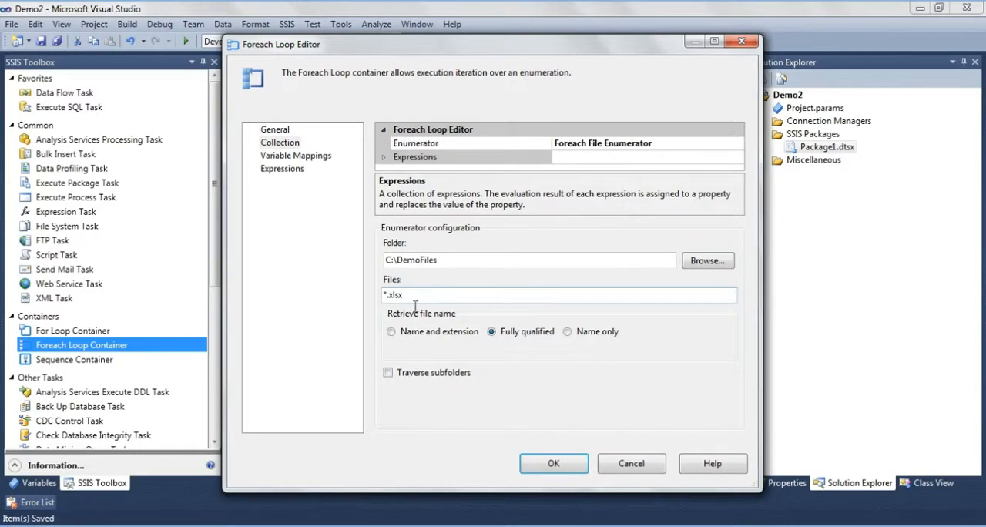
left_click(393, 337)
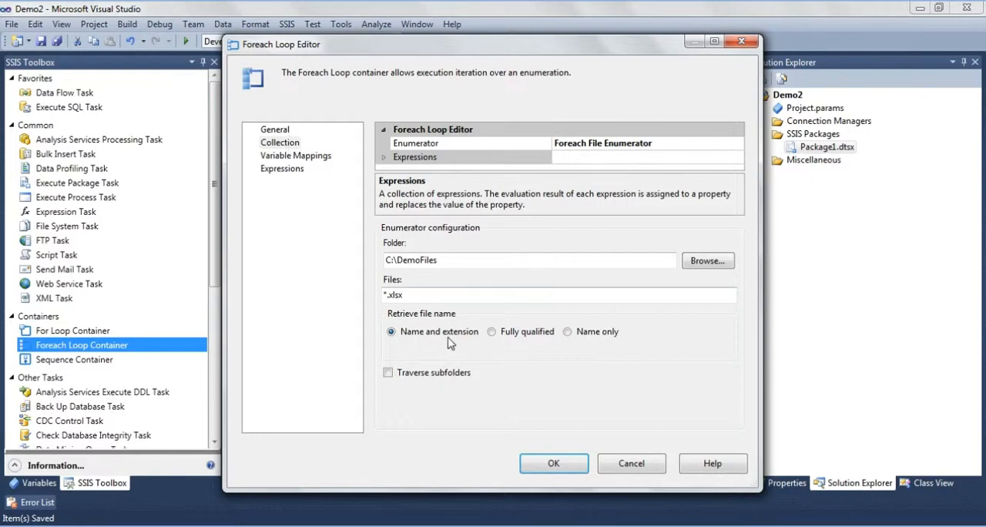
- Map the loop's collection value to the User::FileName variable at index 0
left_click(307, 156)
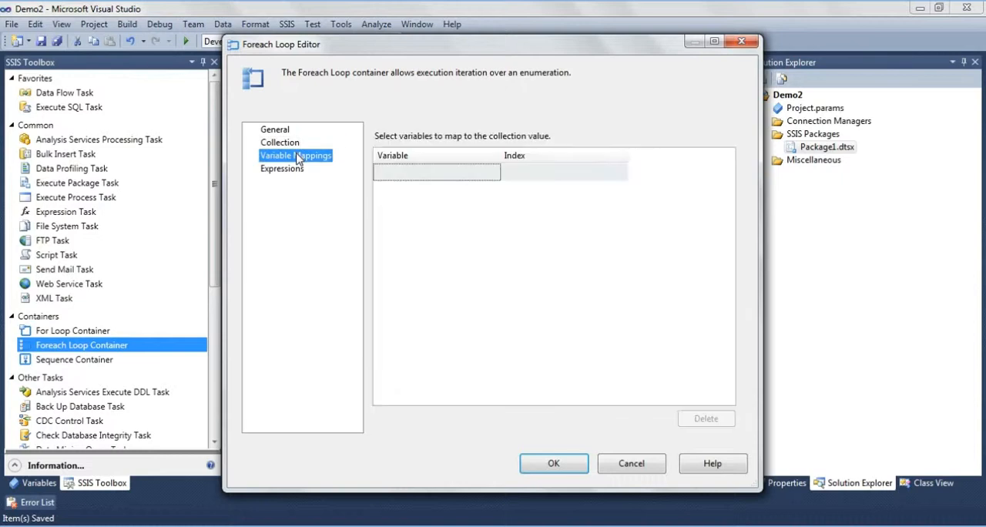
left_click(487, 174)
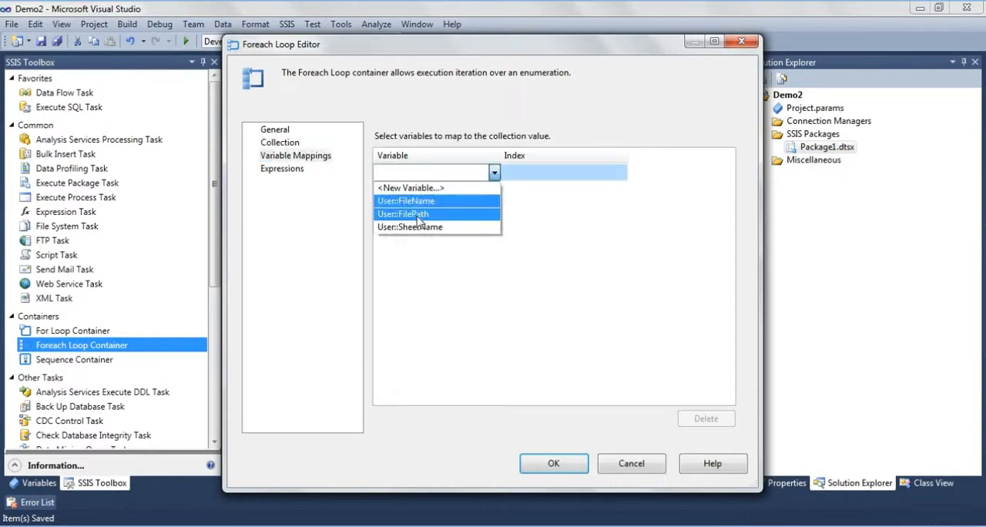
left_click(434, 203)
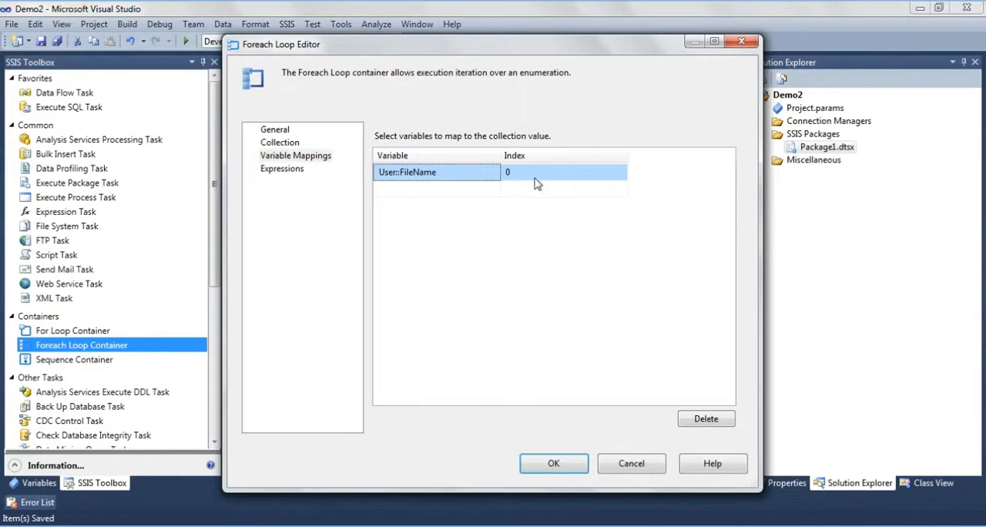
left_click(286, 161)
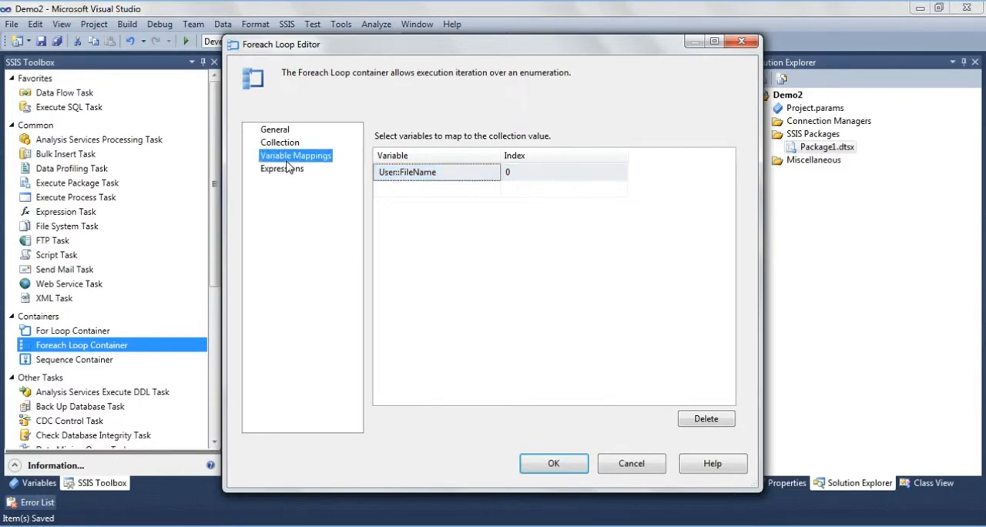
- Accept the Foreach Loop container's settings
left_click(571, 472)
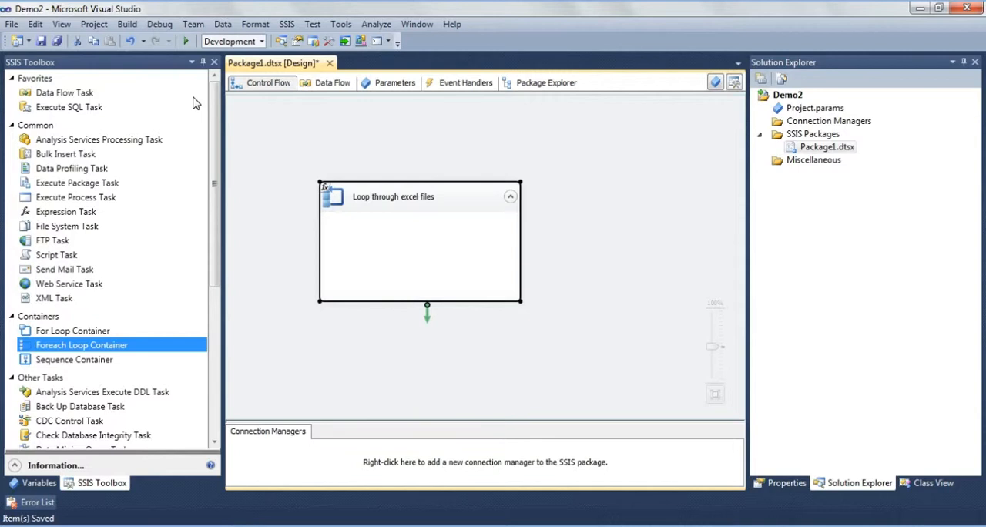
- Add a Script Task inside the Loop through excel files container and set its ReadWriteVariables to User::FileName
left_click(56, 258)
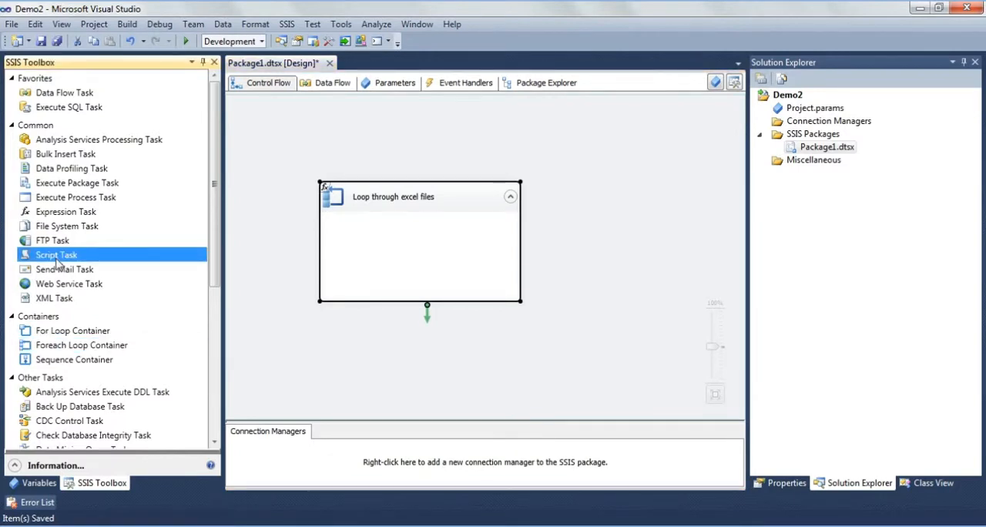
left_click_drag(56, 261, 370, 264)
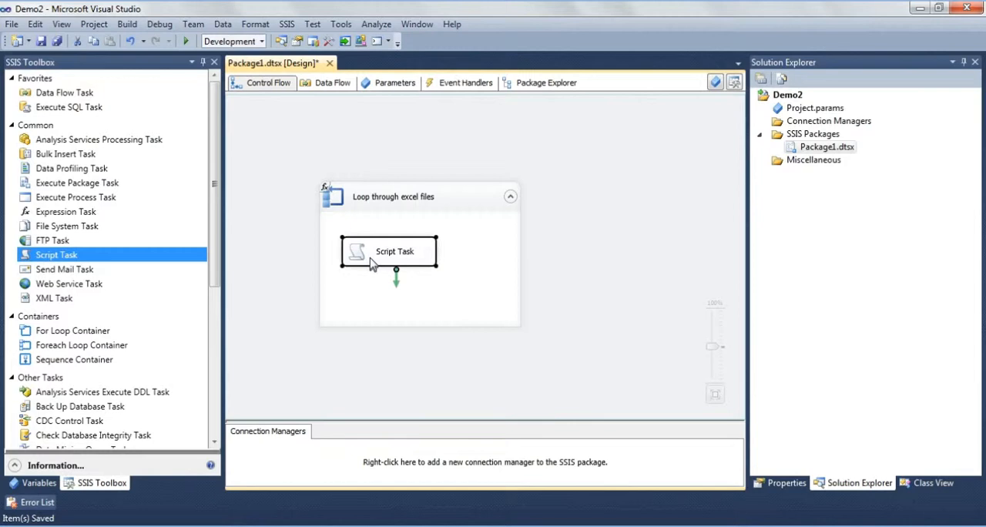
double_click(371, 264)
left_click(608, 187)
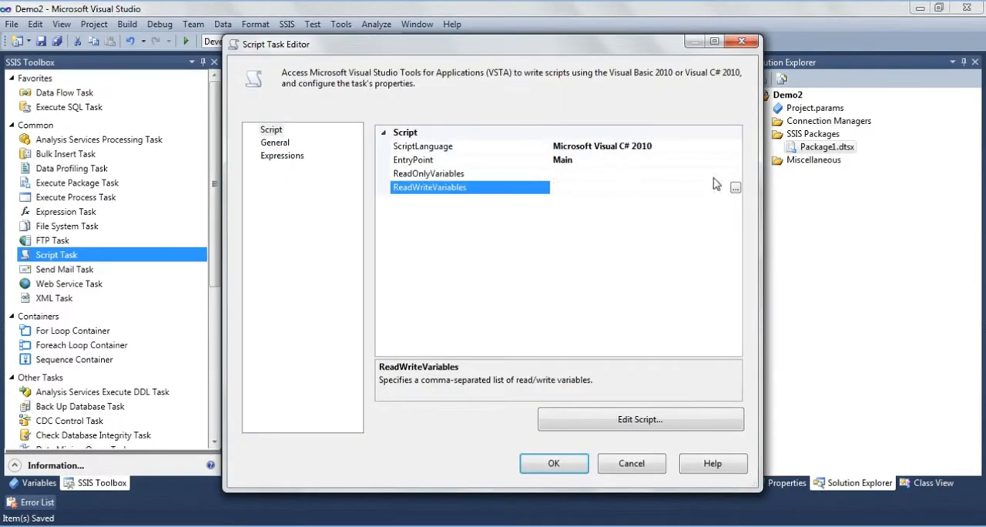
left_click(736, 188)
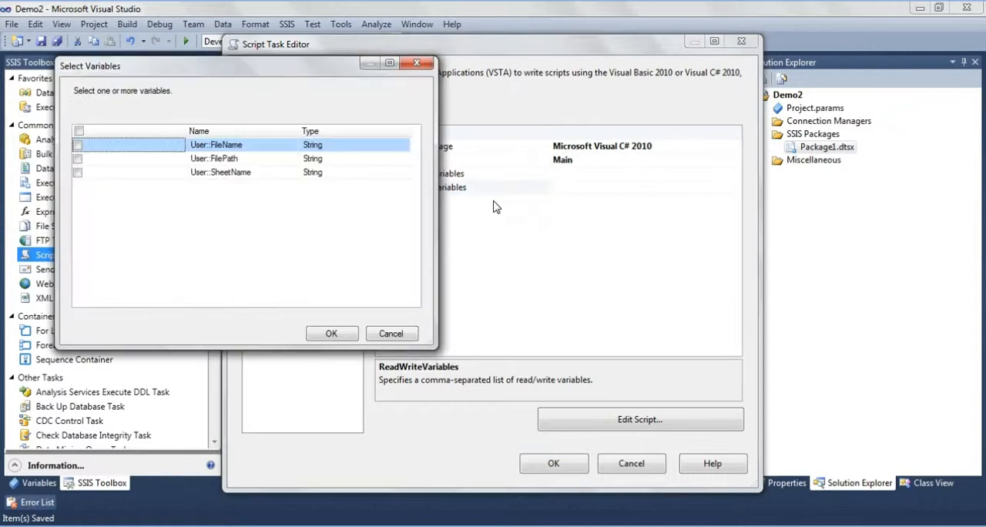
left_click(77, 145)
left_click(331, 333)
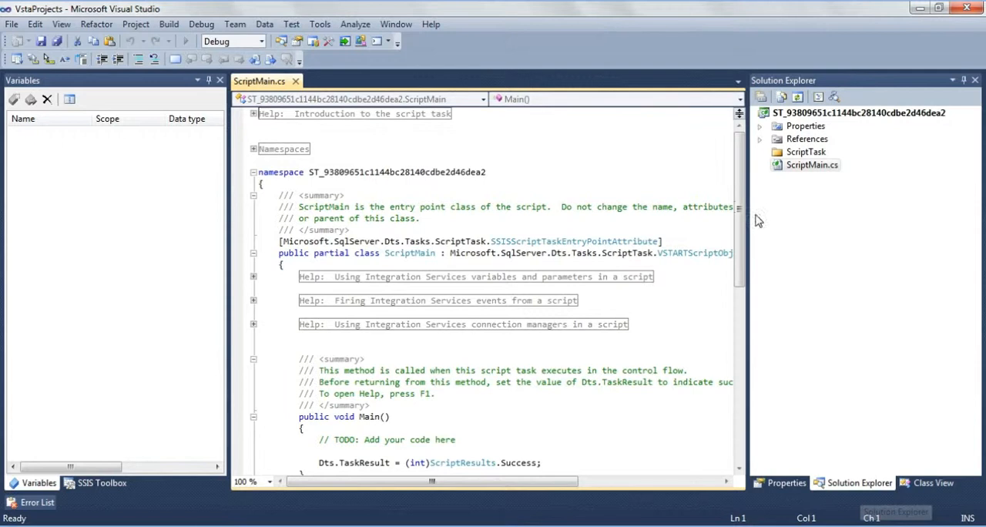
- Add an empty MessageBox.Show(); call below the Dts.TaskResult line in the script's Main method
scroll(745, 286, "down", 5)
scroll(746, 286, "down", 5)
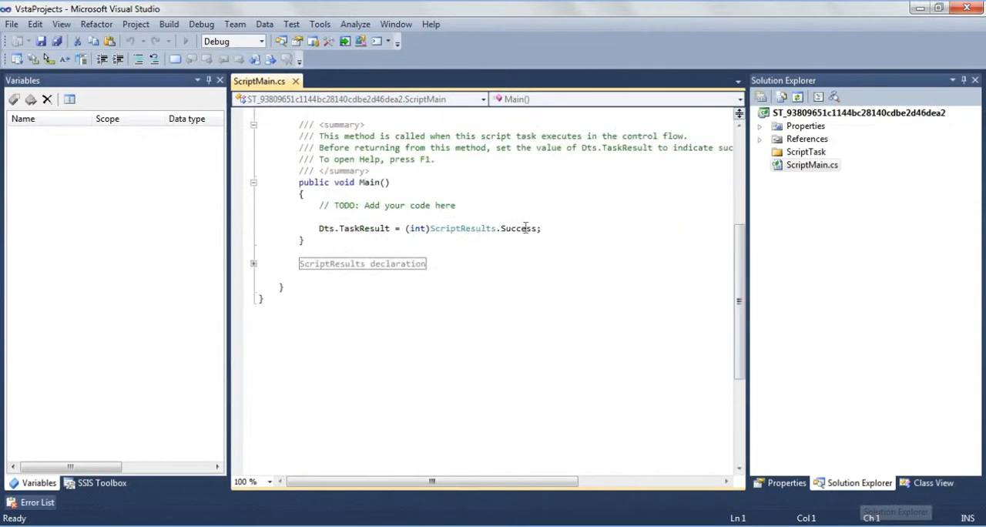
left_click(543, 240)
key("Return")
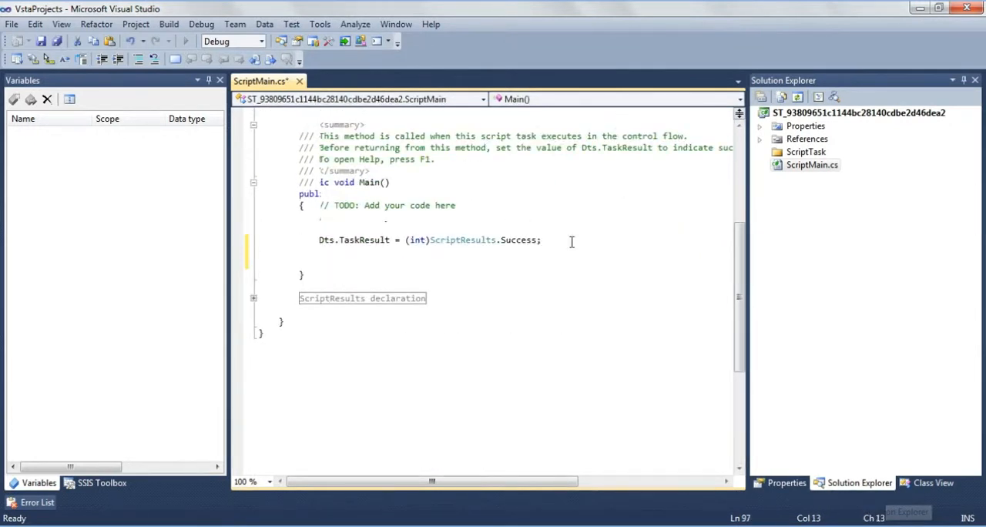
type("messa")
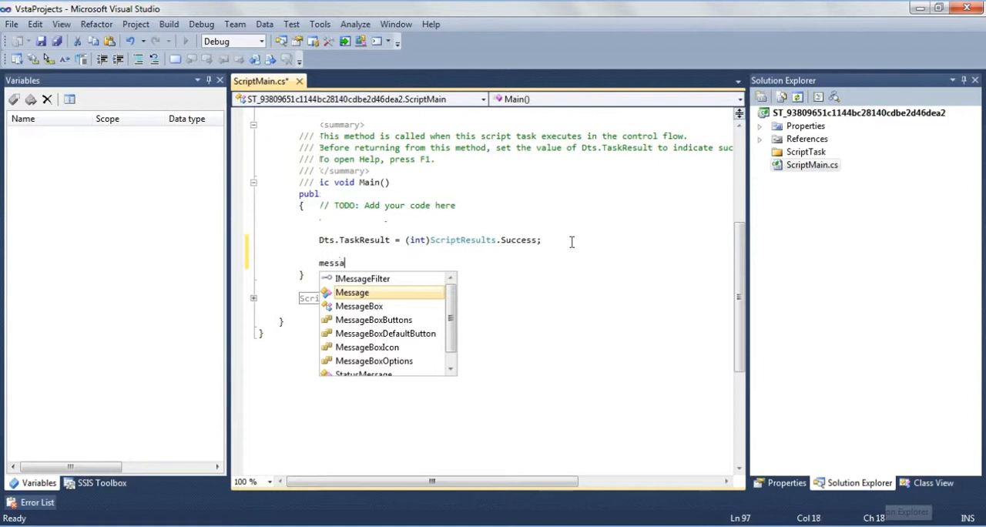
key("Down")
key("Return")
type(".s")
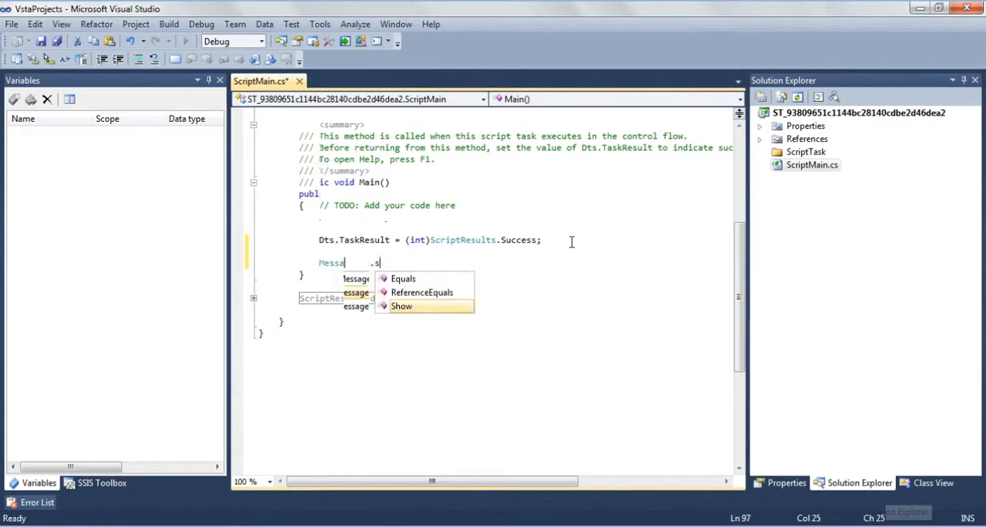
type("how")
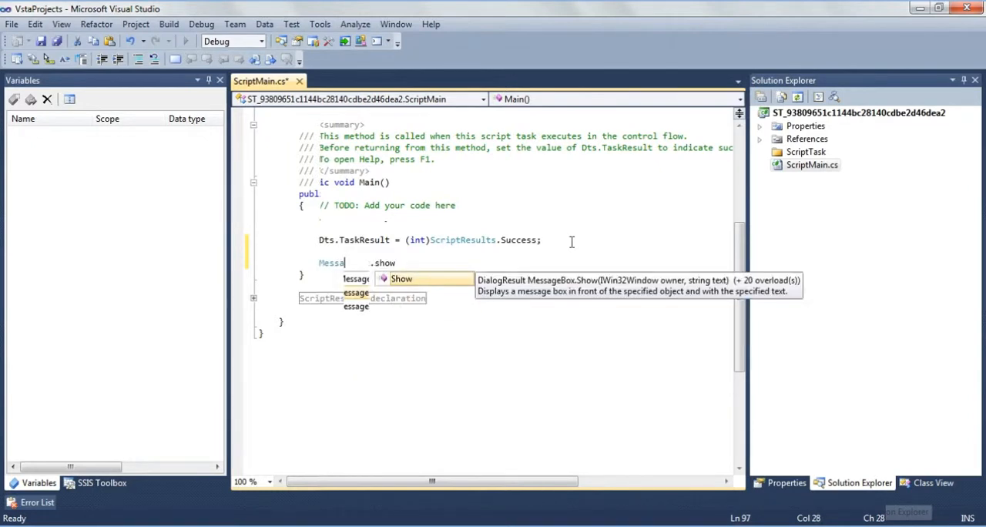
type("();")
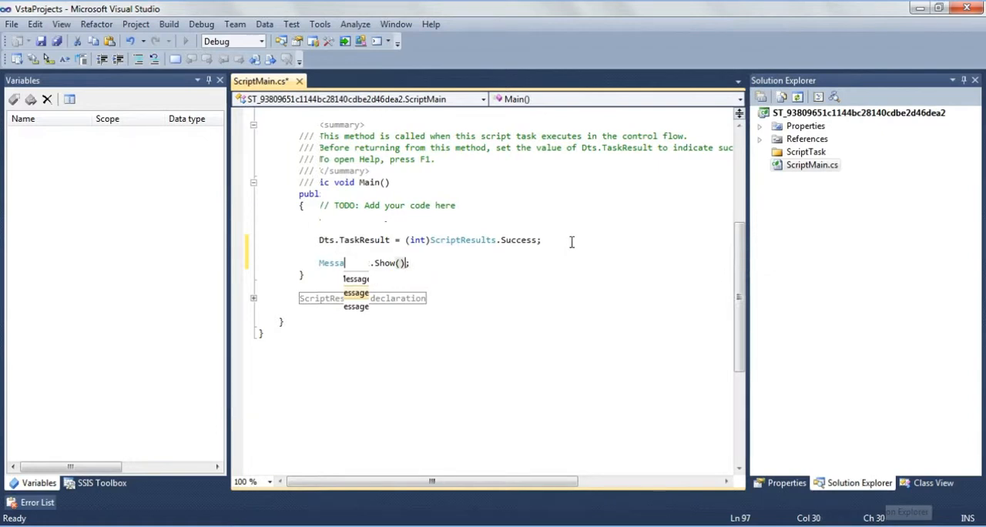
key("Left")
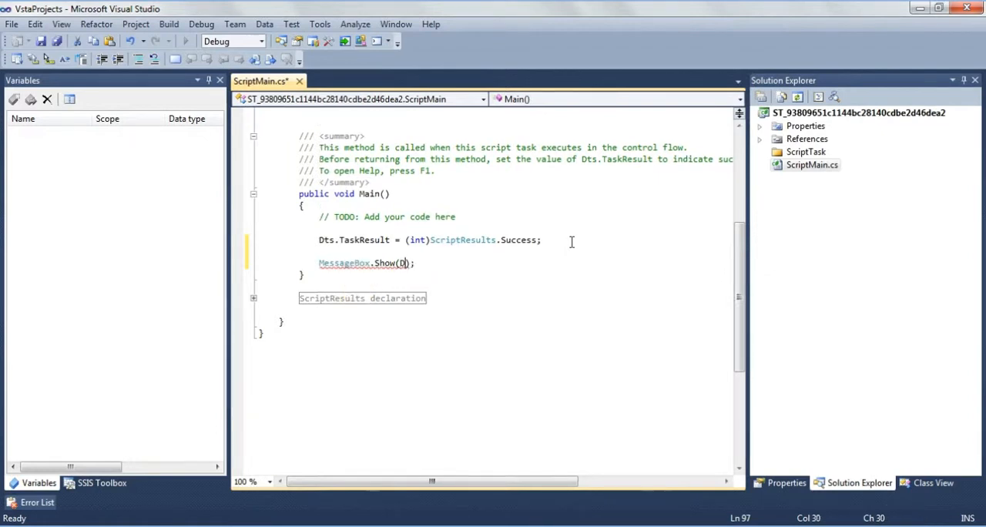
- Fill in the message box argument as Dts.Variables["User::FileName"].Value.ToString()
type("Dts.var")
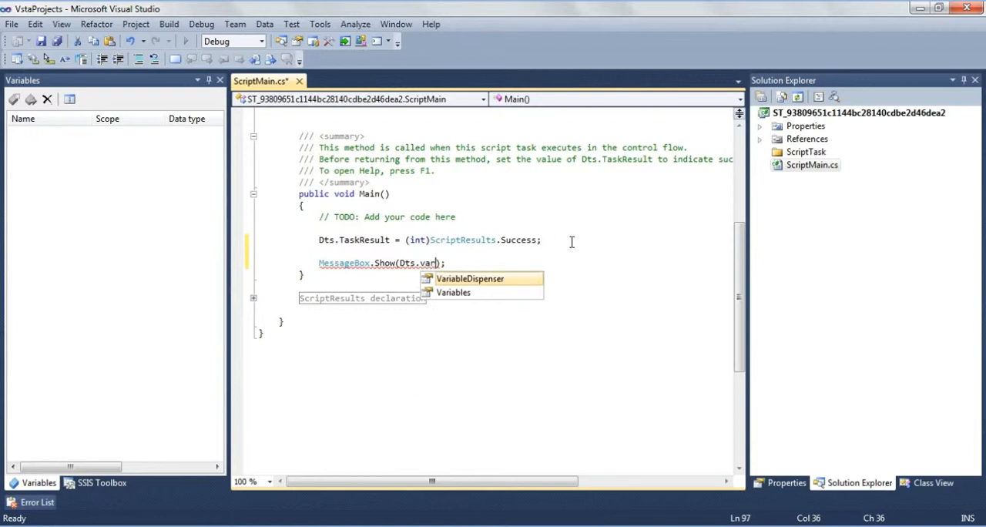
key("Down")
type("iables[]")
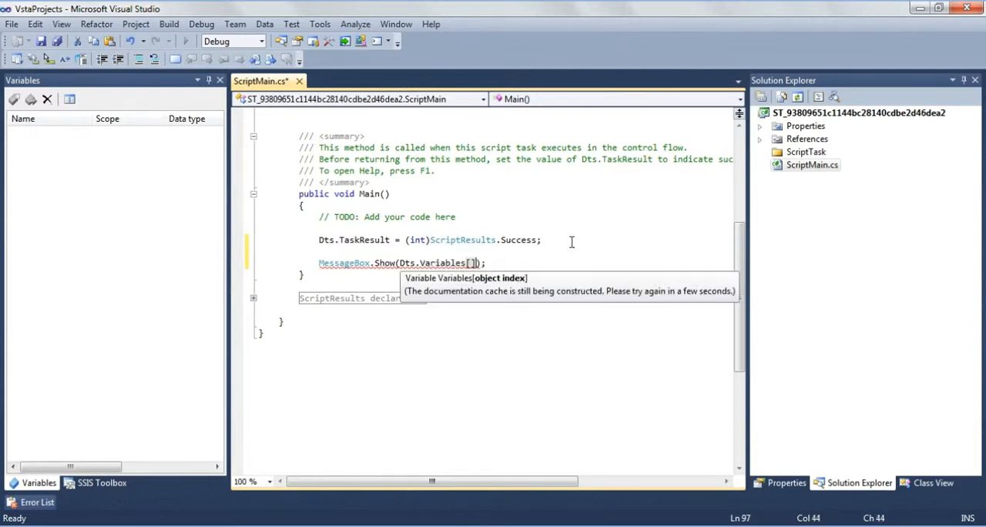
key("Left")
type("\"User::FileName\"")
key("Right")
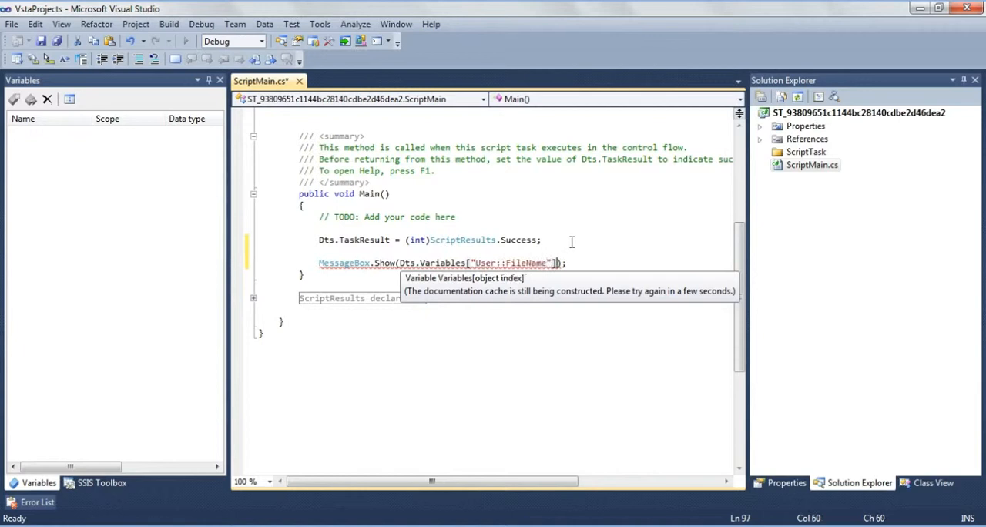
type(".va")
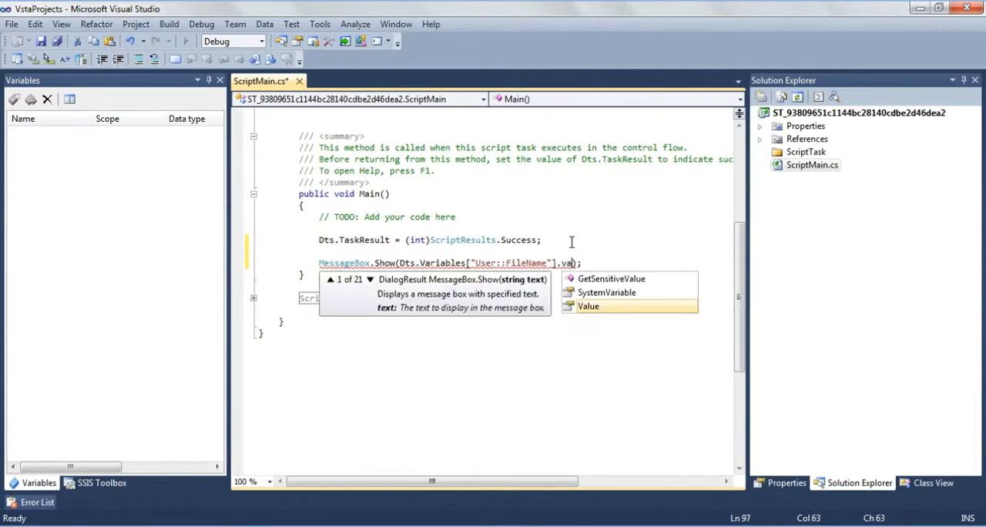
type(".tos")
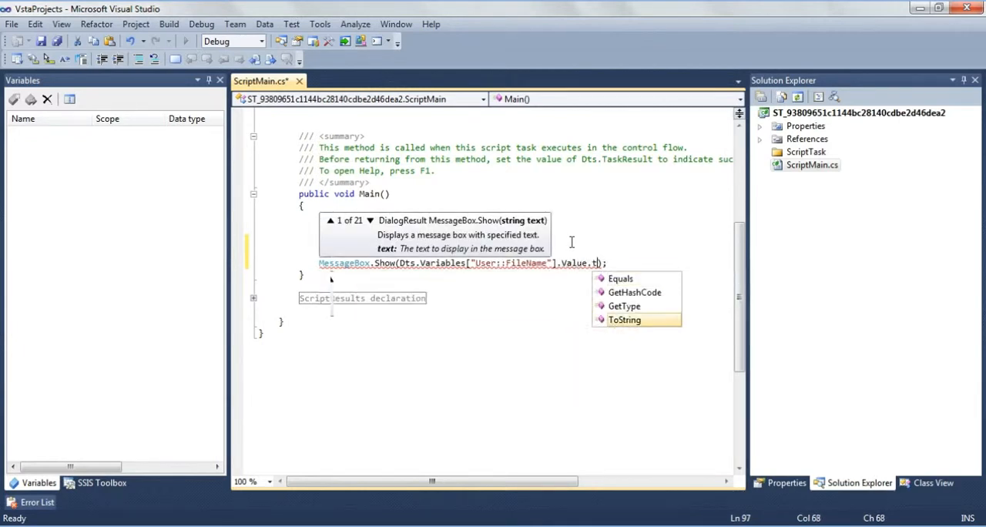
type("()")
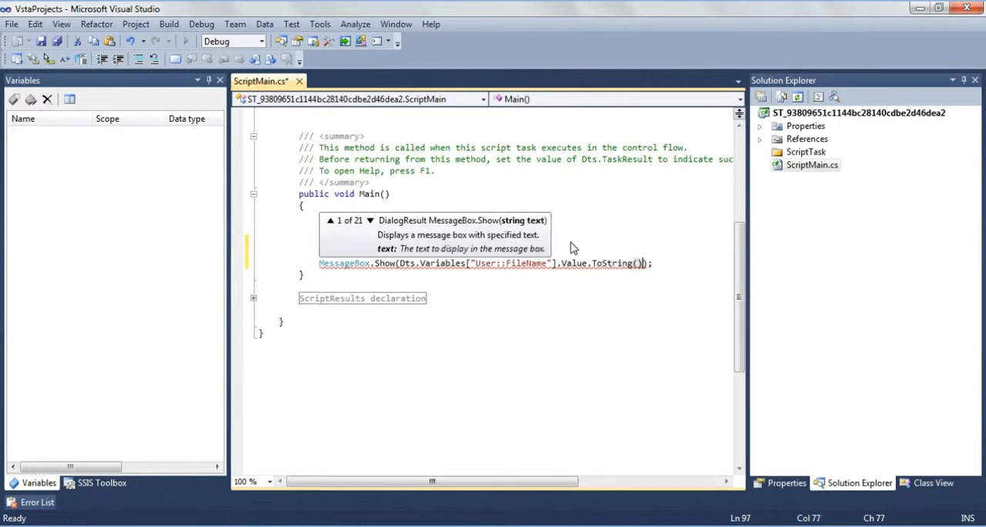
- Save the script, close the script editor, and accept the Script Task settings
left_click(358, 147)
key("ctrl+s")
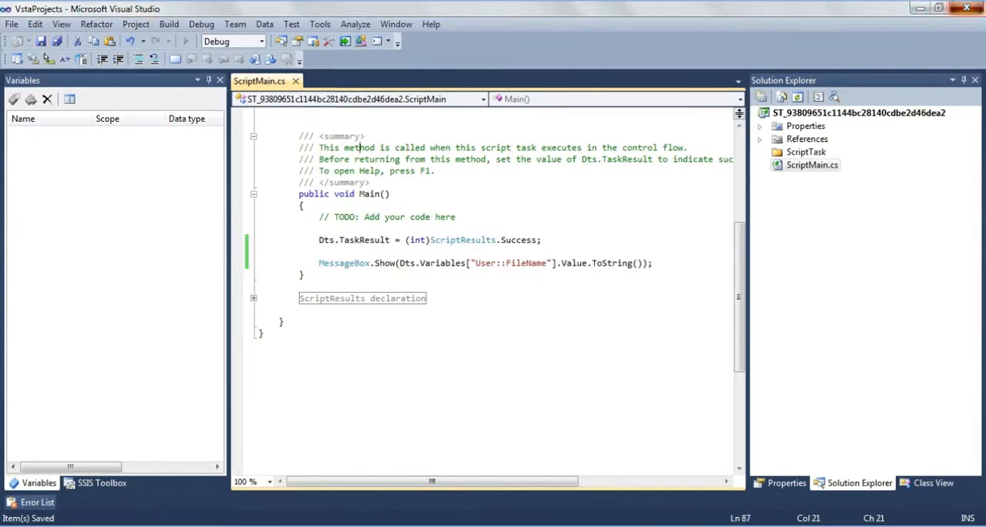
left_click(969, 7)
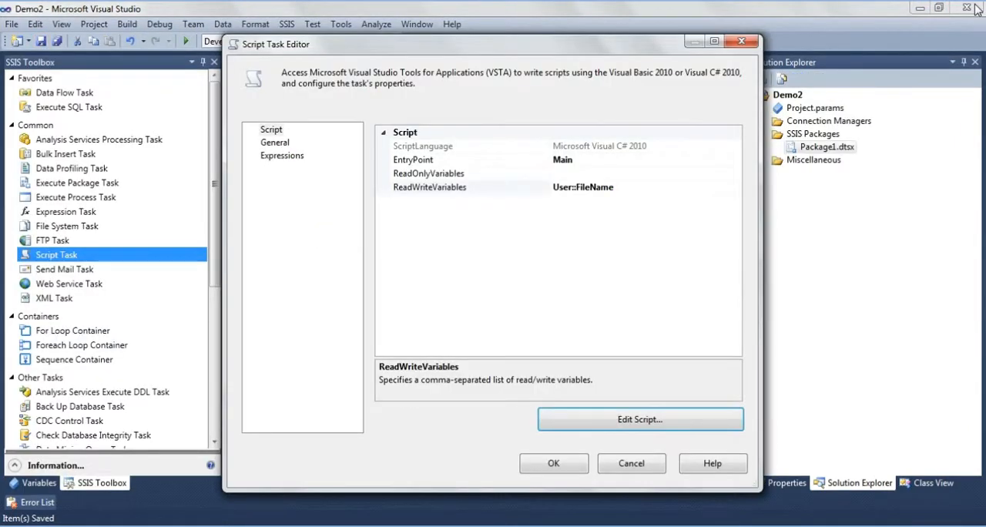
left_click(553, 464)
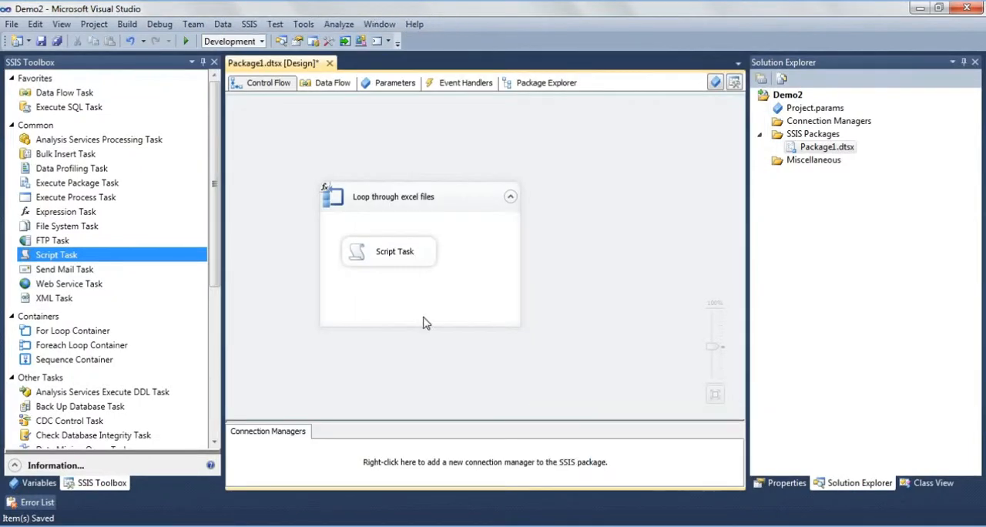
- Run the package to check the file name at each loop iteration, dismiss the message boxes, and stop debugging
left_click(186, 40)
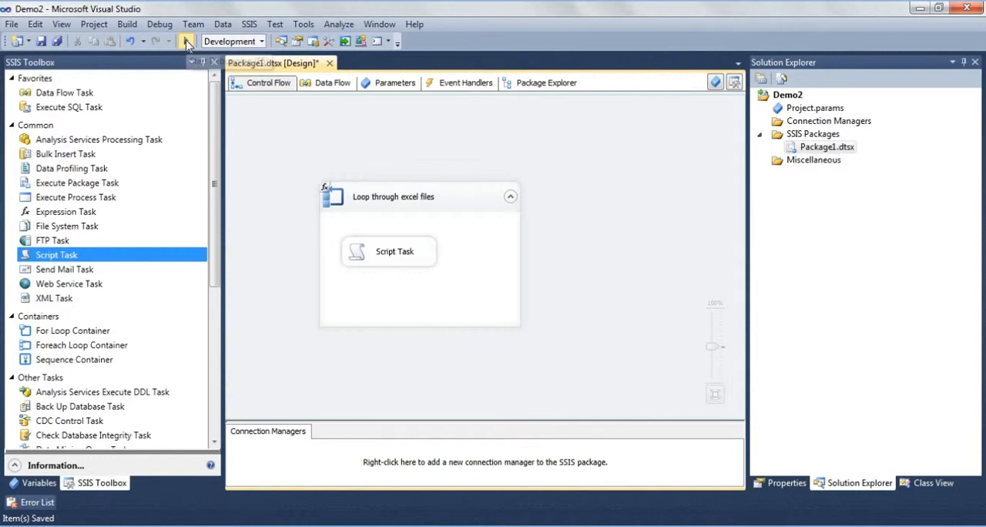
left_click(185, 40)
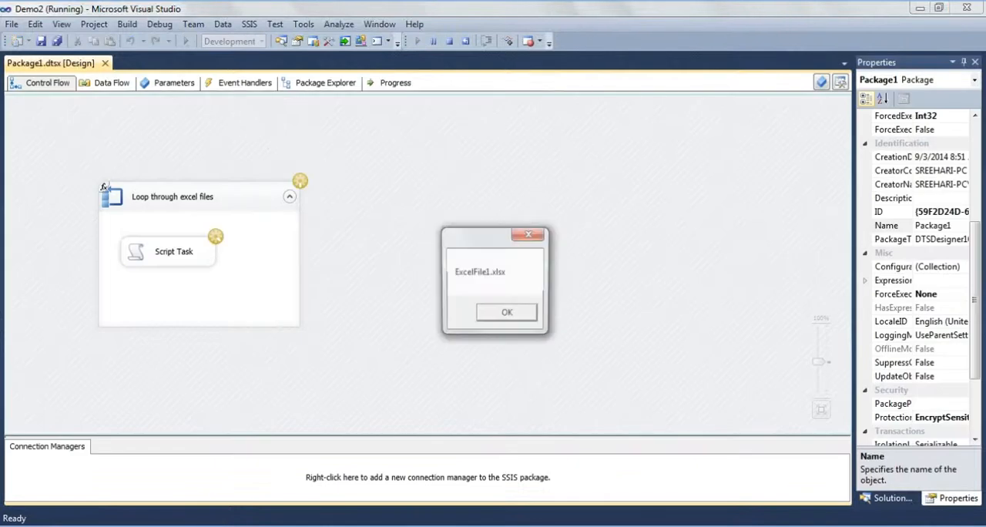
left_click(506, 315)
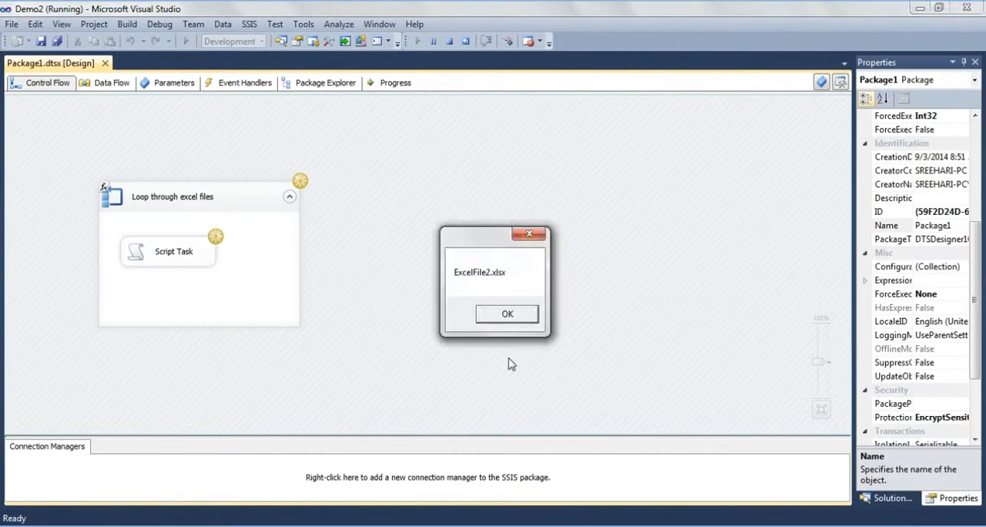
left_click(507, 314)
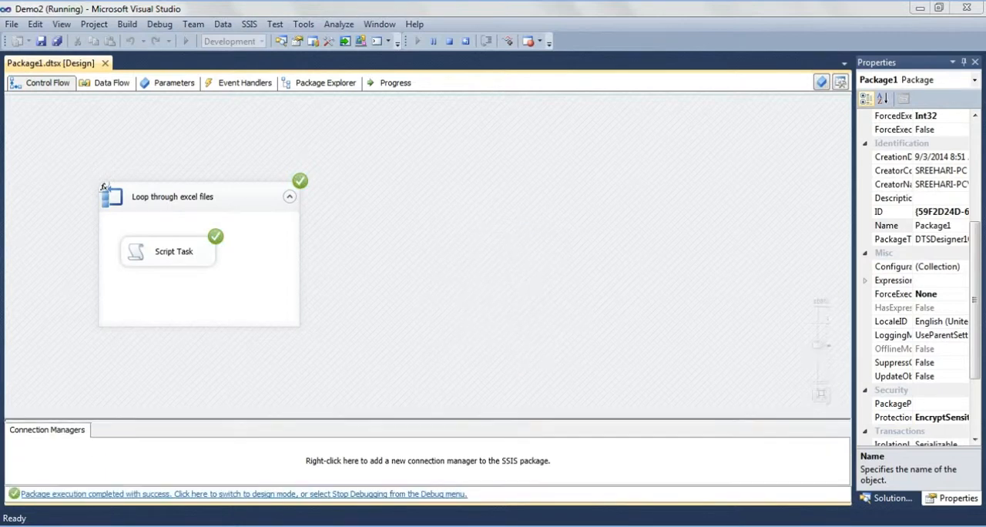
left_click(449, 41)
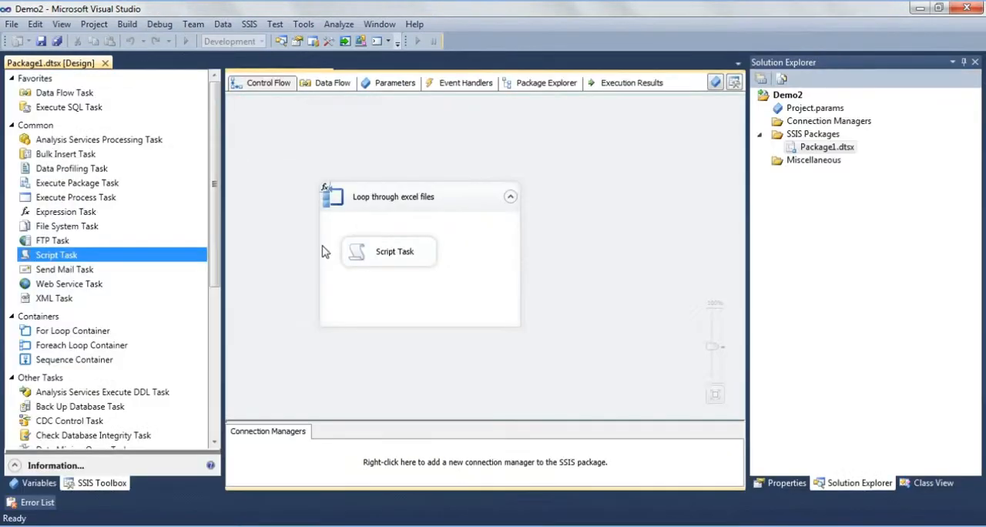
- Delete the Script Task from the Loop through excel files container
left_click(381, 254)
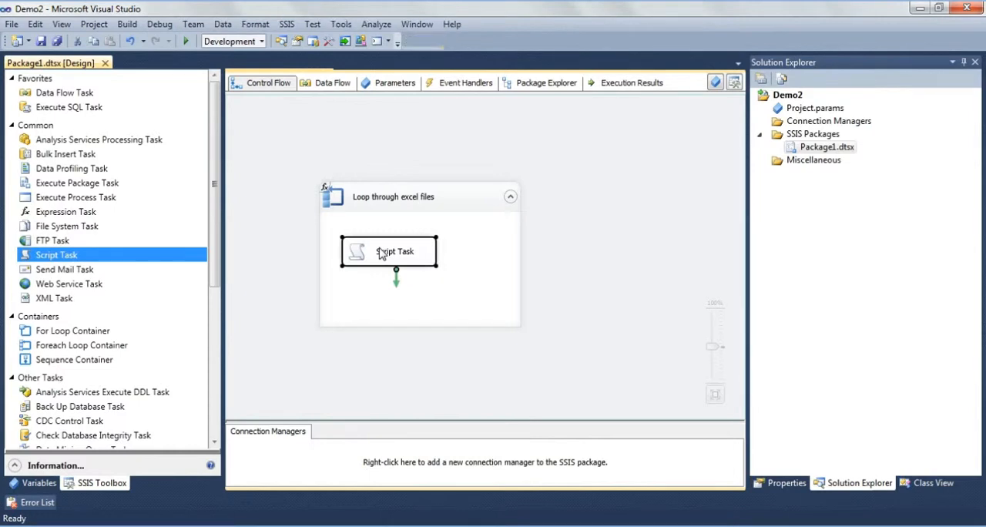
key("Delete")
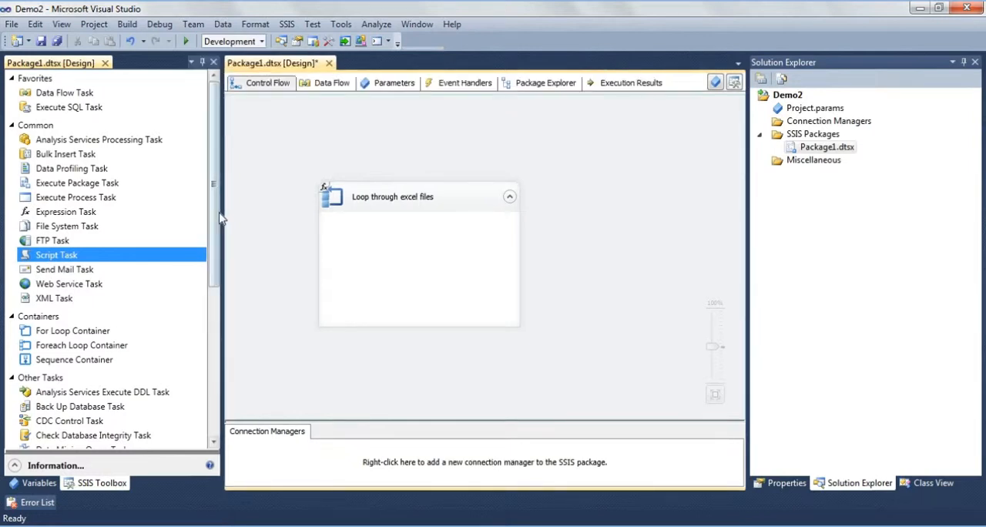
- Add a Foreach Loop Container inside Loop through excel files and name it "Loop through sheets in each excel file"
left_click_drag(221, 221, 223, 256)
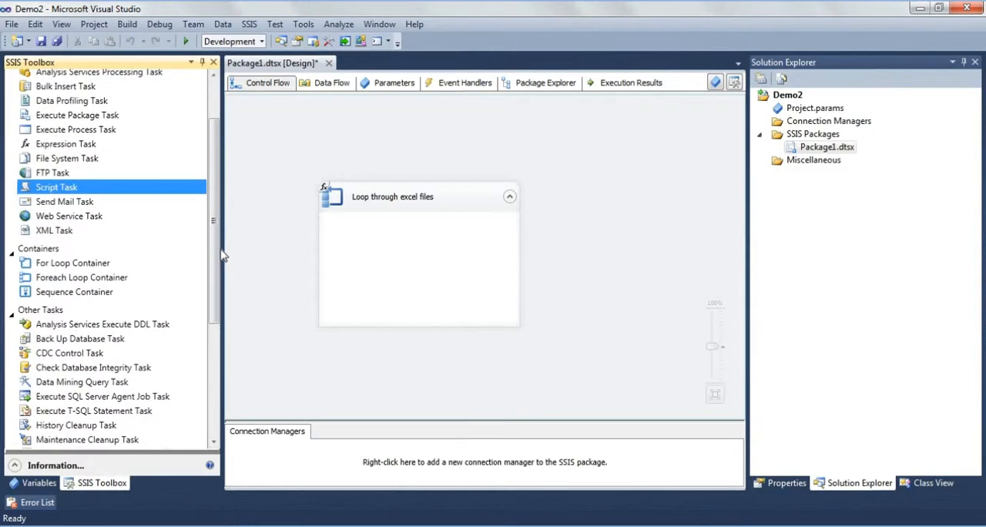
left_click_drag(62, 278, 358, 216)
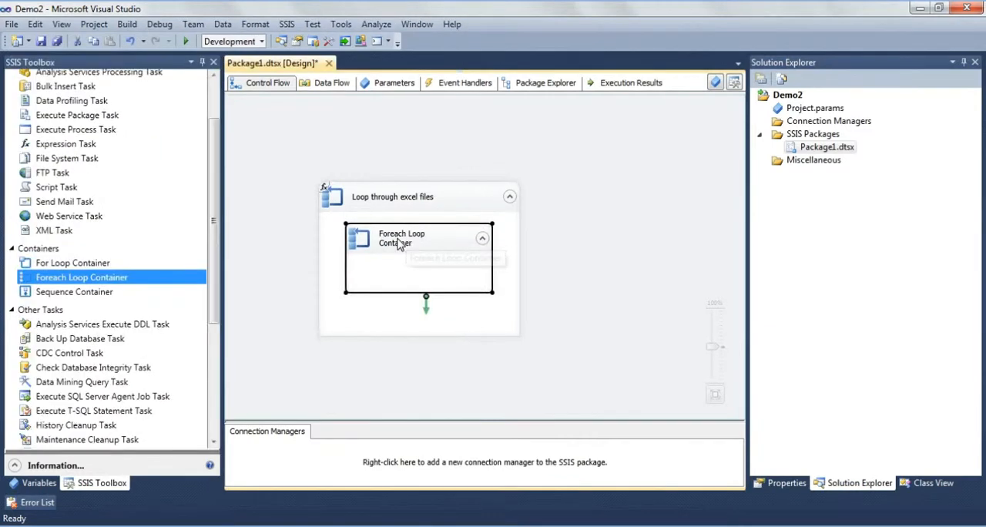
left_click(398, 243)
type("L")
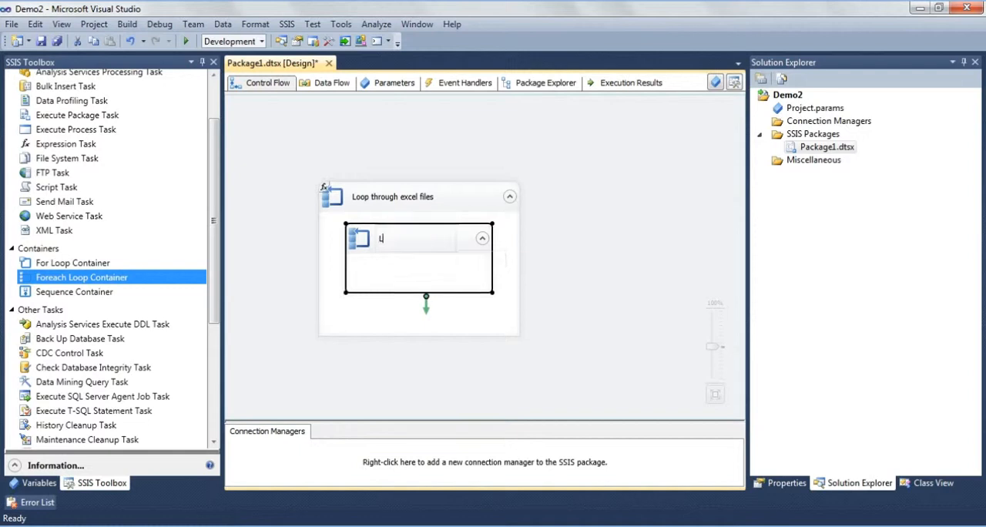
type("oop fhrough sheets ")
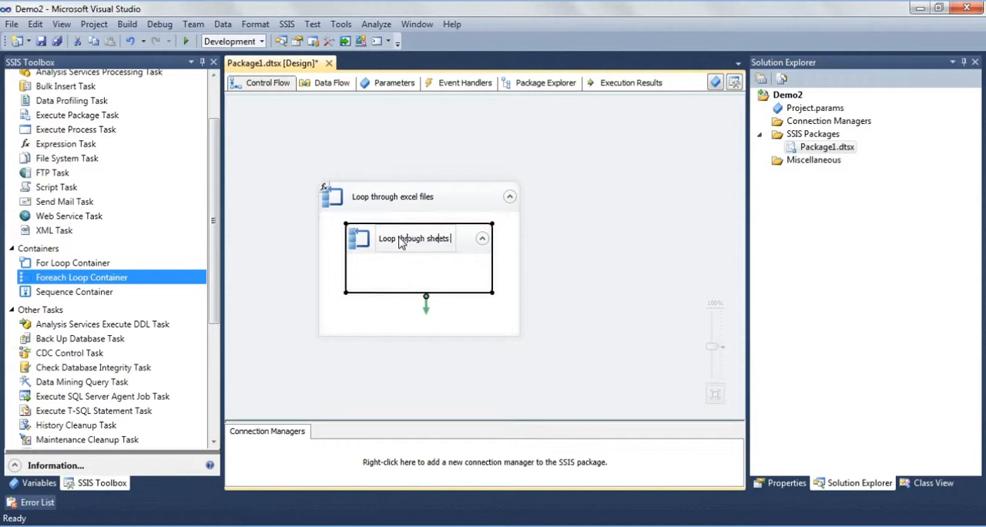
type("in each exce")
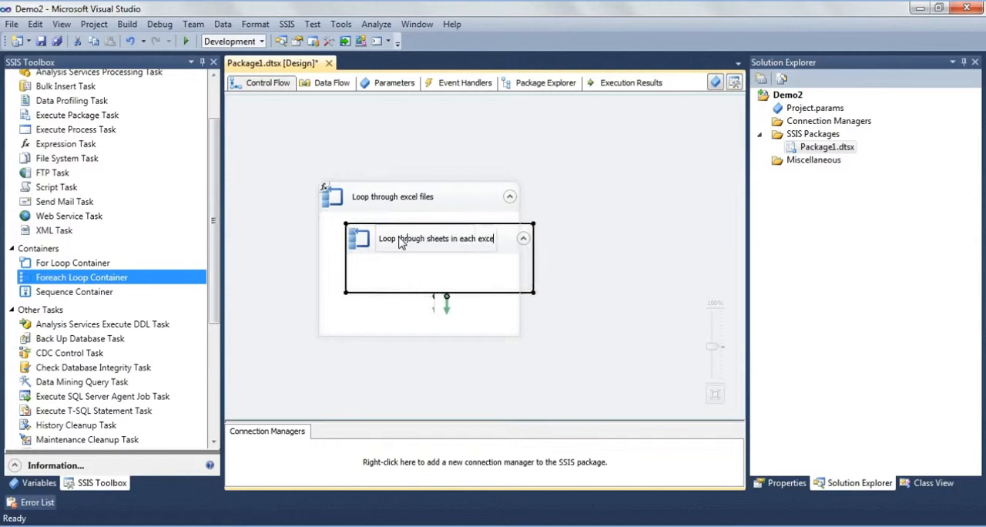
type("l file")
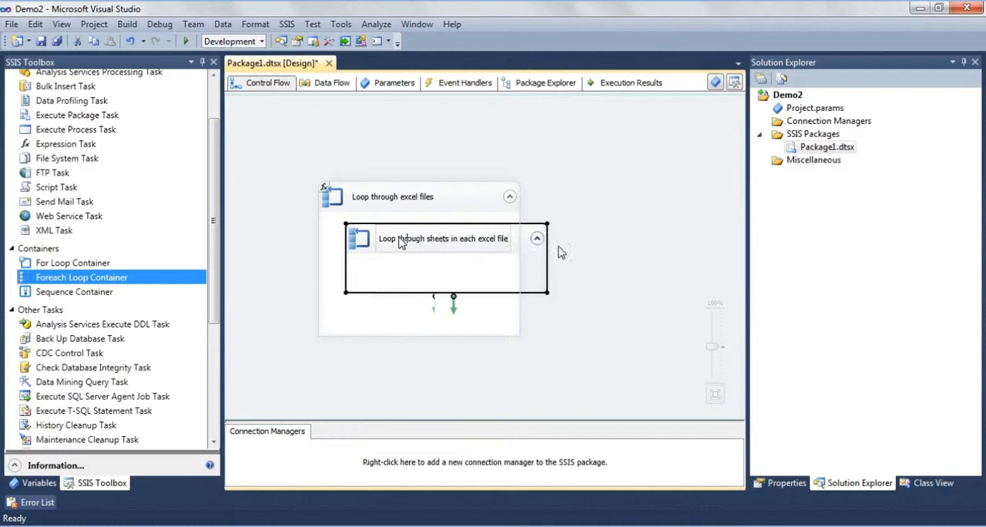
- Set the enumerator of the "Loop through sheets in each excel file" container to Foreach ADO.NET Schema Rowset Enumerator
left_click(595, 254)
left_click(470, 246)
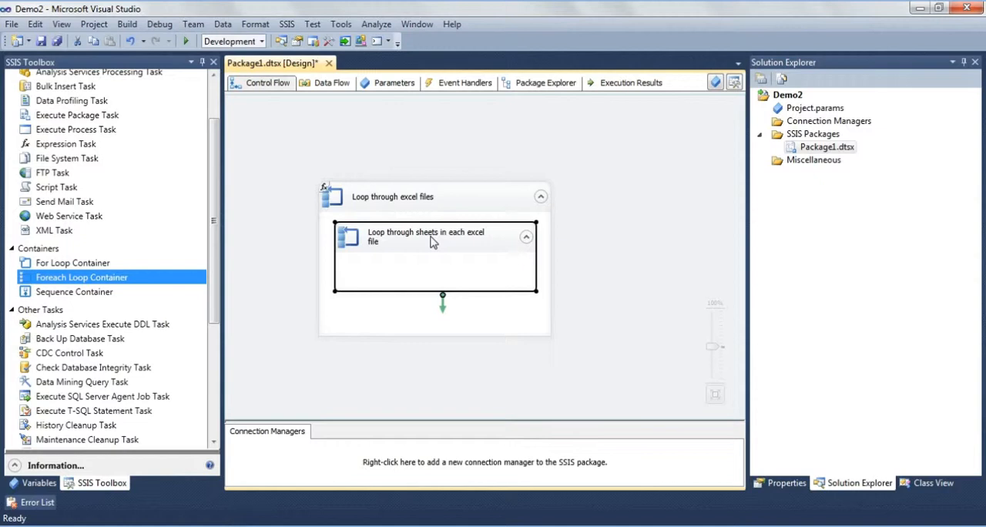
double_click(433, 242)
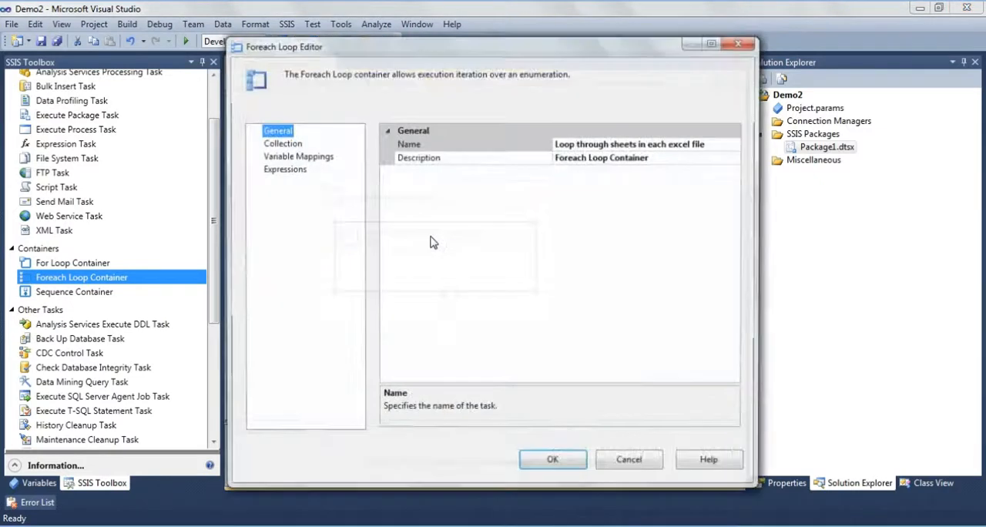
left_click(277, 142)
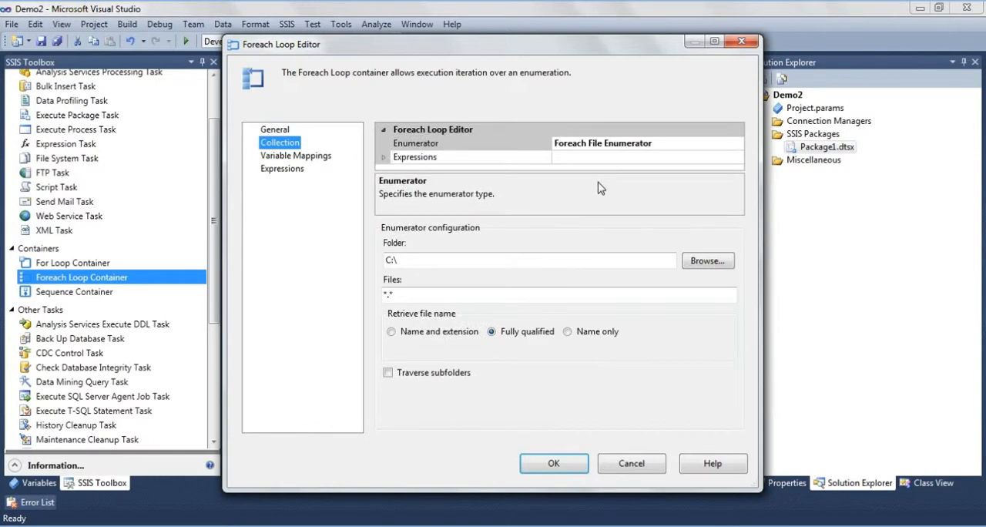
left_click(601, 143)
left_click(737, 143)
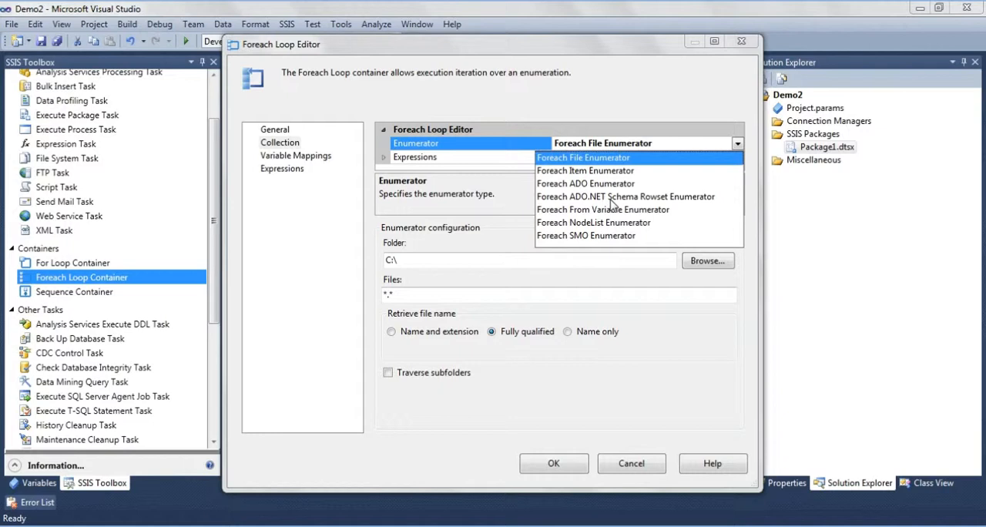
left_click(609, 198)
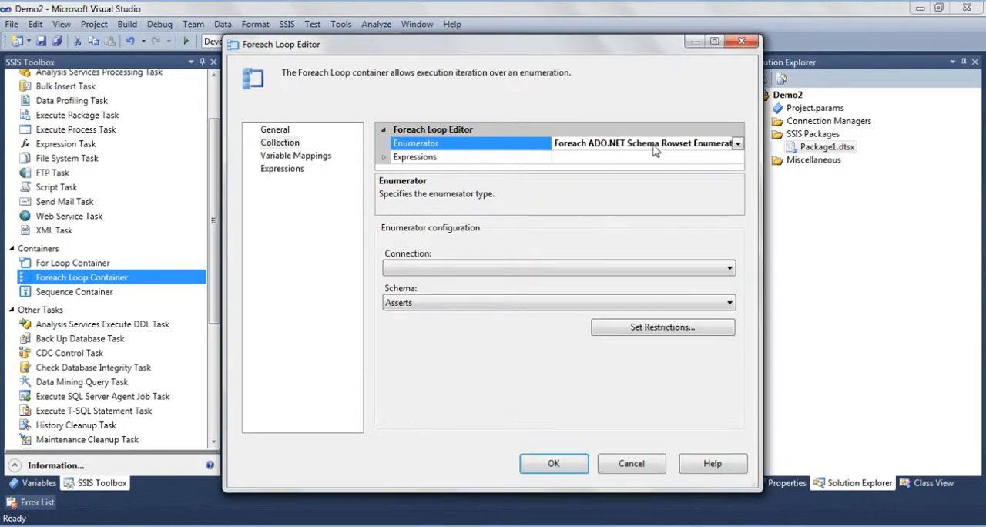
- Start a new ADO.NET connection for the enumerator using the Microsoft Office 12.0 Access Database Engine OLE DB Provider
left_click(458, 269)
left_click(451, 283)
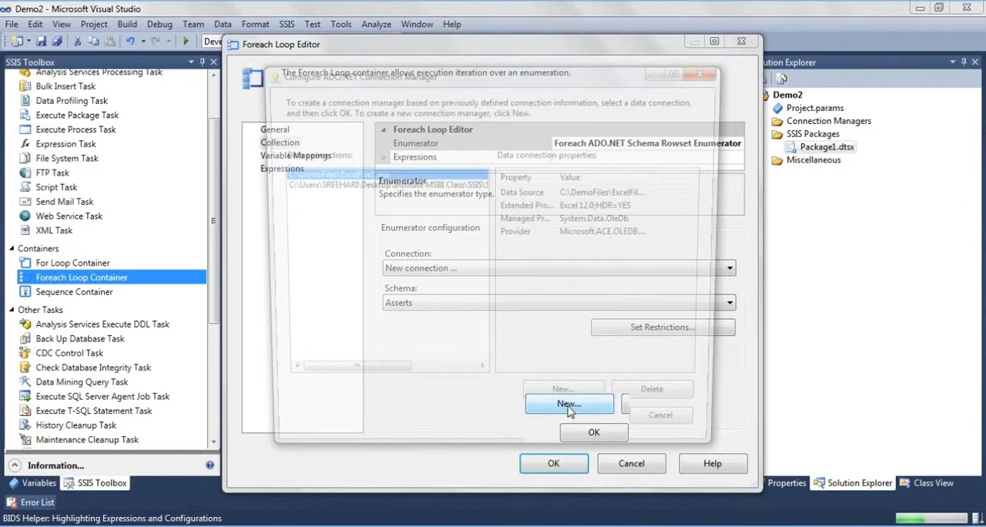
left_click(569, 406)
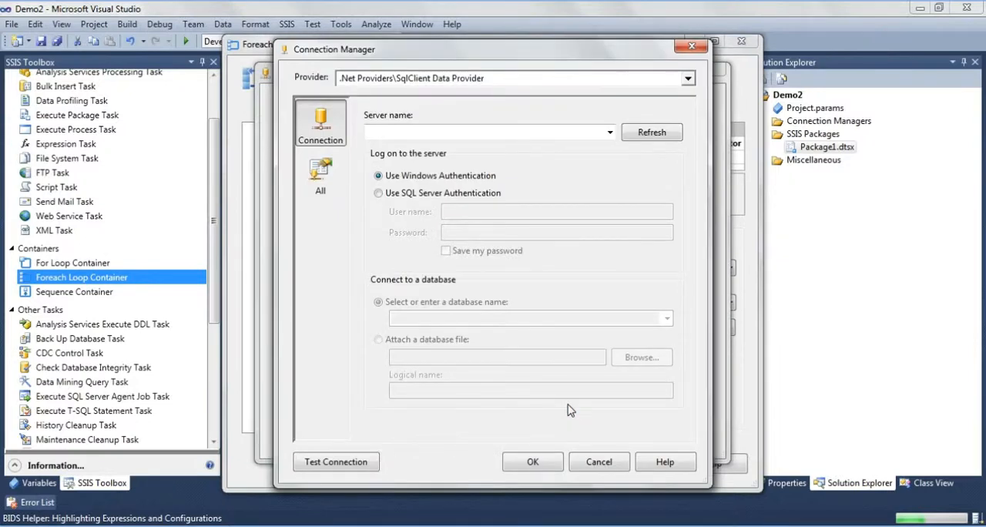
left_click(687, 78)
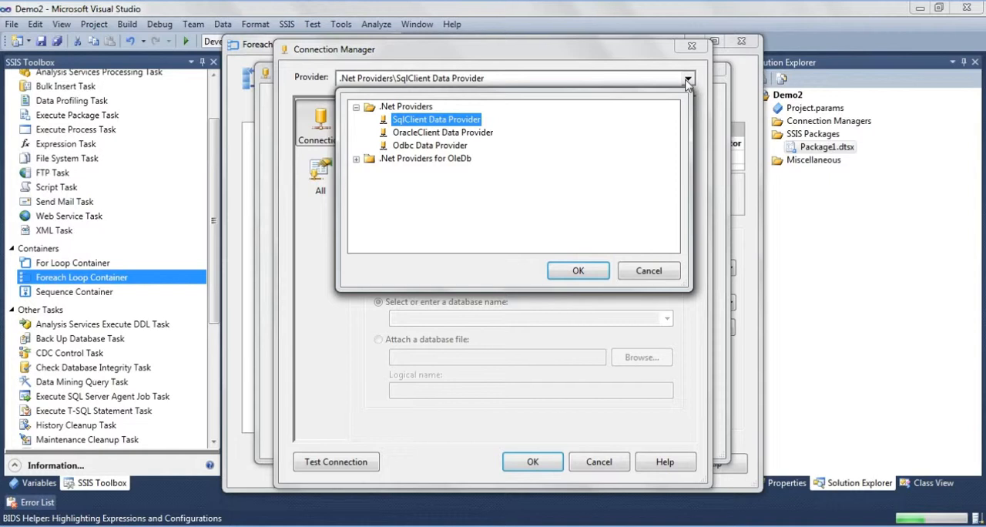
left_click(356, 158)
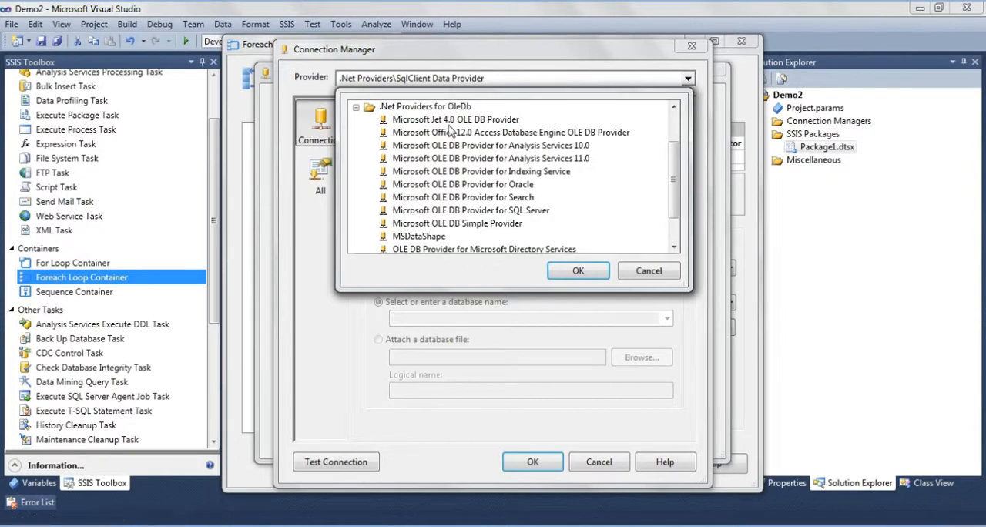
left_click(493, 133)
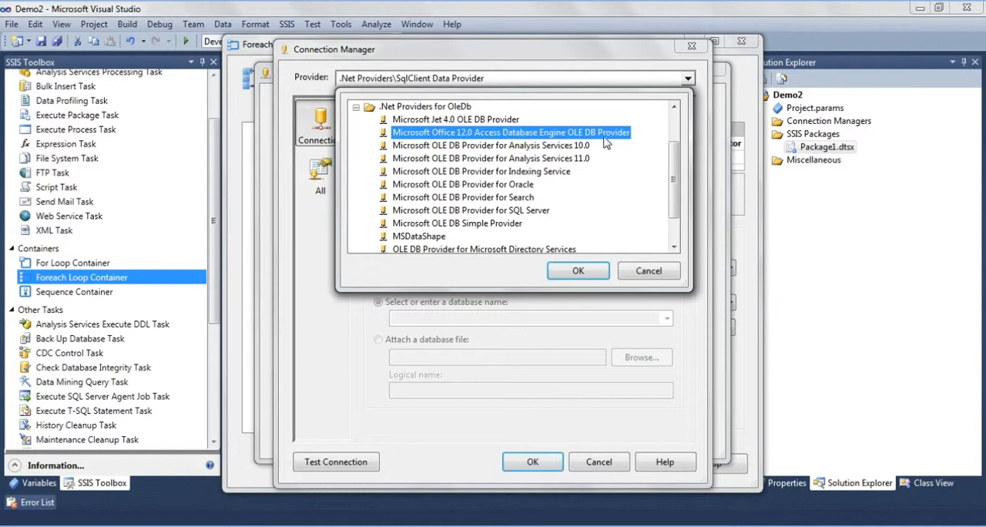
left_click(566, 274)
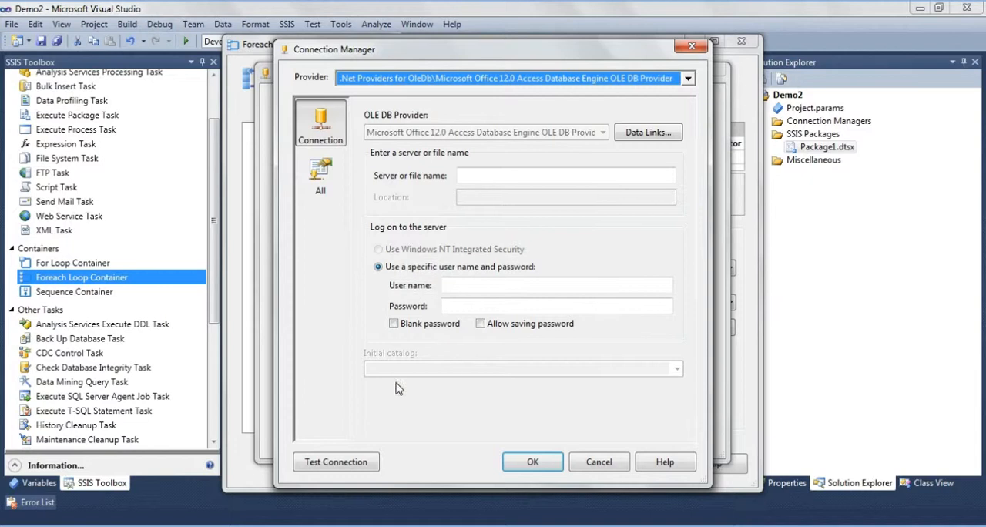
- Copy the full path of ExcelFile1.xlsx from the DemoFiles folder and enter C:\DemoFiles\ExcelFile1.xlsx as the connection's server or file name
left_click(533, 162)
left_click(517, 175)
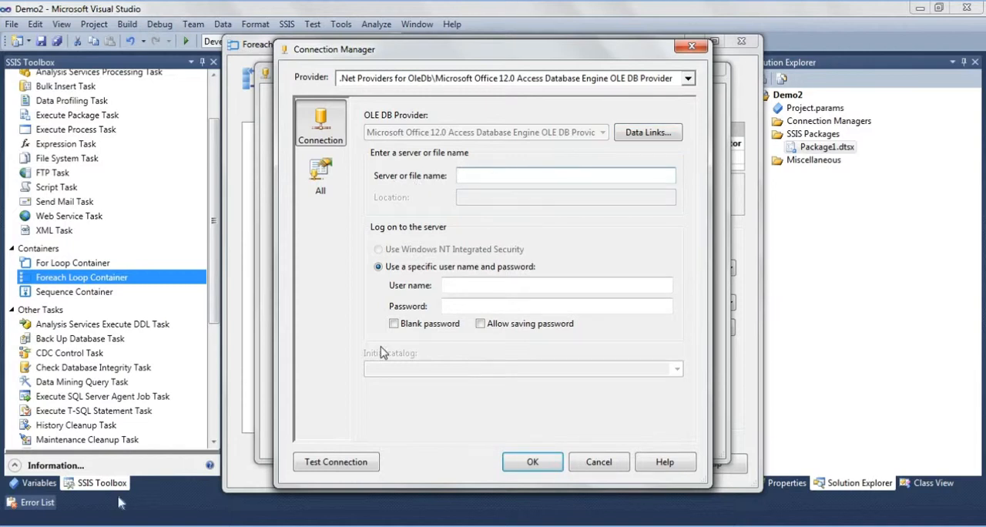
key("alt+Tab")
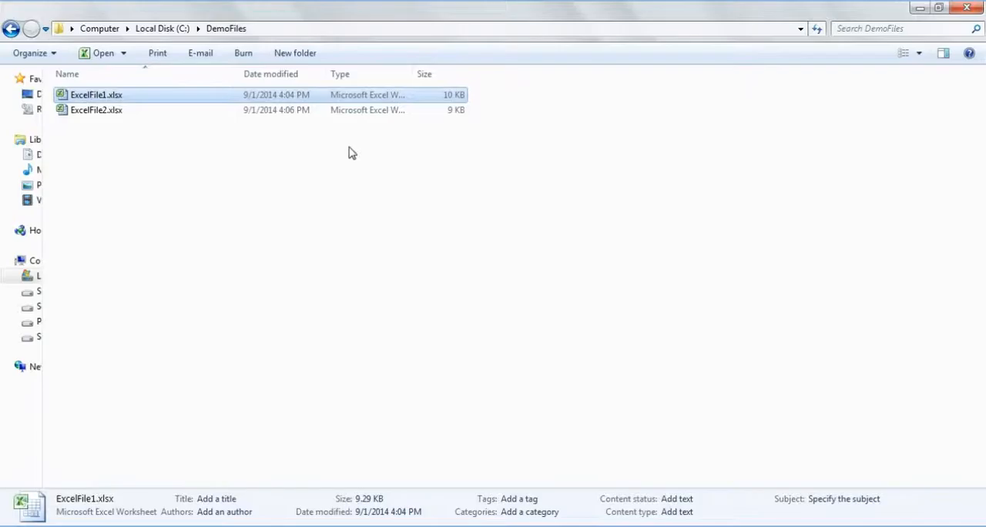
left_click(218, 91)
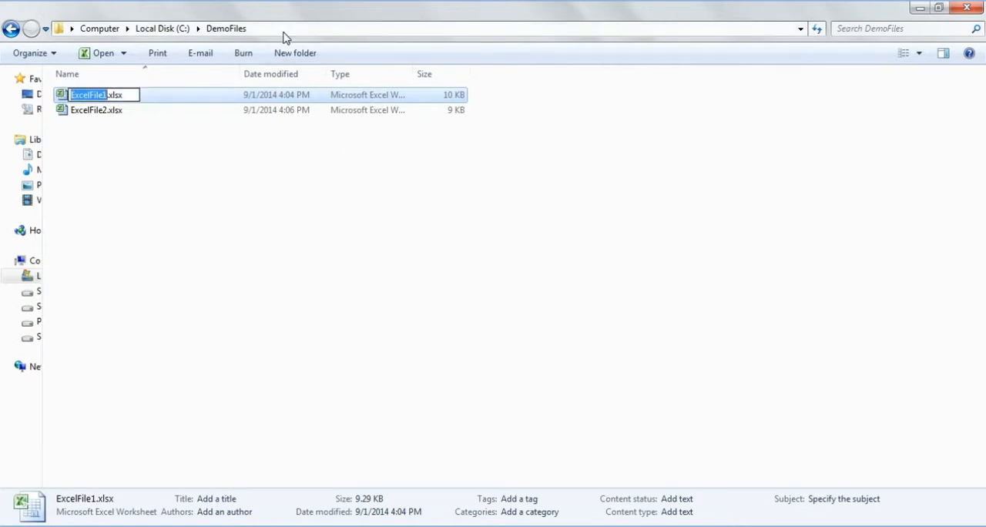
double_click(129, 95)
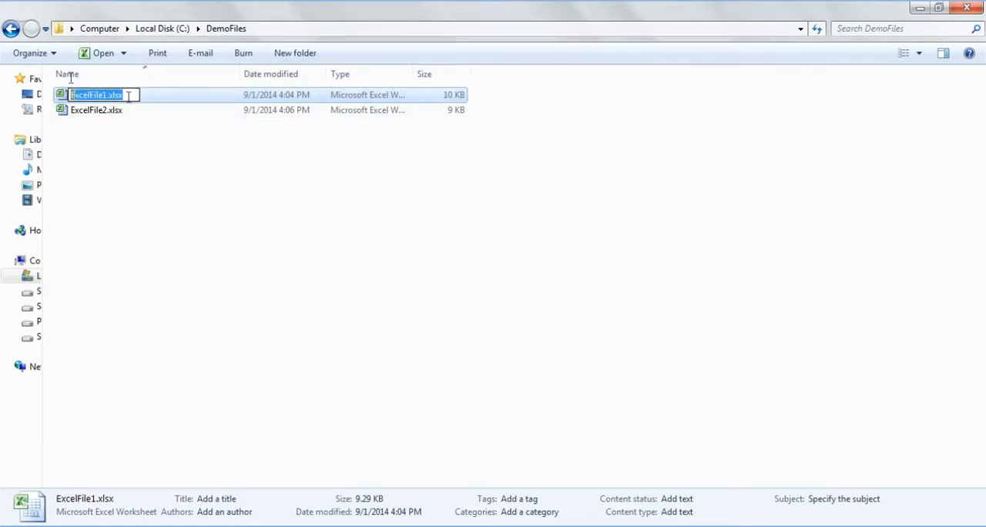
key("ctrl+c")
left_click(279, 30)
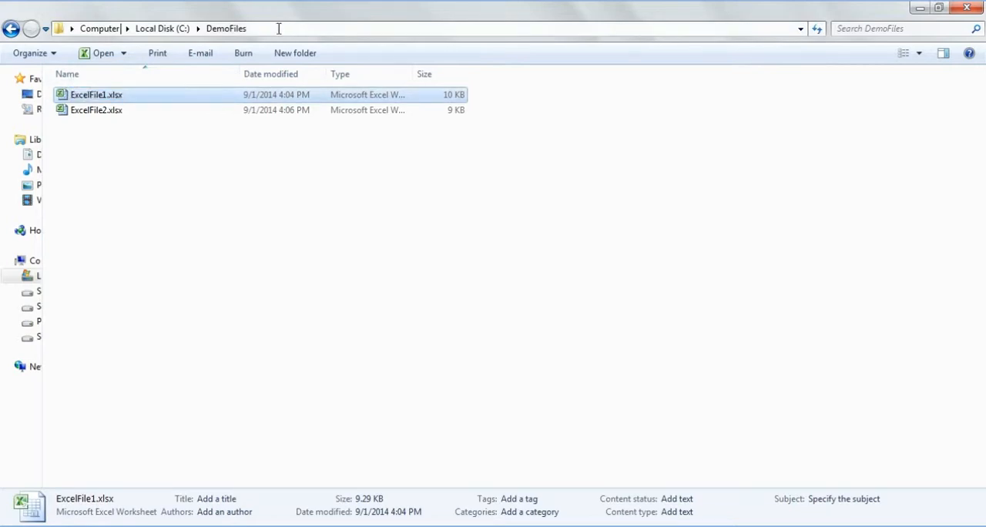
left_click(279, 28)
type("\\")
key("ctrl+v")
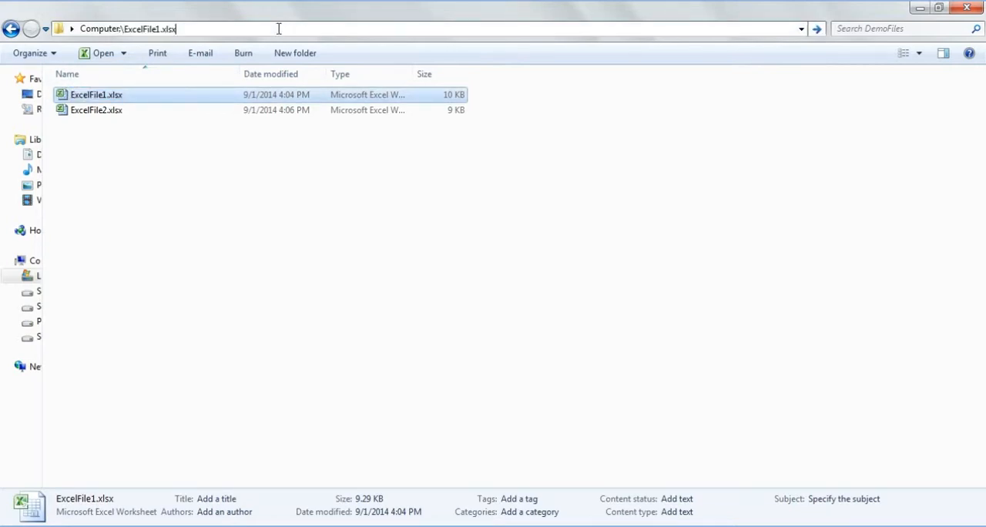
key("Return")
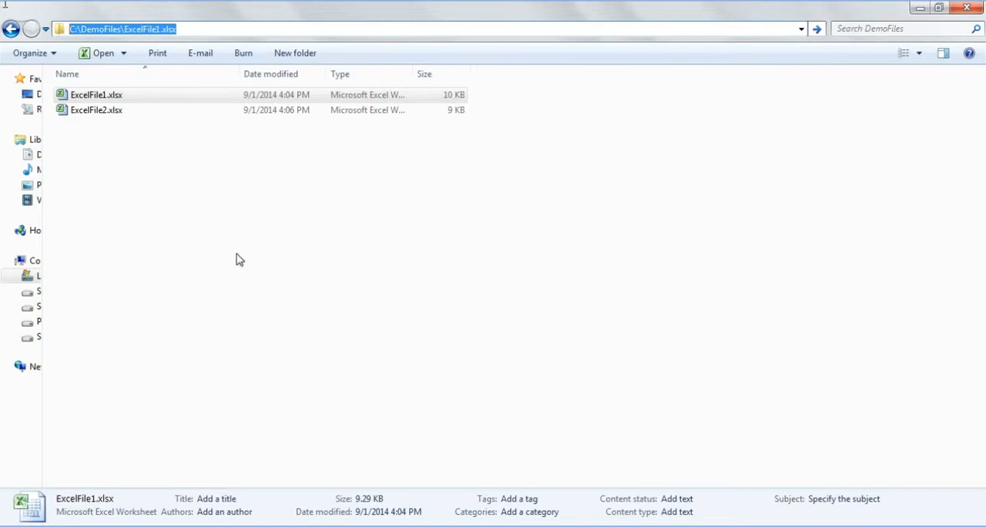
key("alt+Tab")
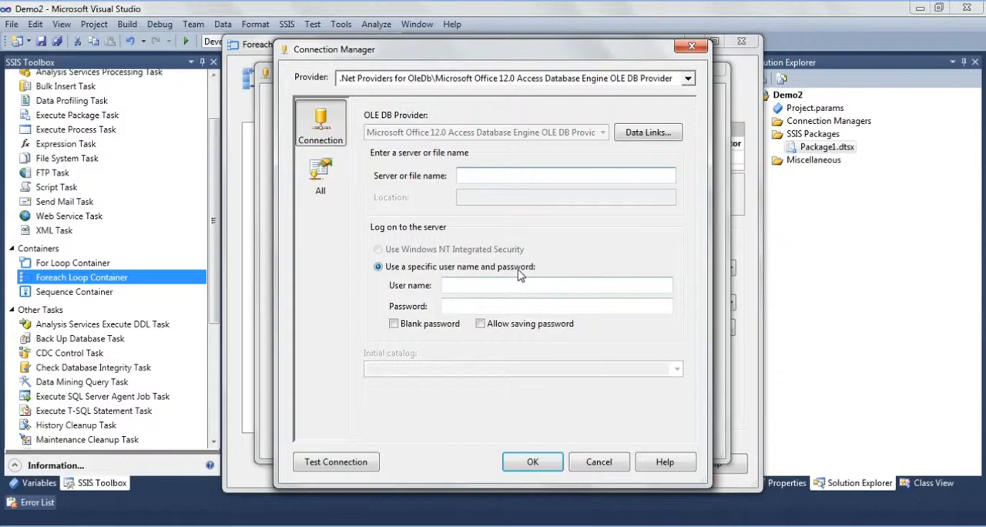
key("ctrl+v")
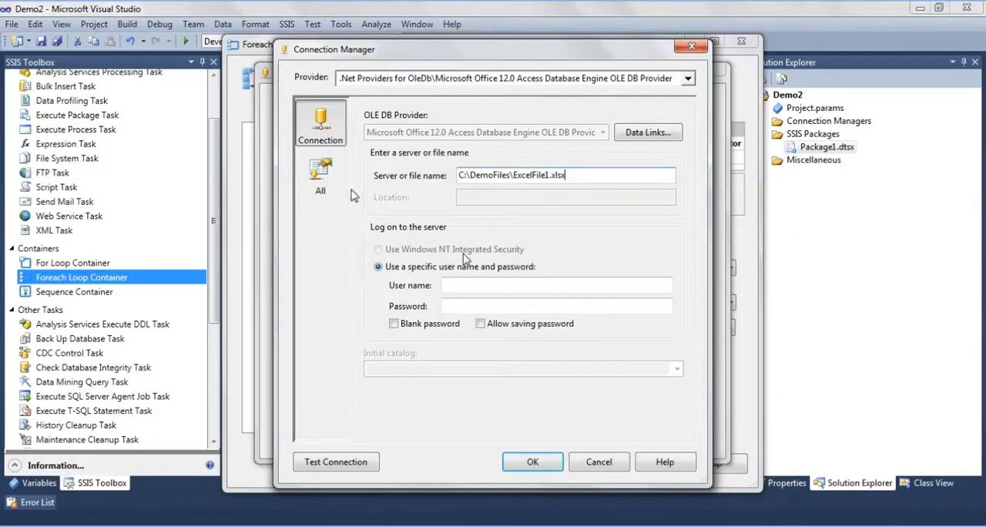
- Set the connection's Extended Properties to "Excel 12.0;HDR=YES"
left_click(332, 178)
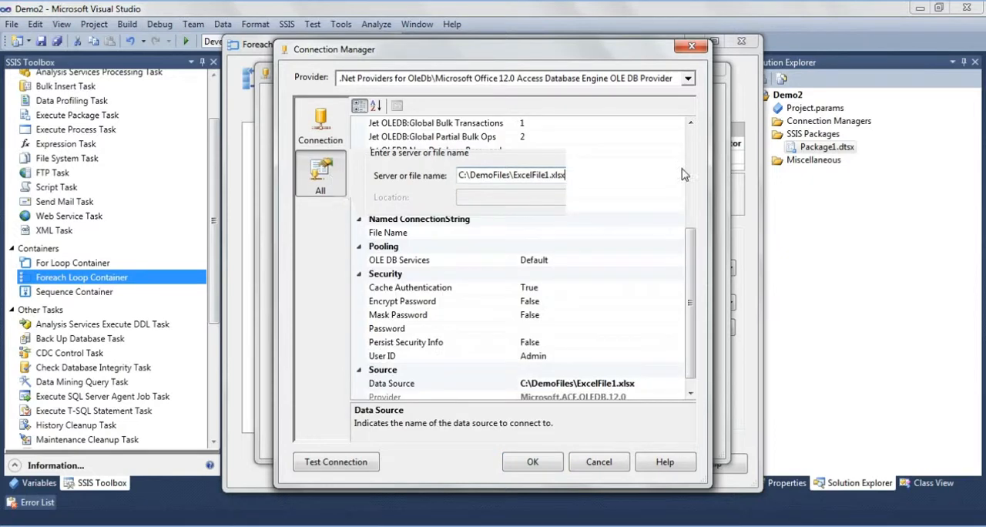
left_click(594, 137)
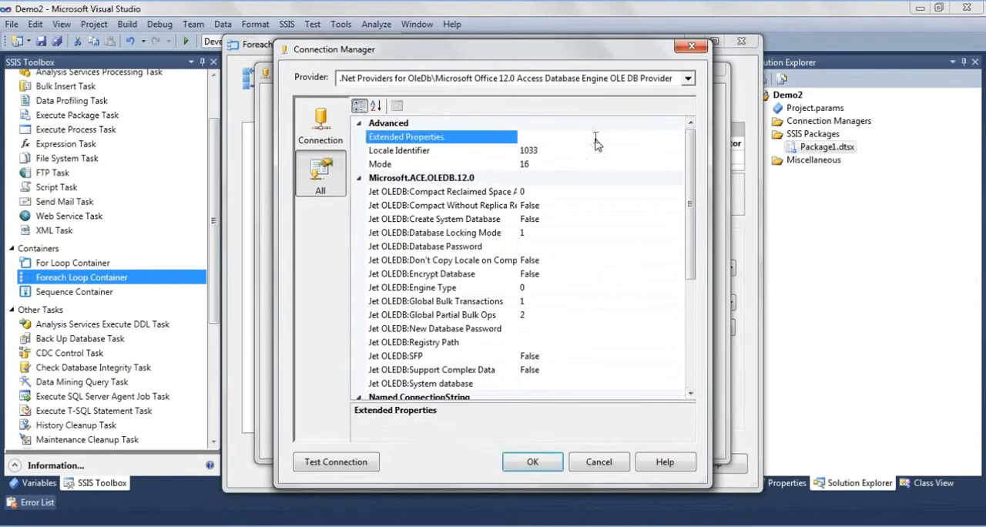
type("Excel 12.0;HDR=YES")
left_click(628, 156)
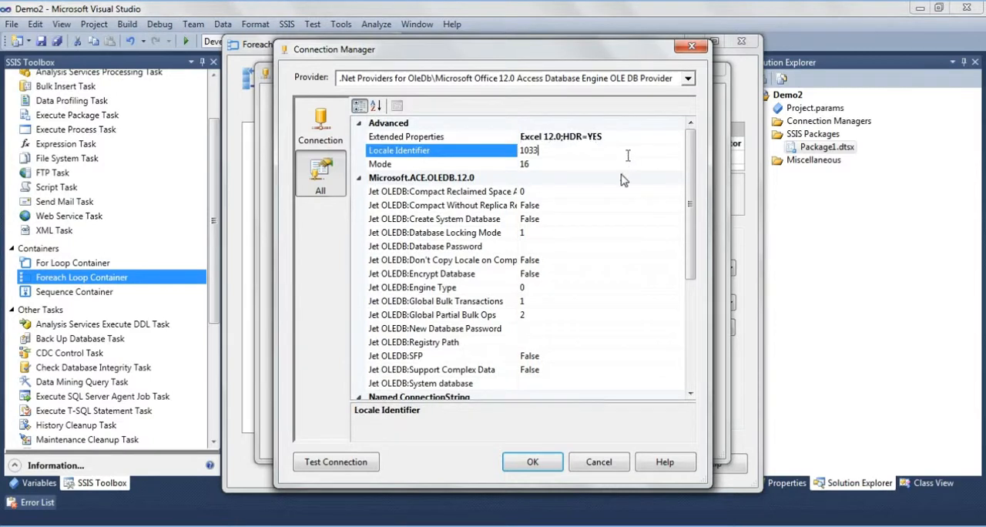
- Test the Excel connection, save it, and assign it to the sheet loop's enumerator
left_click(336, 461)
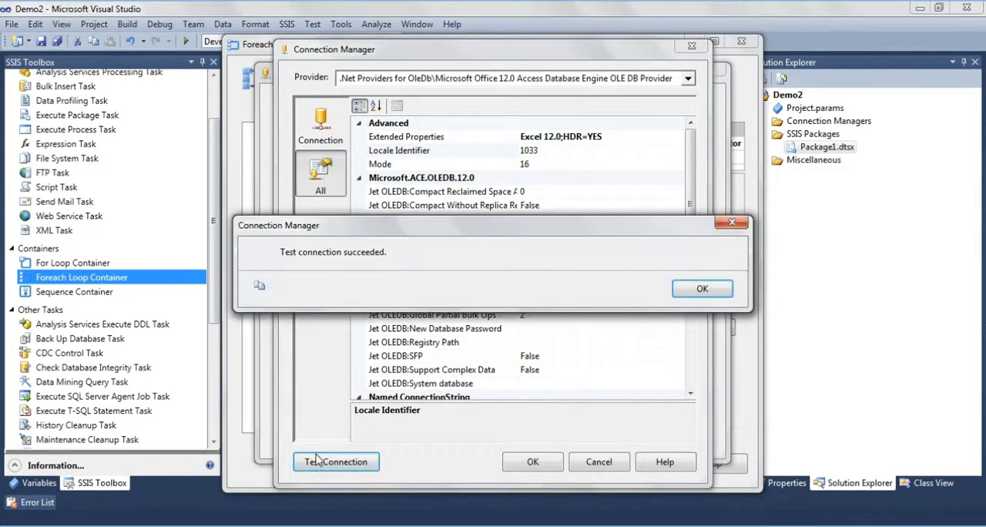
key("Return")
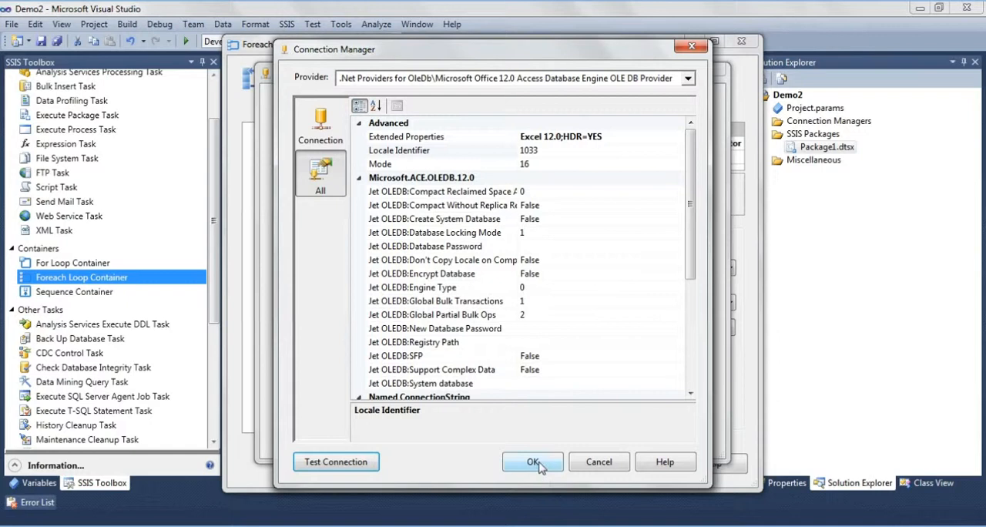
left_click(533, 462)
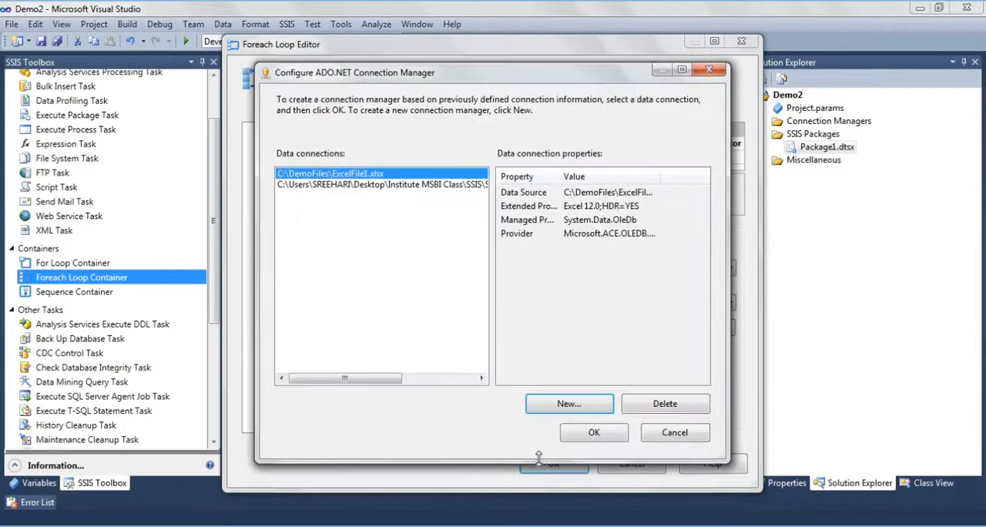
left_click(594, 432)
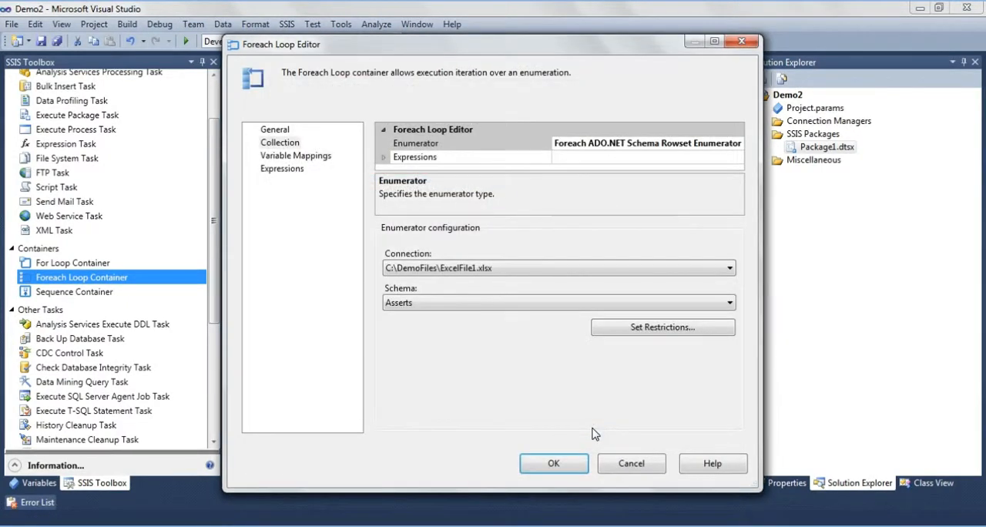
- Set the enumerator's schema to Tables and review the schema restrictions list without selecting any restriction
left_click(507, 308)
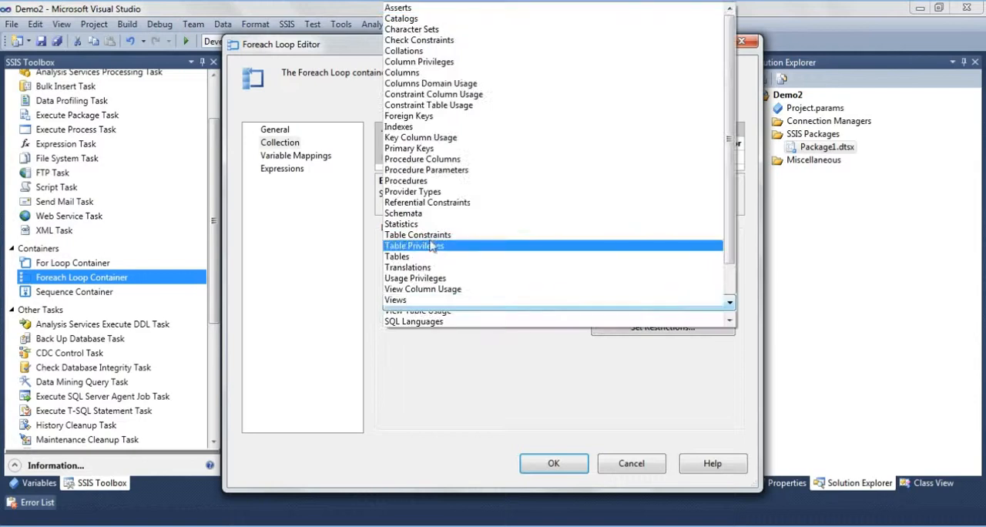
left_click(414, 257)
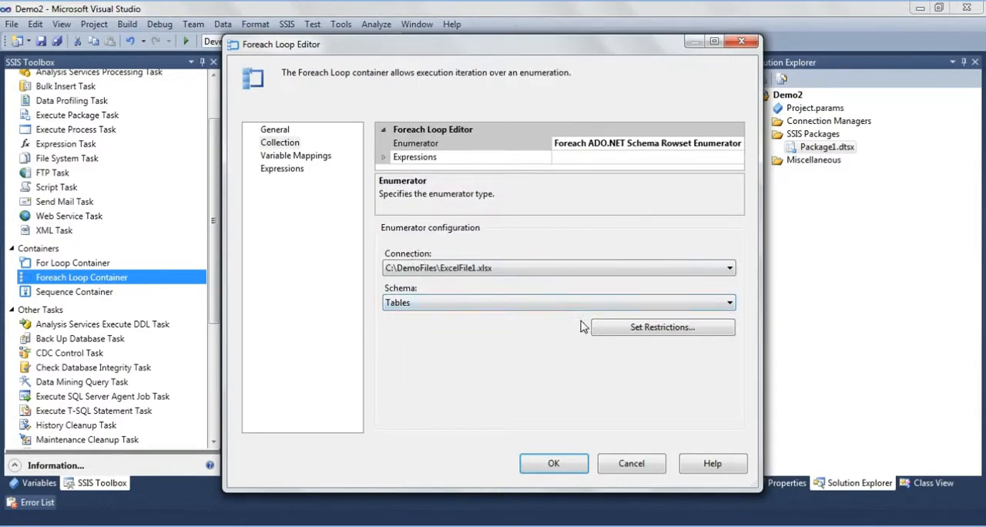
left_click(675, 339)
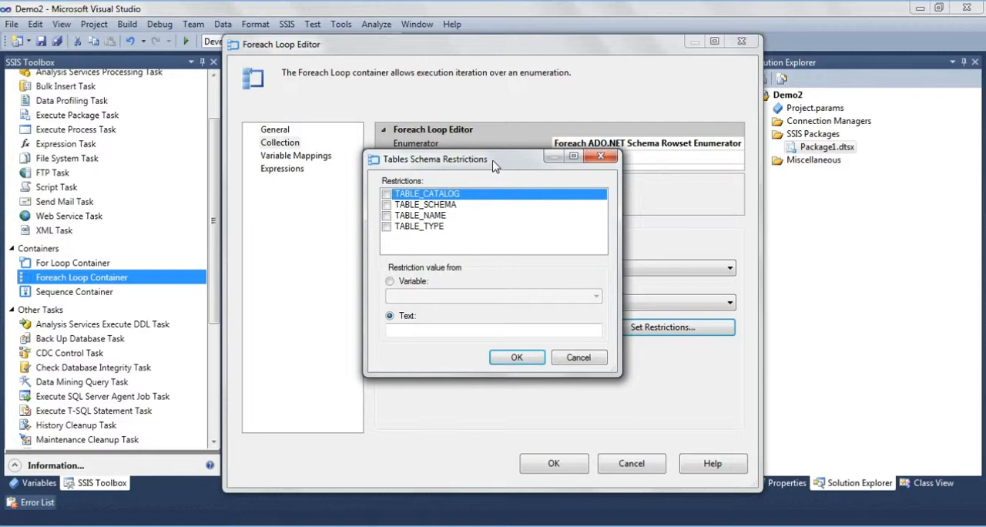
left_click_drag(488, 163, 670, 164)
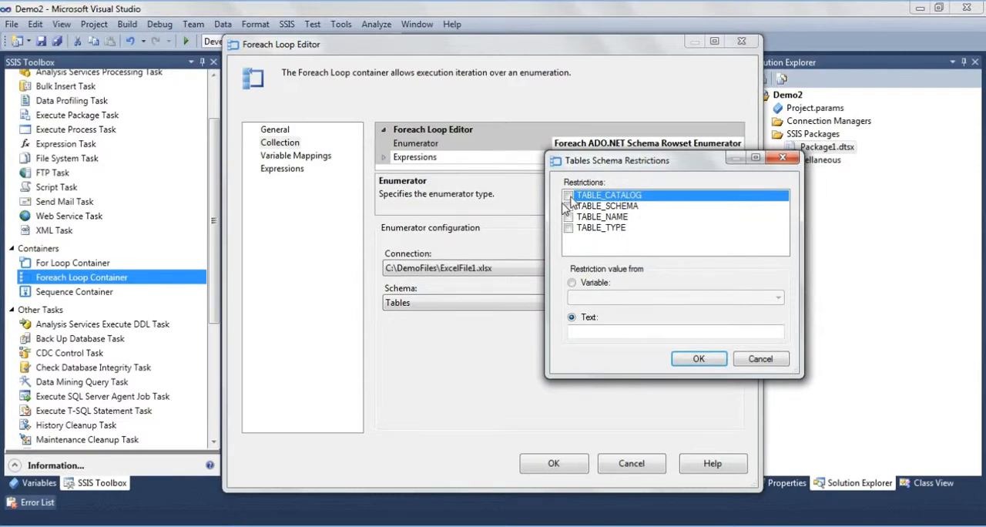
left_click(702, 360)
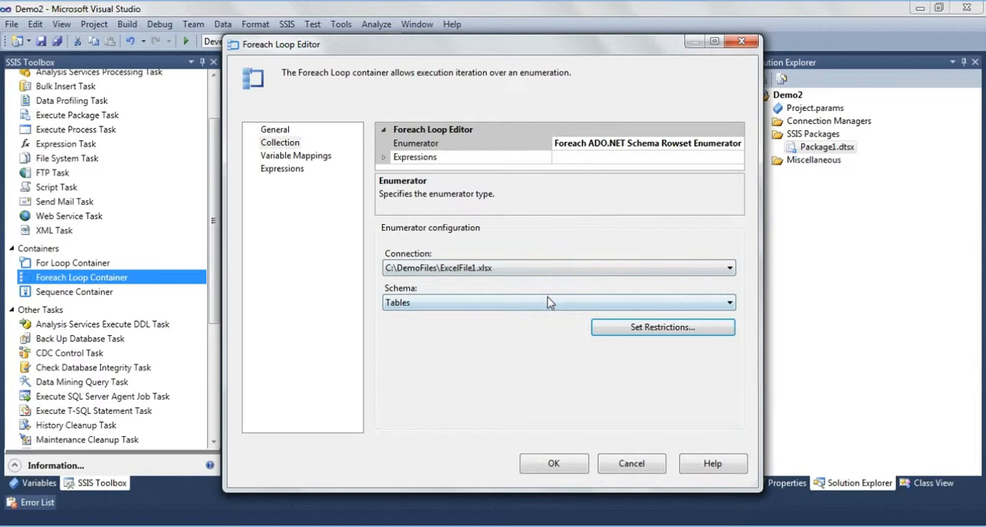
- Map the variable User::SheetName to index 2 in the sheet loop's variable mappings
left_click(295, 156)
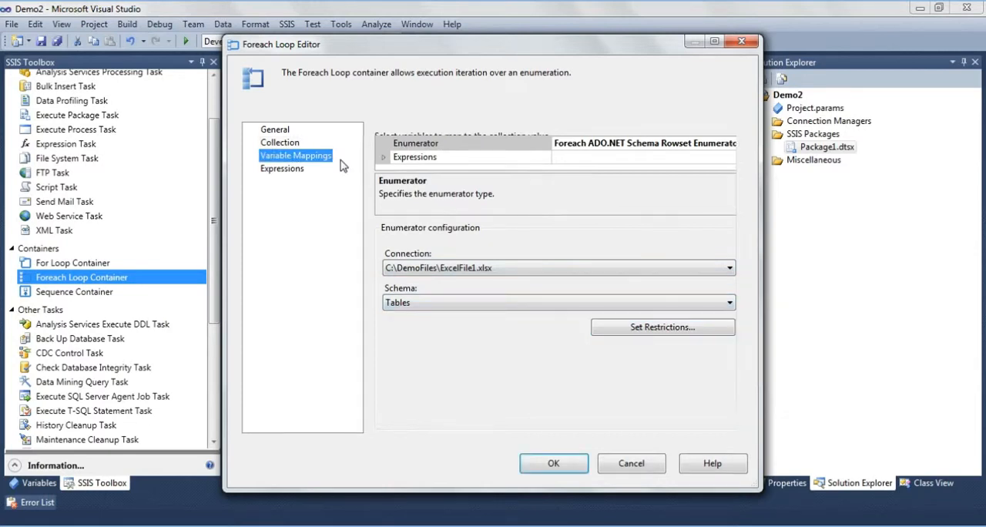
left_click(485, 173)
left_click(493, 173)
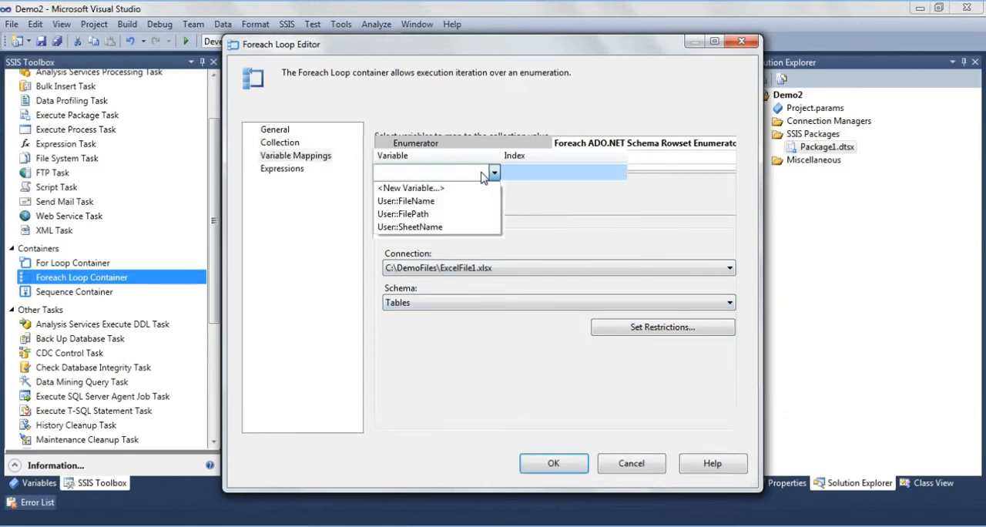
left_click(416, 227)
left_click(535, 176)
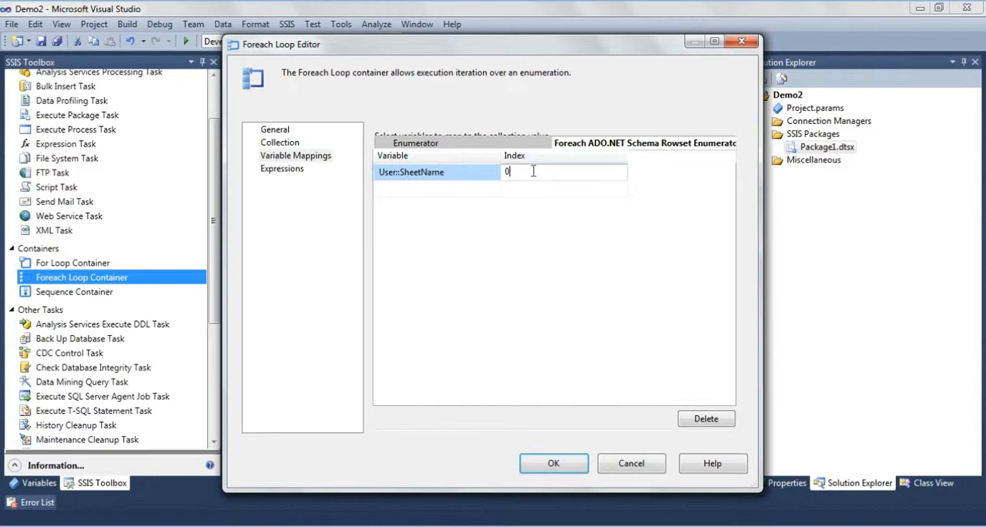
type("2")
left_click(509, 300)
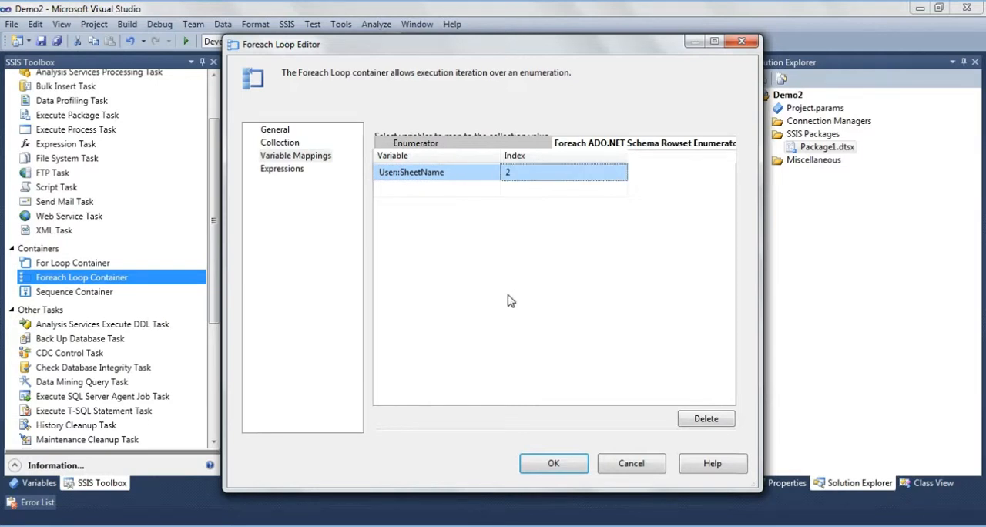
- Save the sheet loop's settings and rename the C:\DemoFiles\ExcelFile1.xlsx connection manager to ExcelFileConnection
left_click(553, 464)
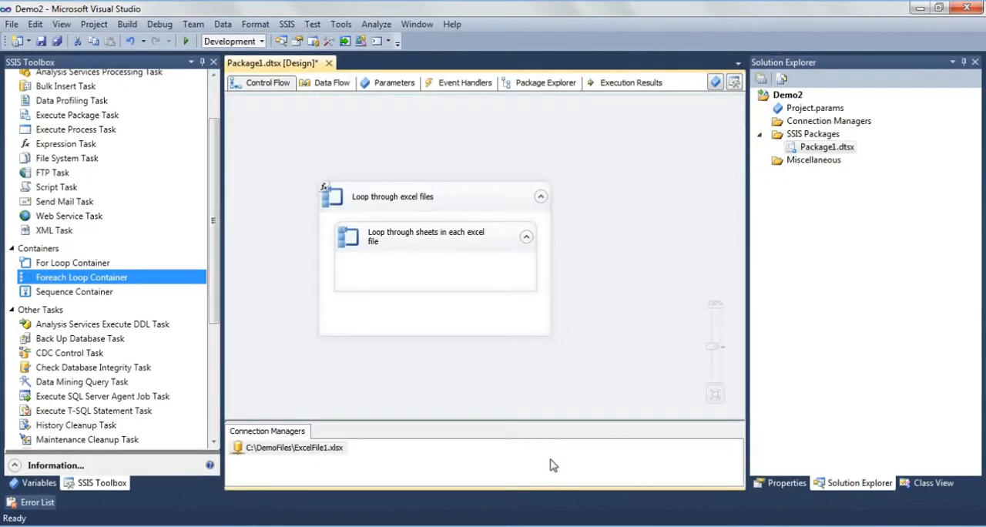
left_click(293, 447)
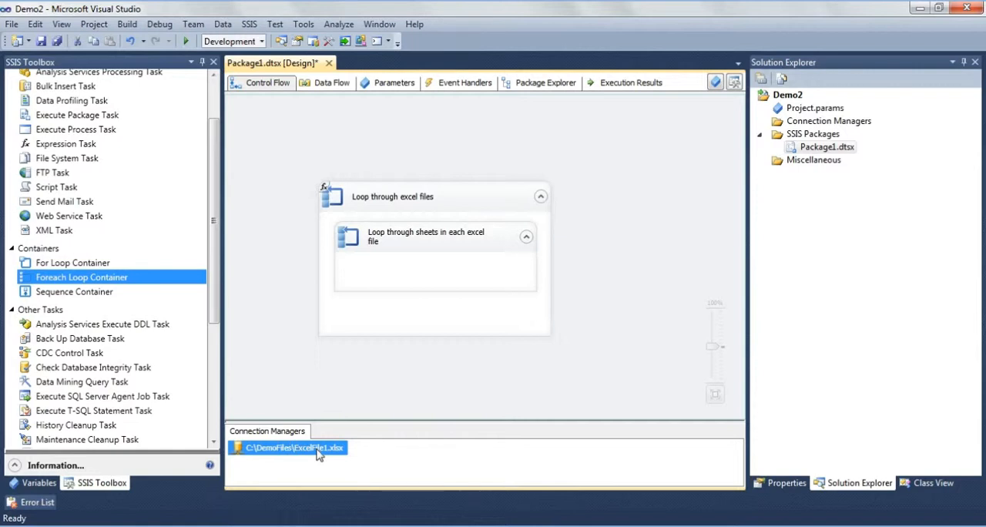
right_click(318, 452)
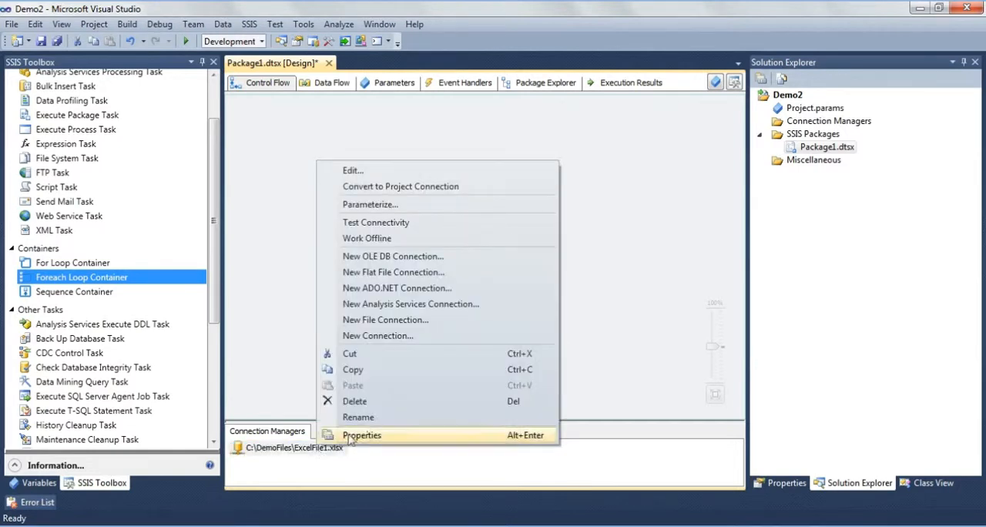
left_click(324, 416)
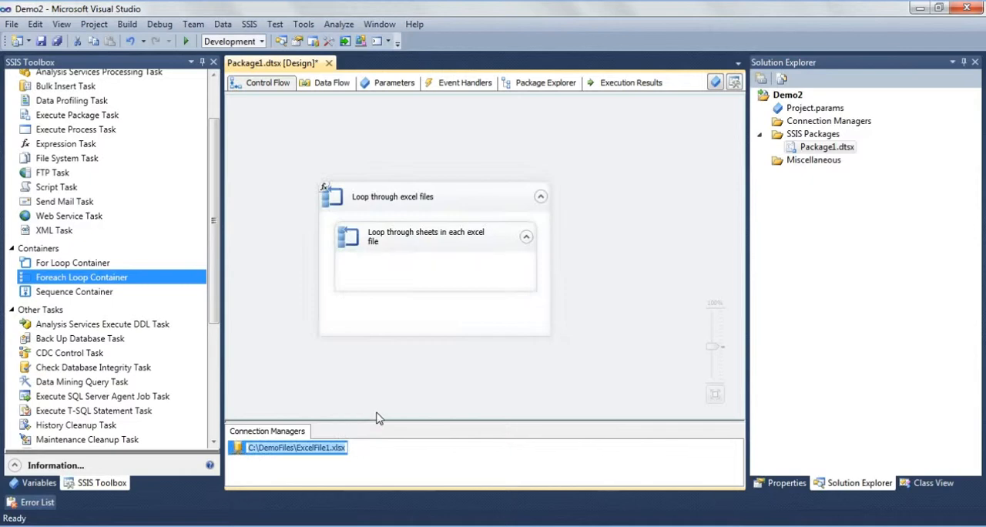
type("E")
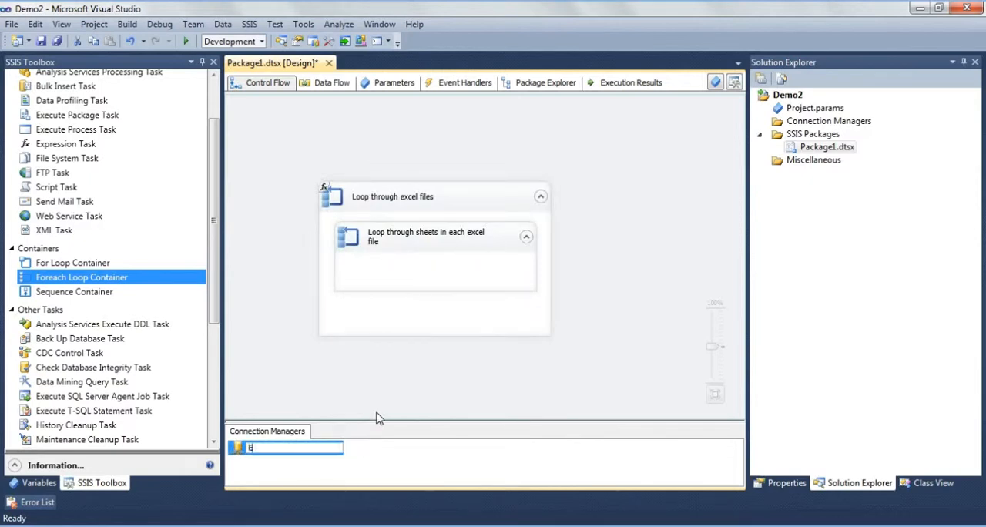
type("xcelFileConnection")
key("Return")
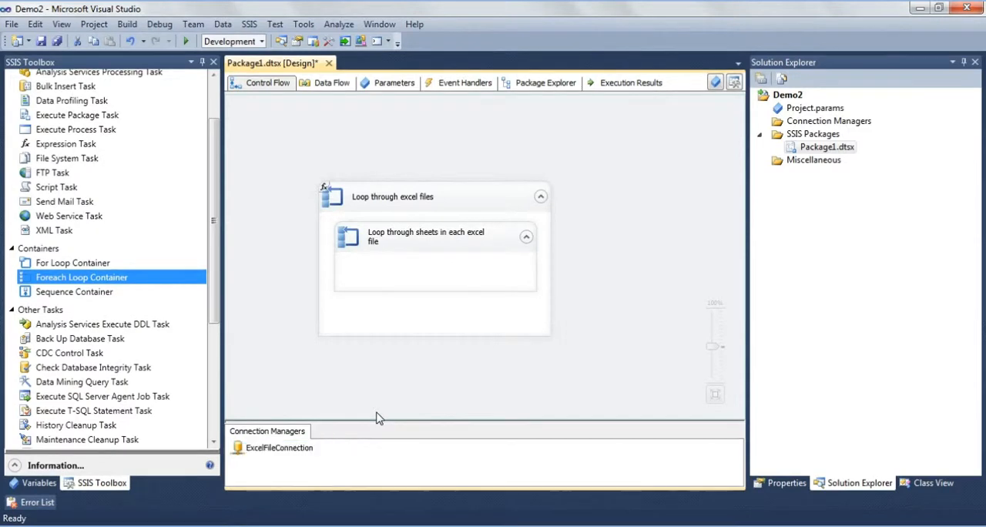
- Set the sheet loop's enumerator connection to ExcelFileConnection and save the loop
double_click(378, 254)
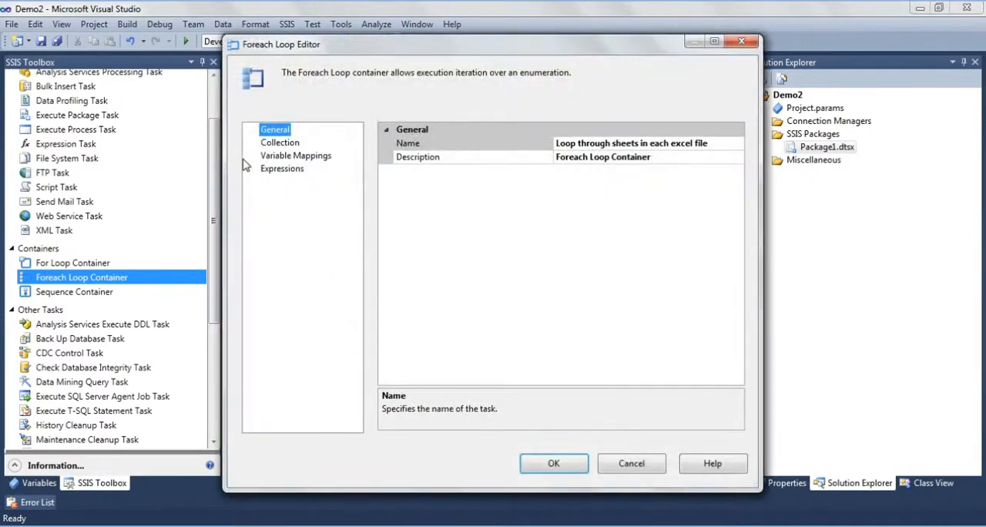
left_click(282, 143)
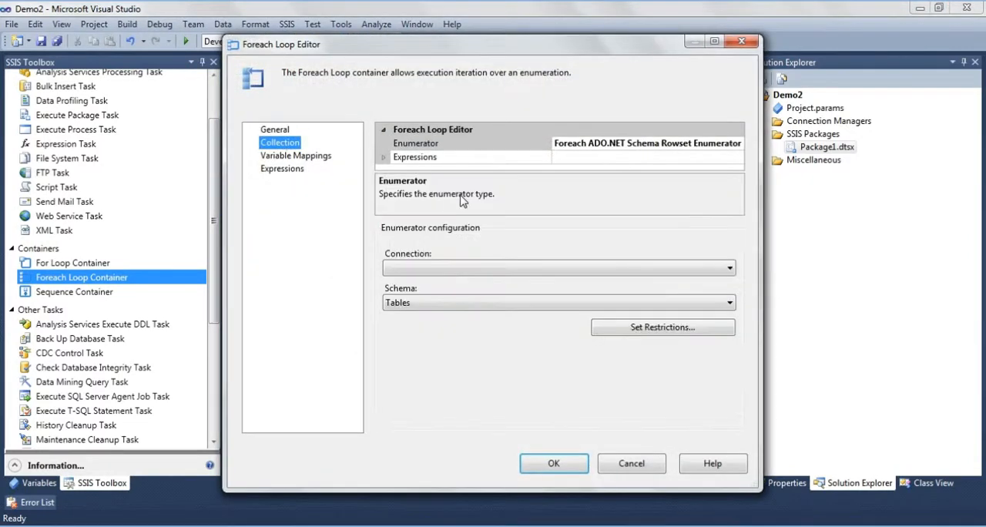
left_click(500, 270)
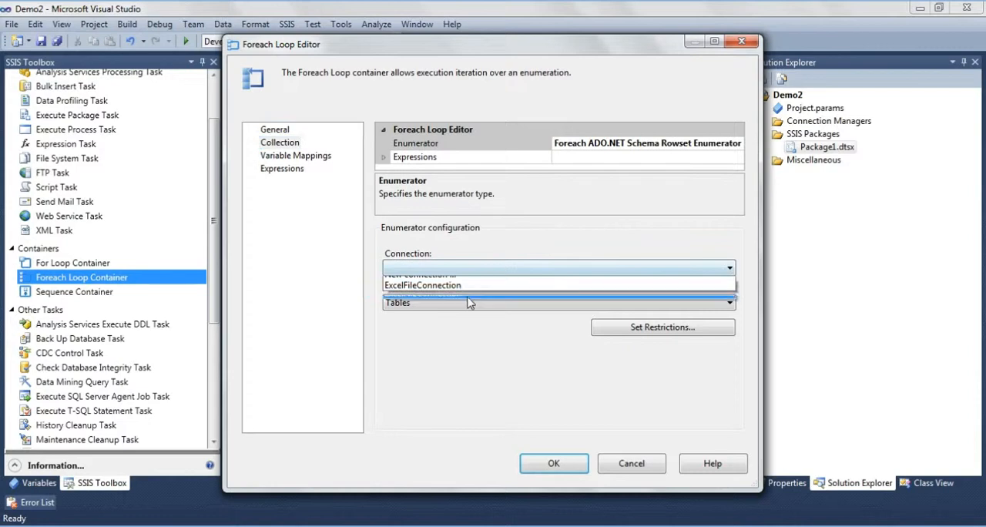
left_click(502, 285)
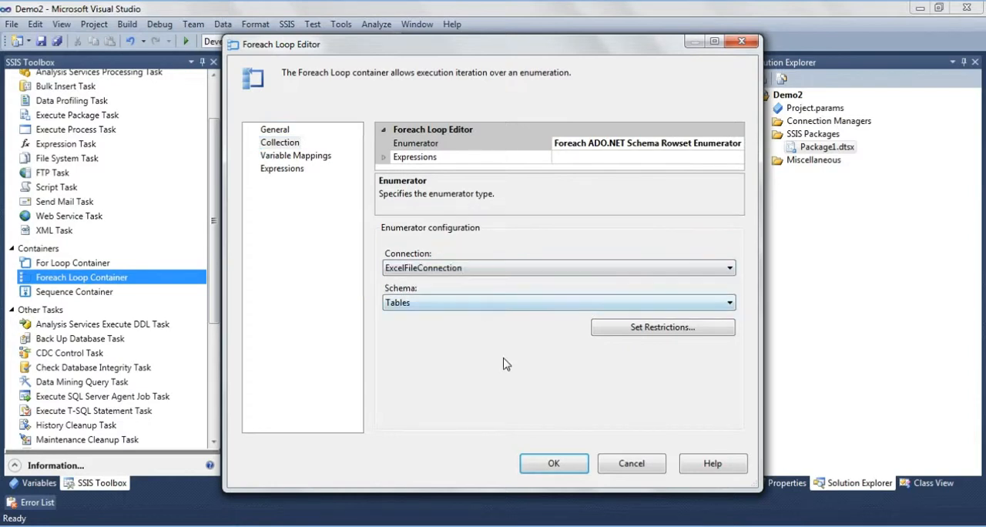
left_click(560, 468)
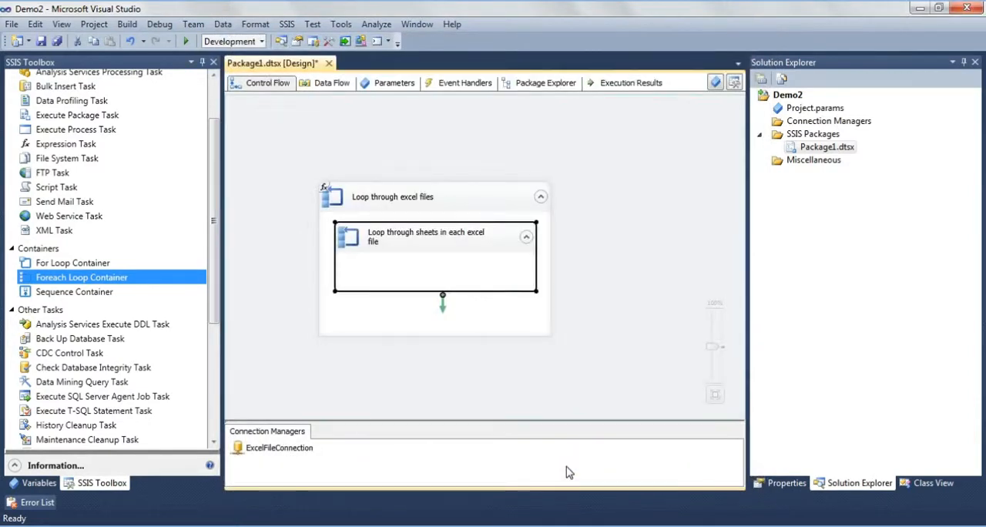
- Add a property expression for ConnectionString on ExcelFileConnection and open its expression builder
left_click(279, 450)
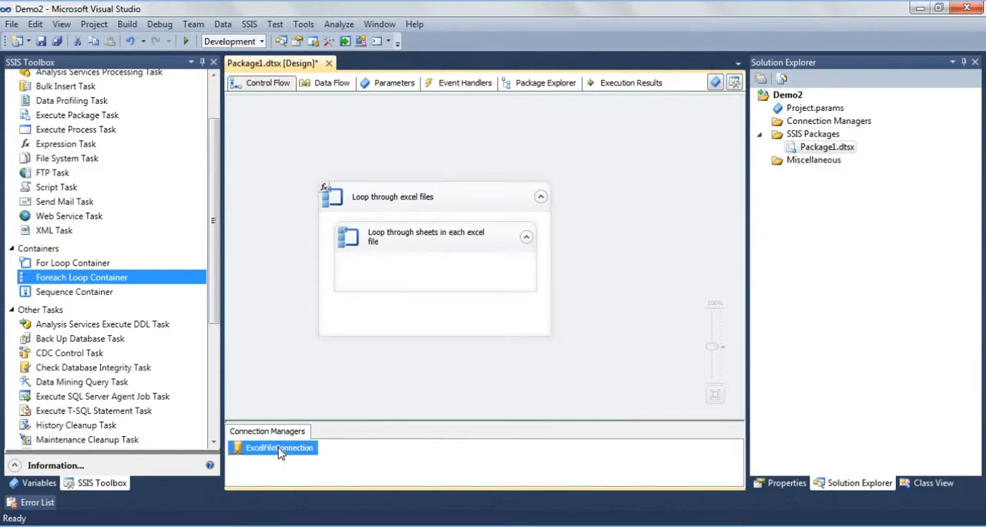
right_click(280, 452)
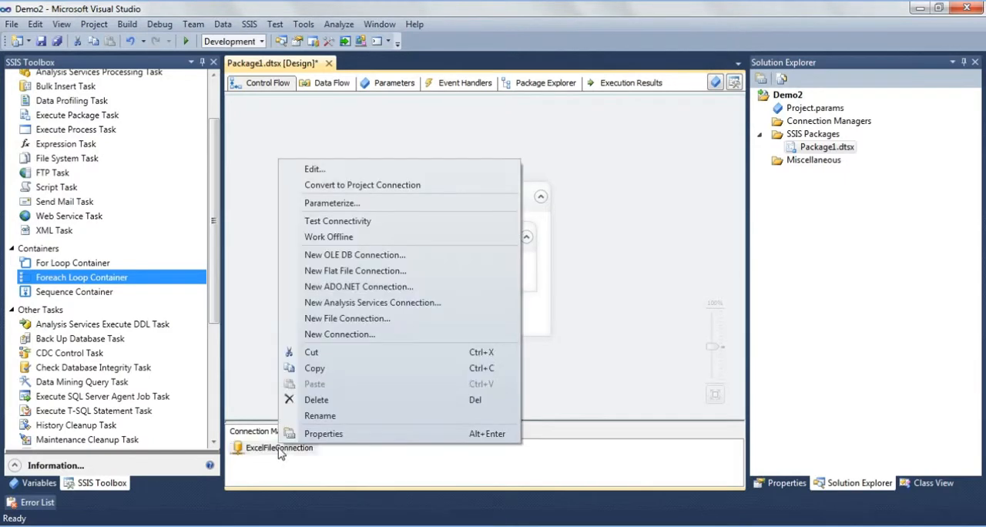
left_click(323, 434)
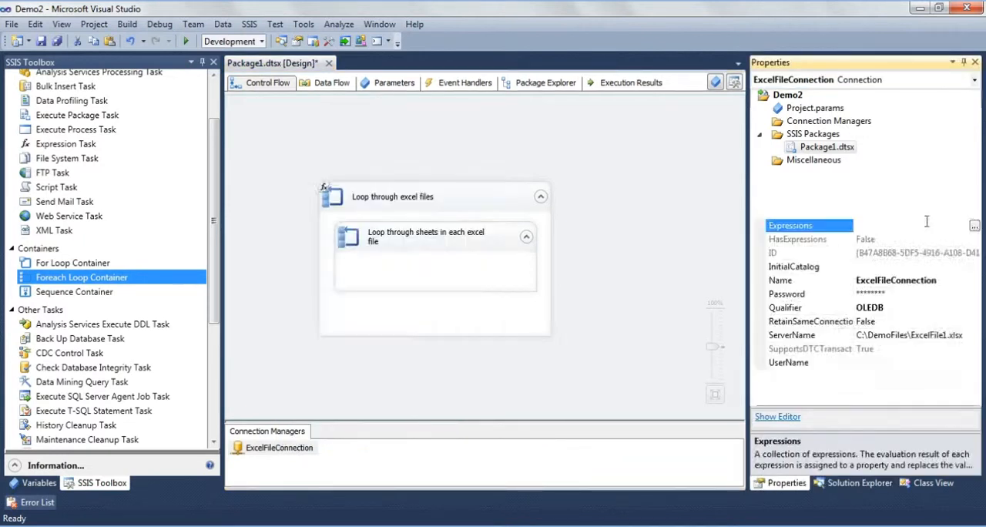
left_click(973, 225)
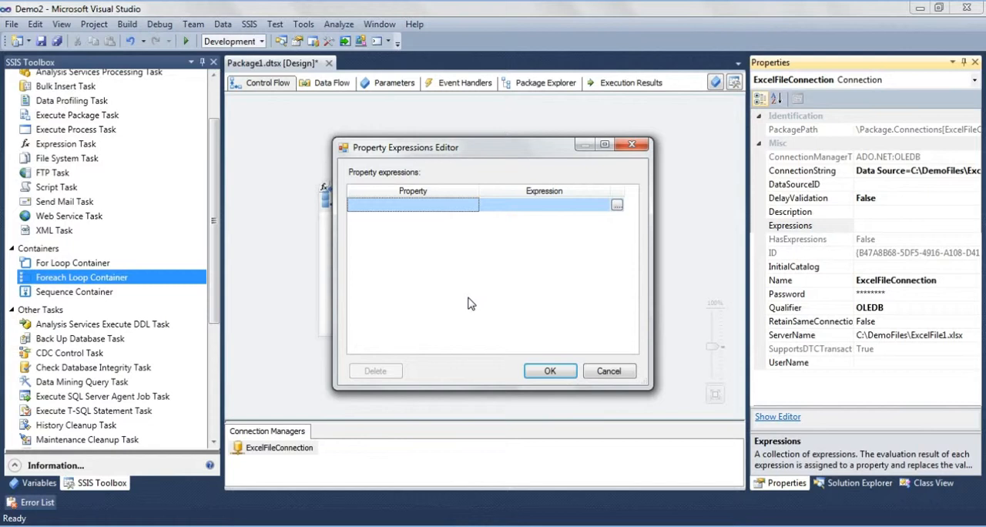
left_click(470, 205)
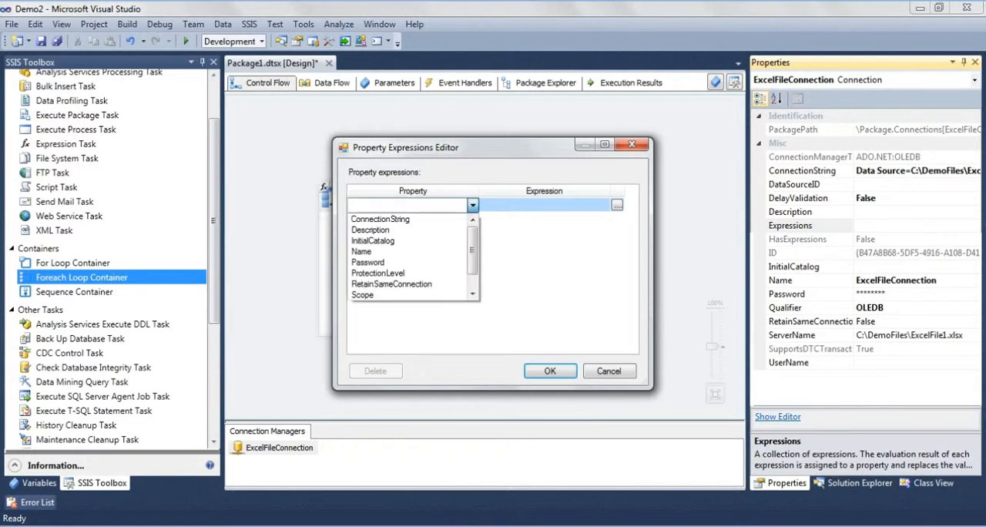
left_click(391, 220)
left_click(617, 204)
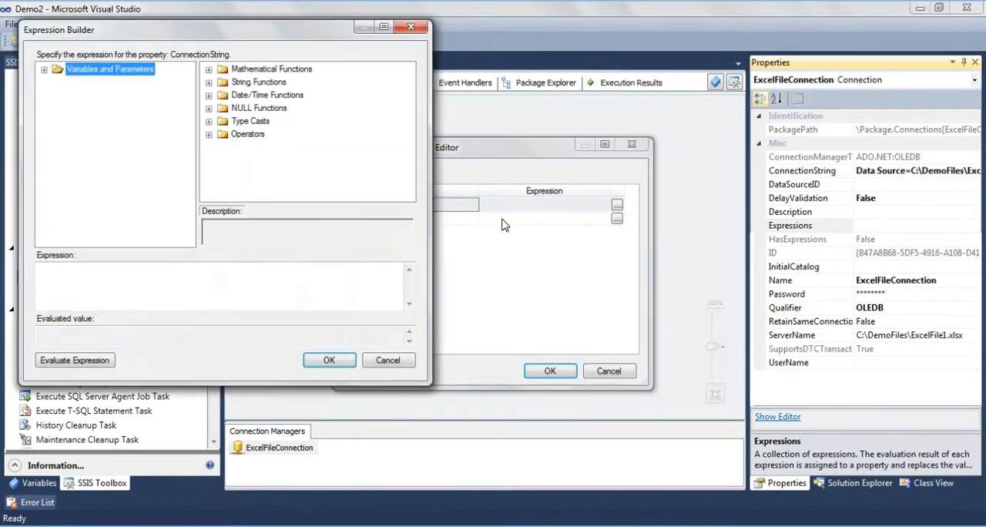
- Copy the "Data Source=" connection string expression from the query in SQL Server Management Studio and return to the Demo2 project in Visual Studio
key("alt+Tab")
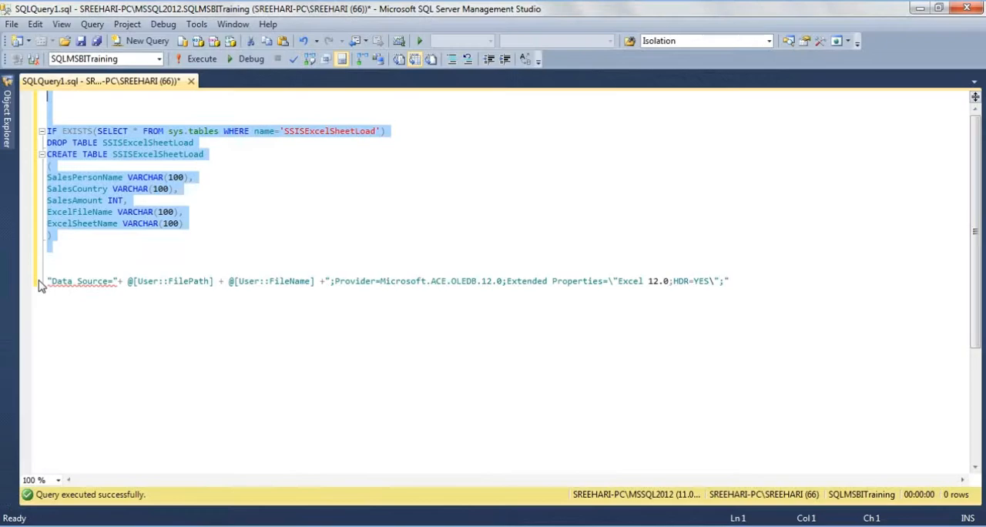
left_click_drag(48, 282, 747, 278)
key("ctrl+c")
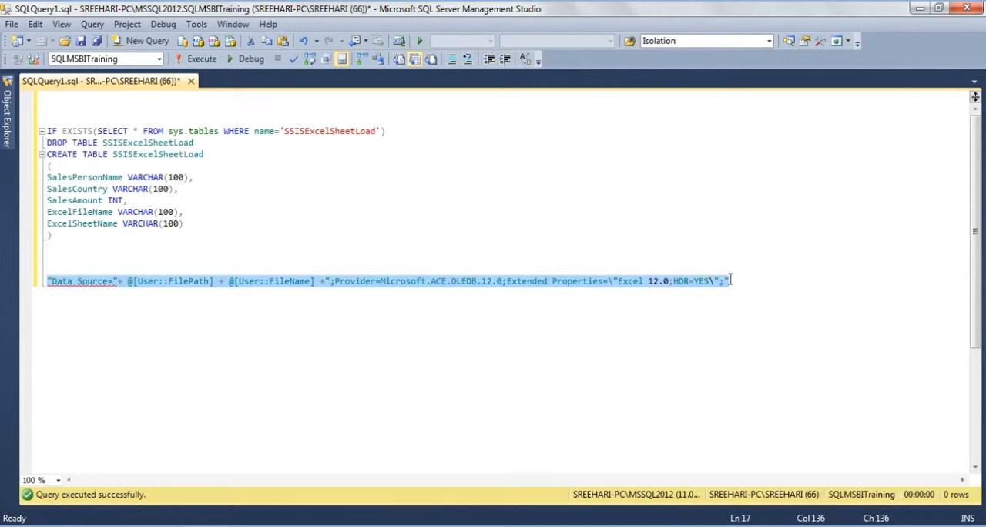
right_click(697, 280)
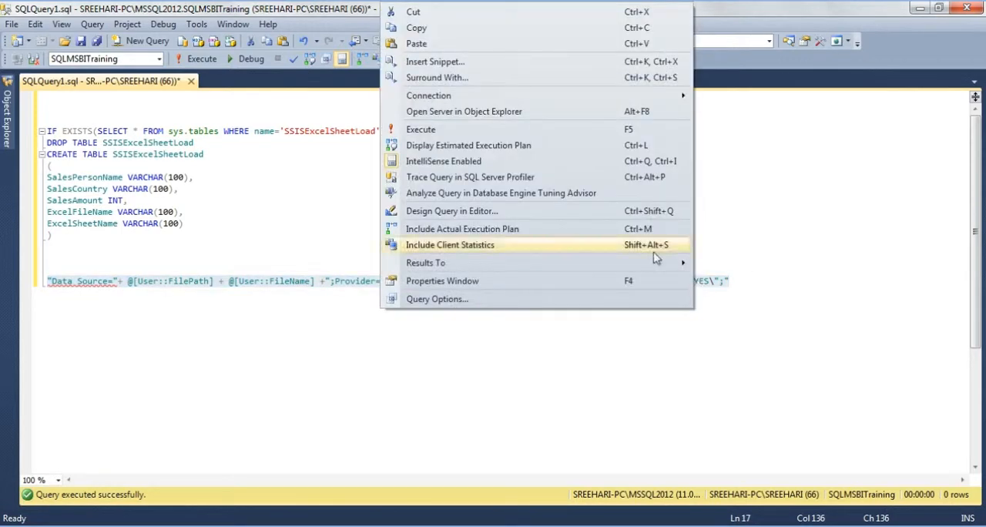
left_click(445, 33)
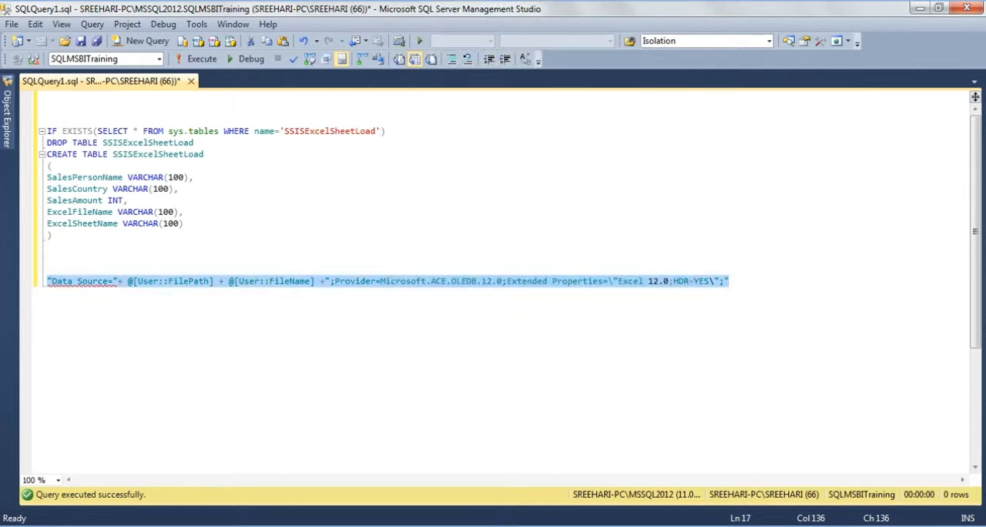
mouse_move(333, 526)
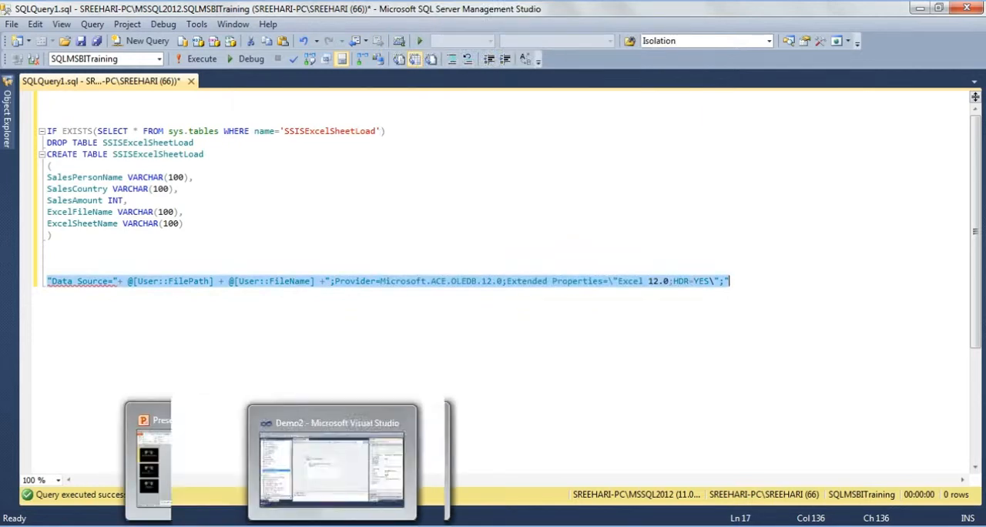
left_click(332, 526)
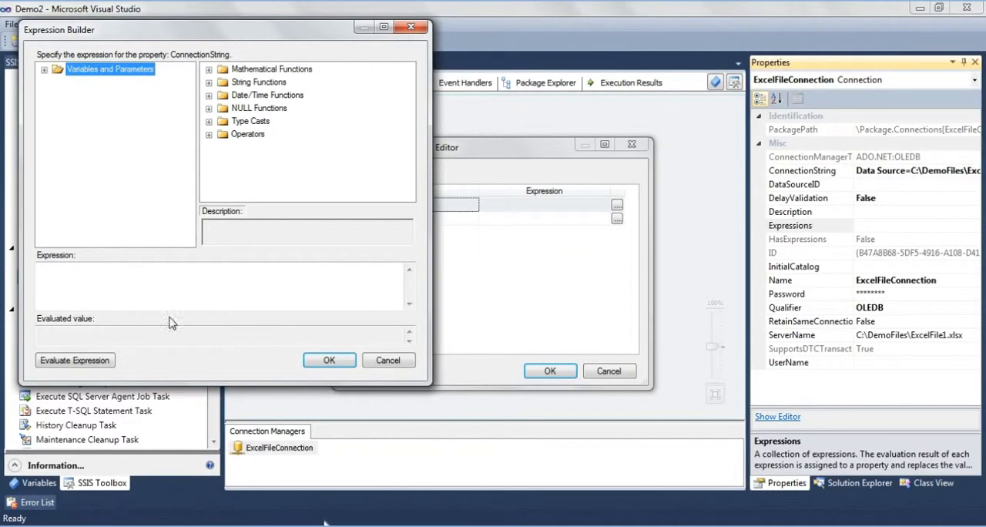
- Paste the copied Data Source expression, built from User::FilePath and User::FileName, as the ConnectionString expression, evaluate it and save it
left_click(148, 290)
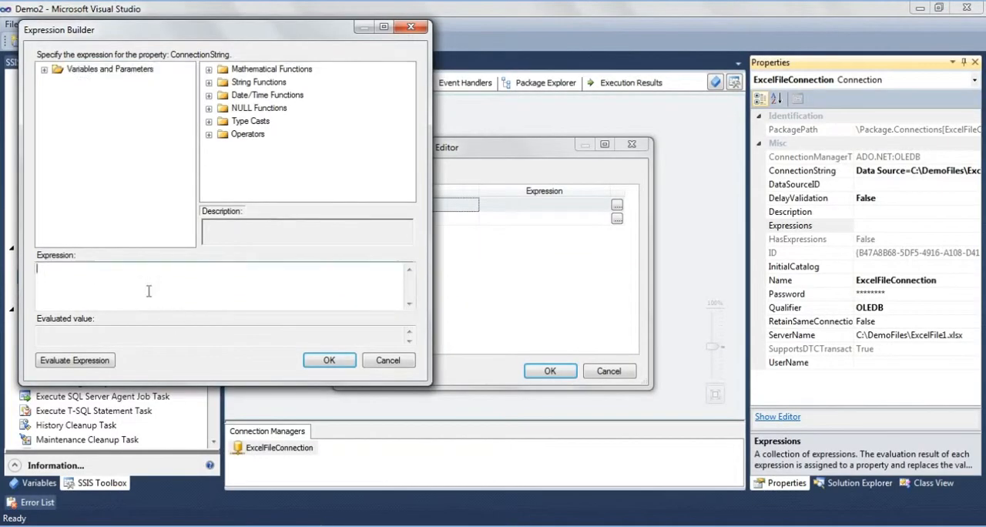
key("ctrl+v")
left_click(74, 359)
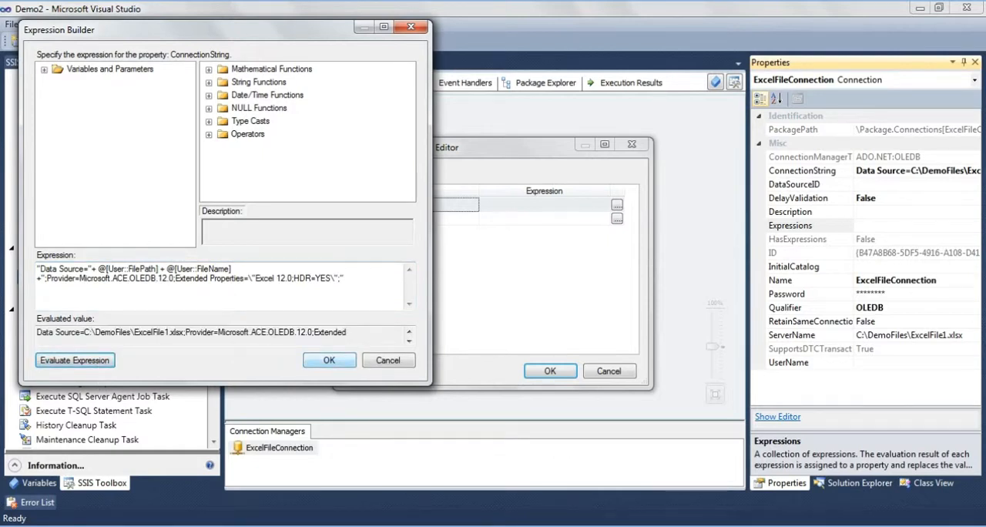
left_click(324, 361)
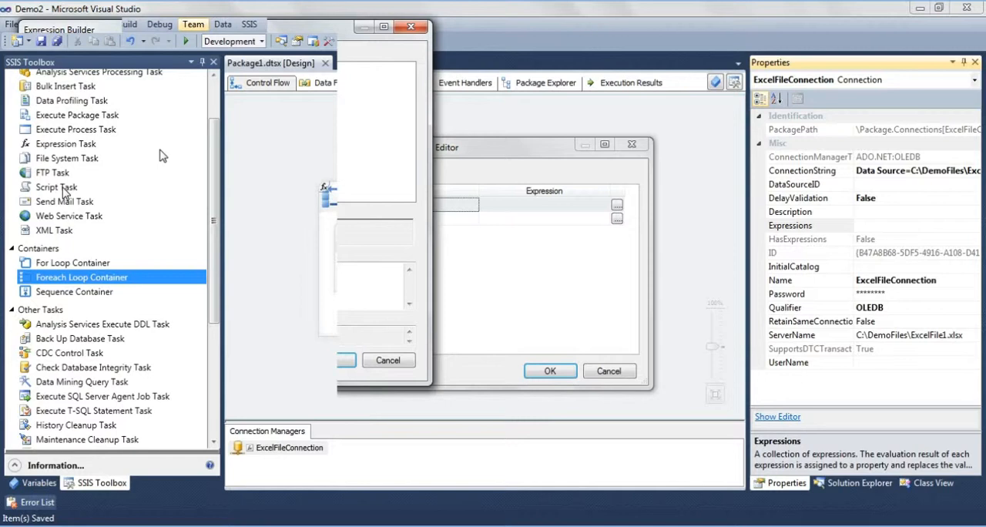
- Add a Script Task inside the "Loop through sheets in each excel file" container and open it for editing
left_click_drag(61, 189, 454, 279)
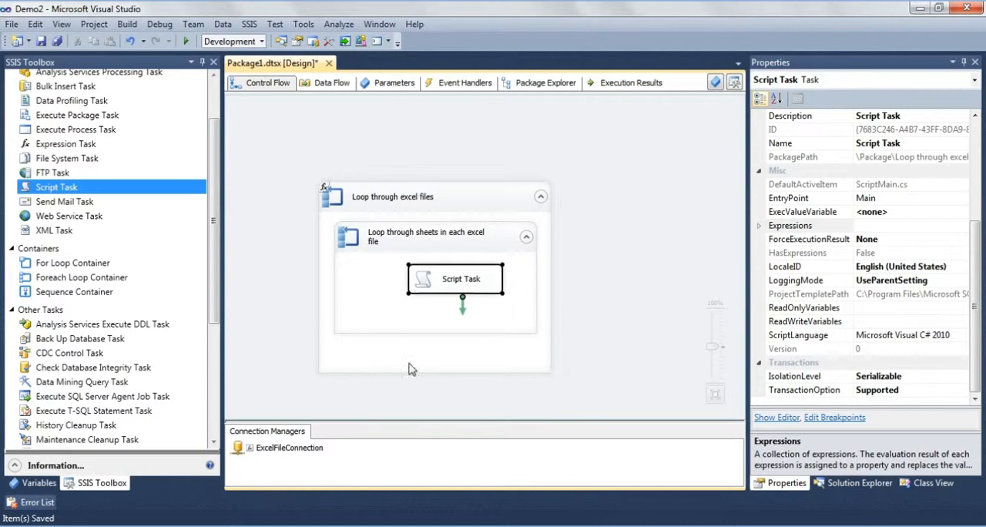
left_click(566, 306)
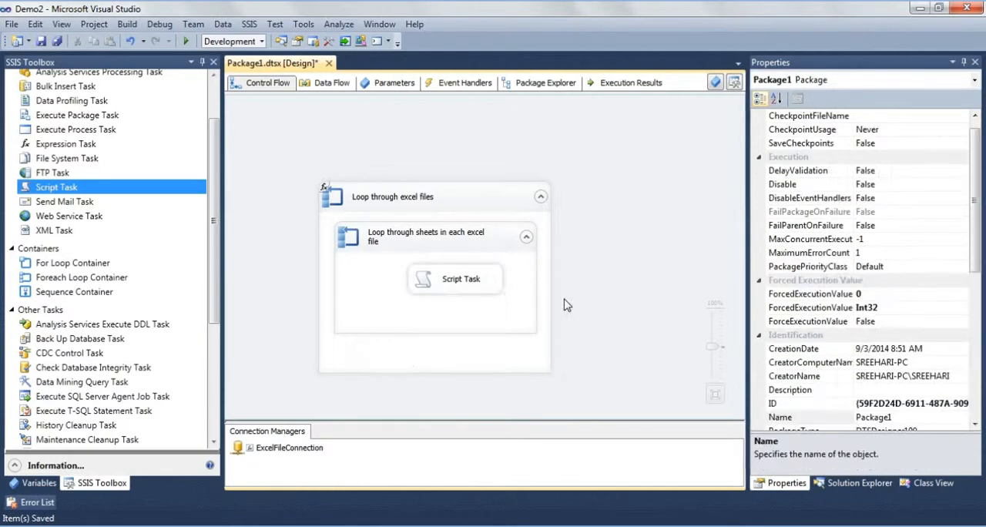
double_click(482, 282)
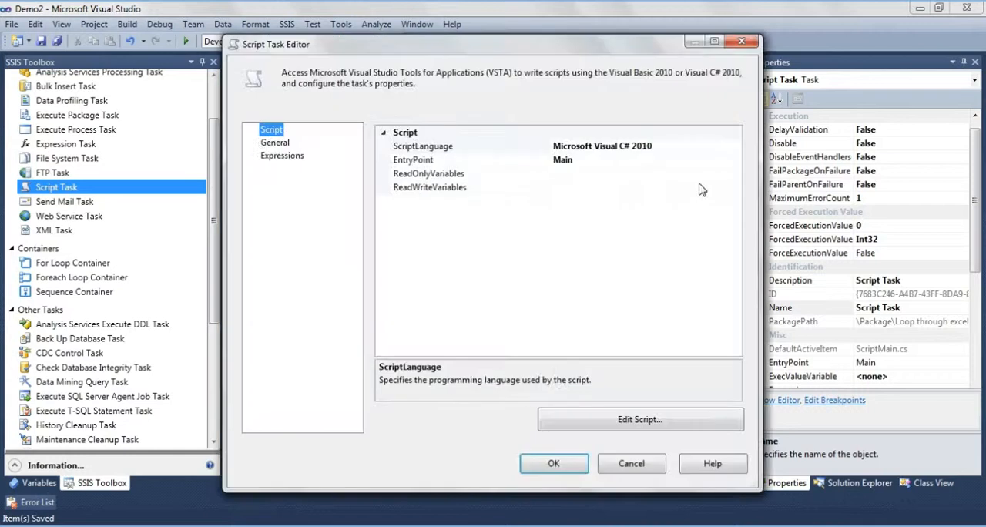
- Set the Script Task's ReadWriteVariables to User::FileName and User::SheetName
left_click(734, 186)
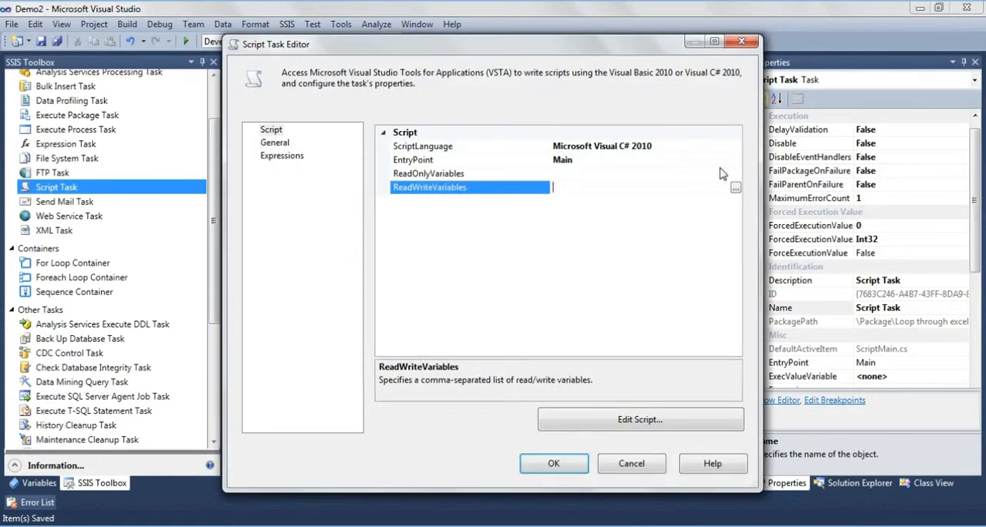
left_click(737, 187)
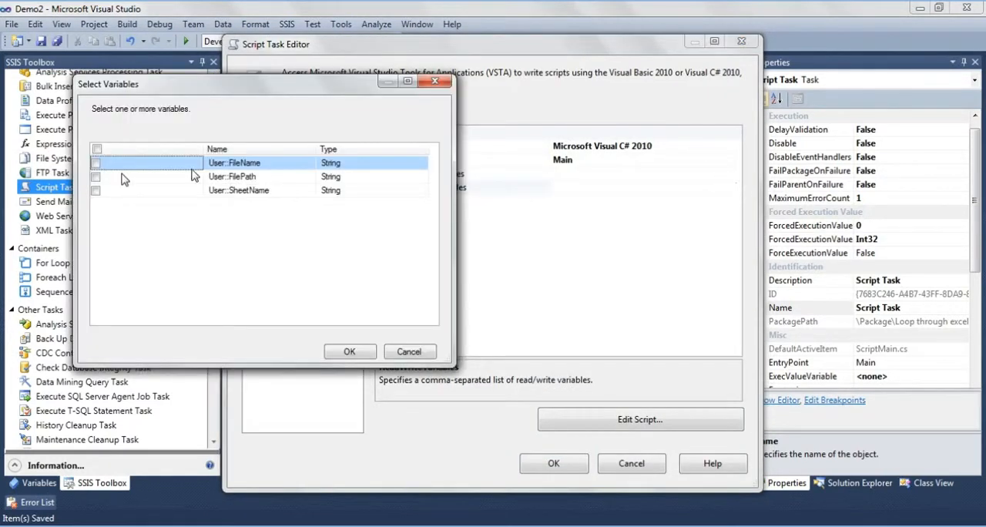
left_click(96, 176)
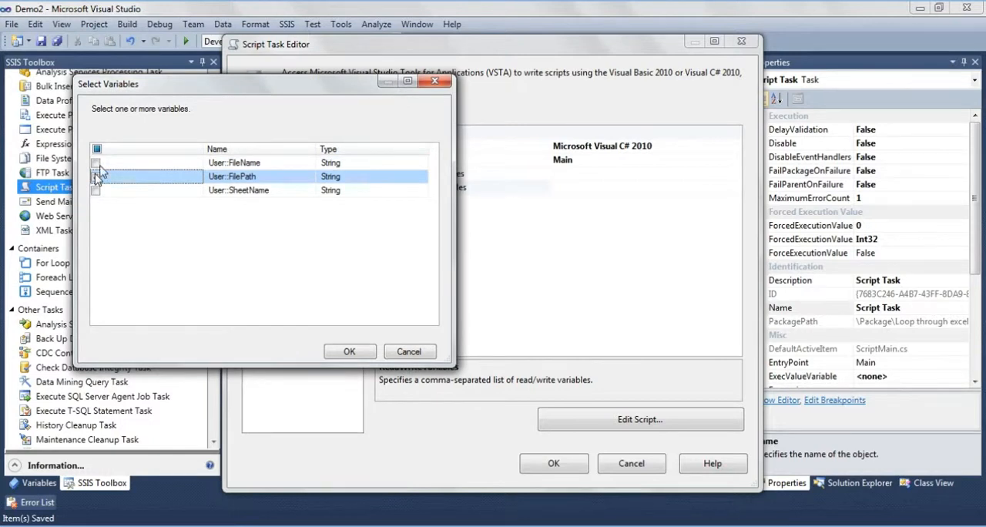
left_click(95, 164)
left_click(96, 177)
left_click(96, 190)
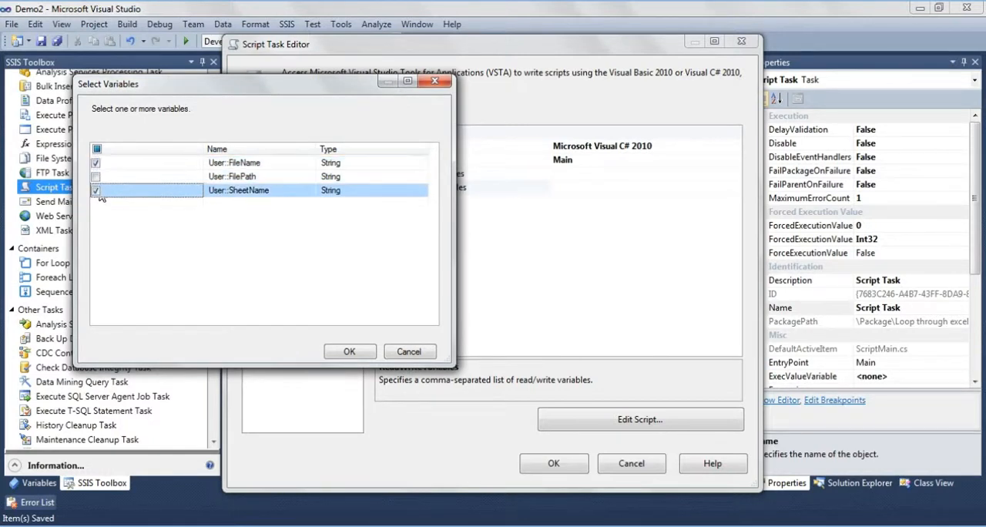
left_click(349, 351)
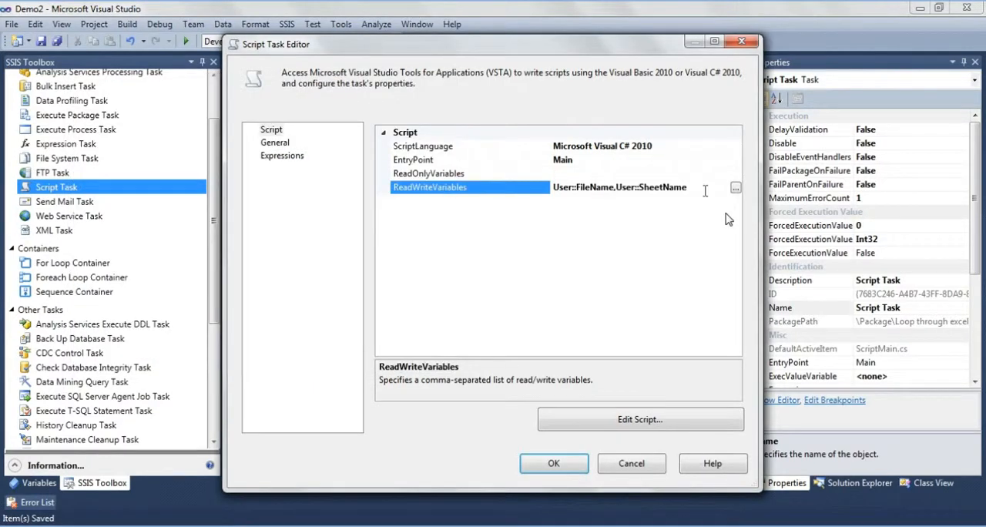
left_click(704, 191)
key("ctrl+c")
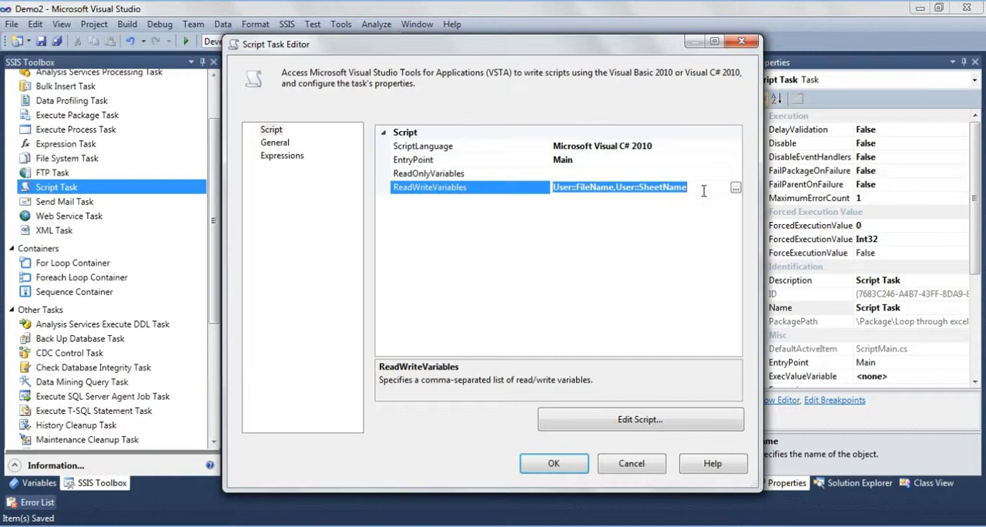
- Open the Script Task's code and add a MessageBox.Show(); statement below the Dts.TaskResult line in Main()
left_click(614, 425)
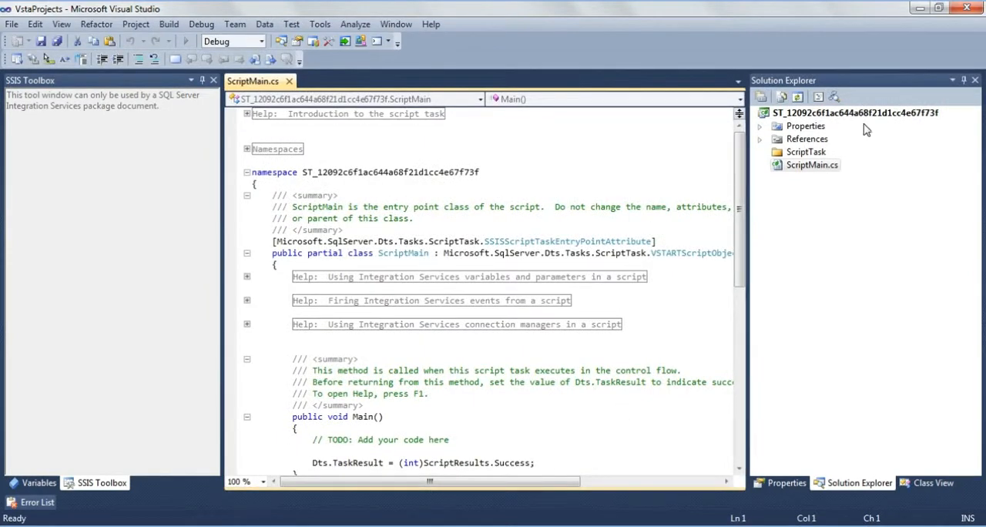
scroll(593, 249, "up", 1)
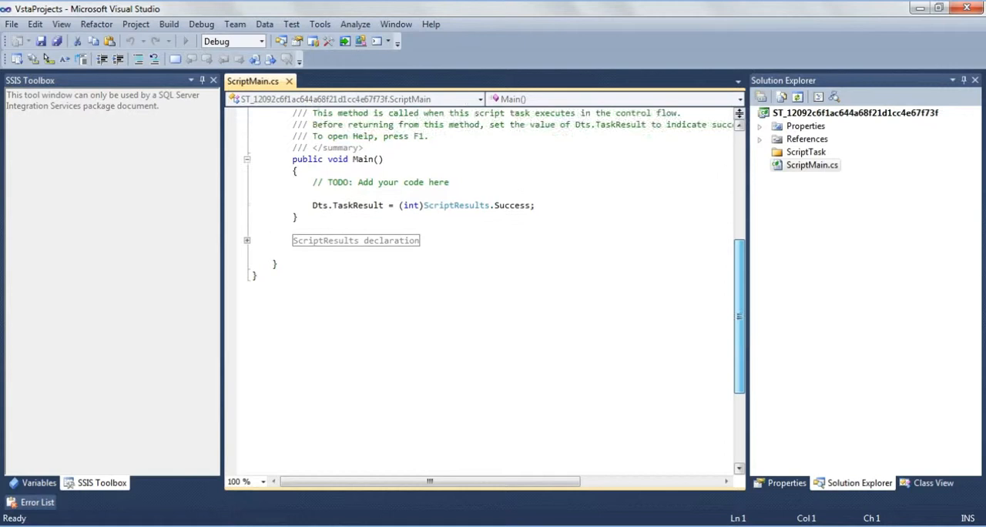
left_click(551, 209)
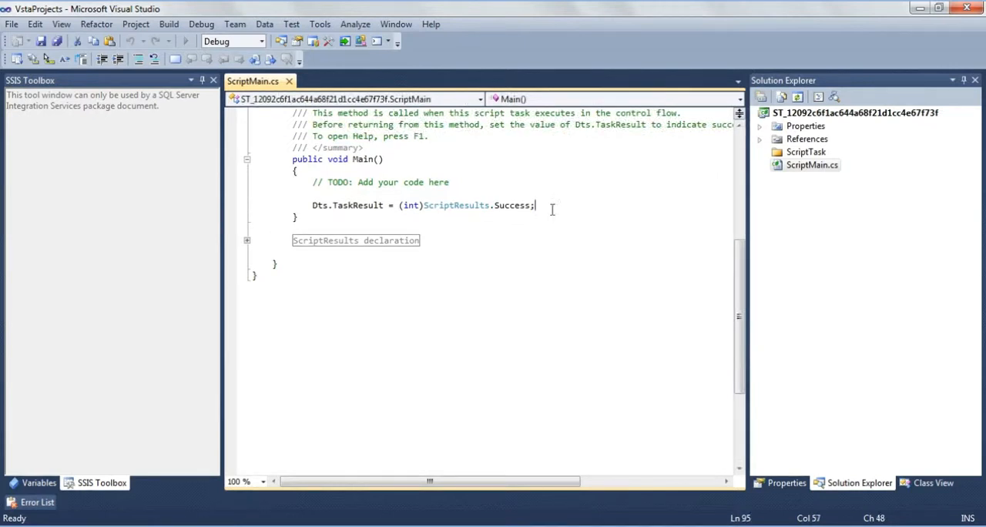
key("Return")
key("Return")
type("mess")
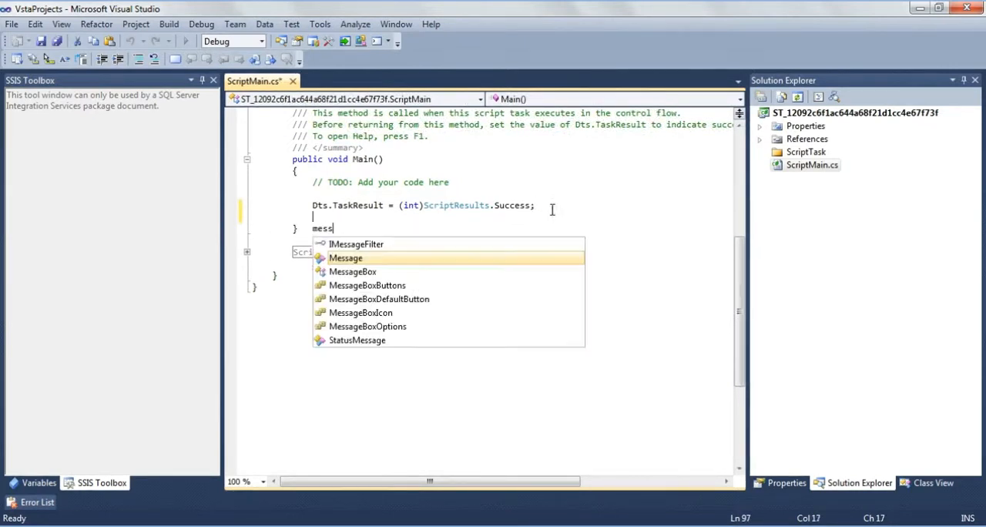
key("Down")
key("Tab")
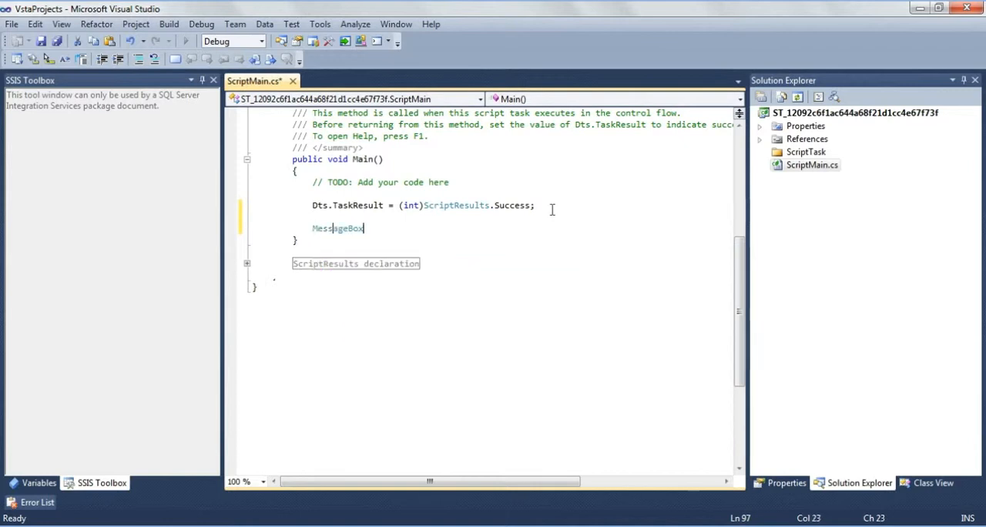
type(".show")
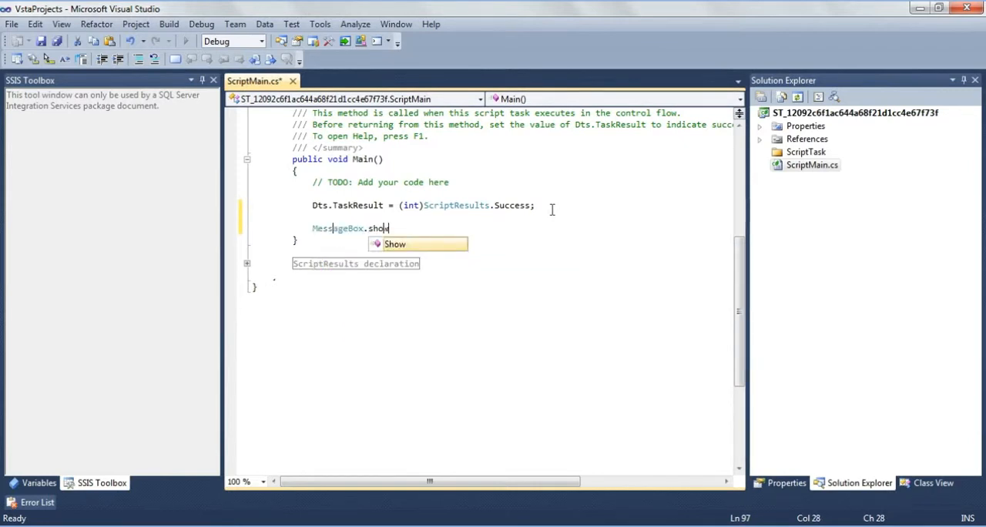
type("();")
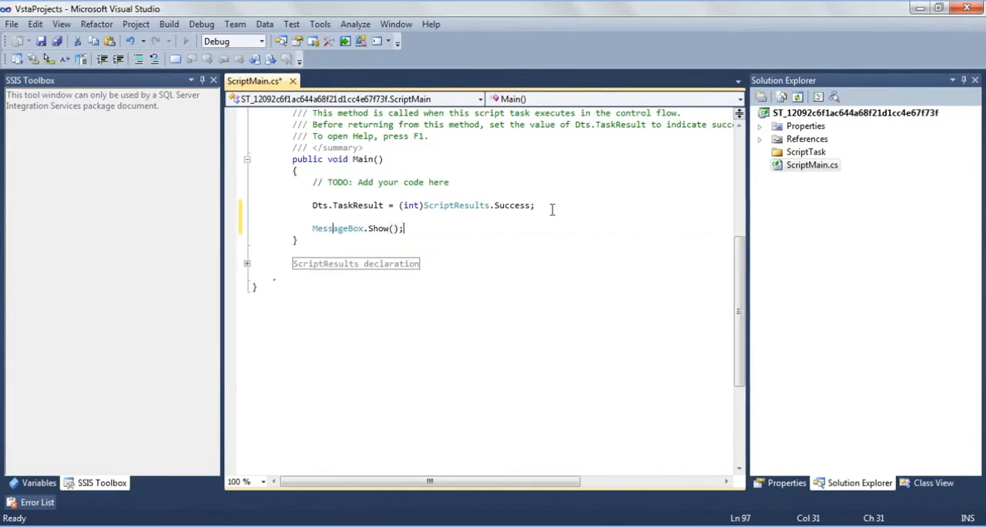
- Pass Dts.Variables[].Value.ToString() as the argument of MessageBox.Show, leaving the variable index empty
key("Left")
key("Left")
type("Dts.")
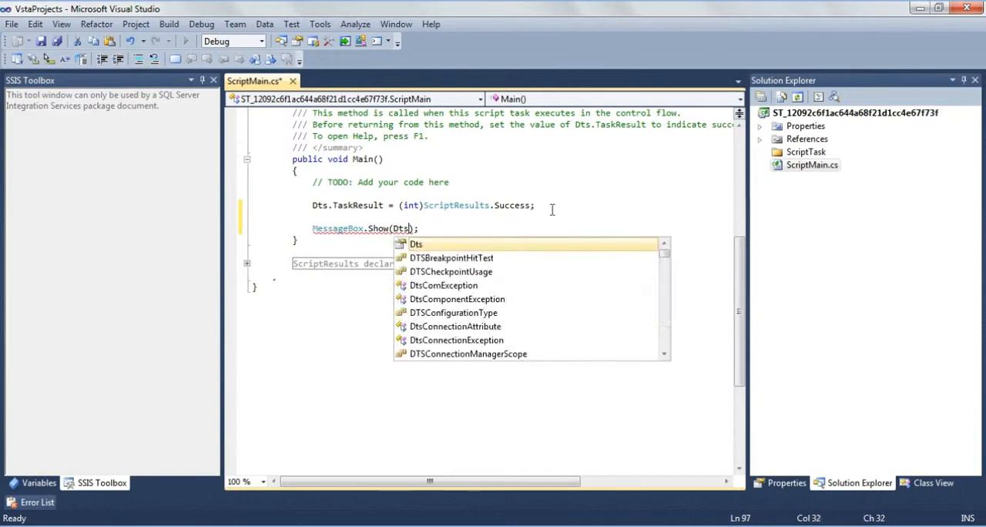
type("vari")
key("Down")
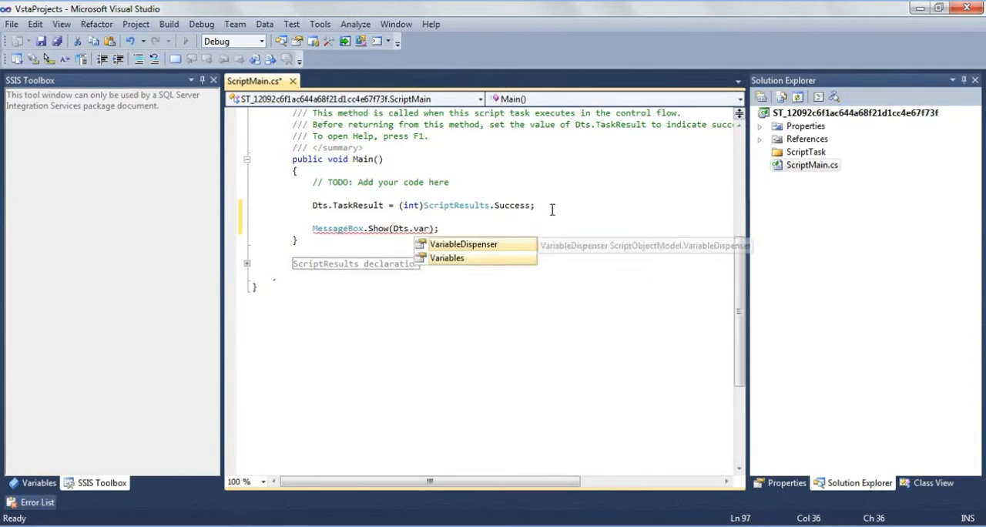
key("Tab")
type("[]")
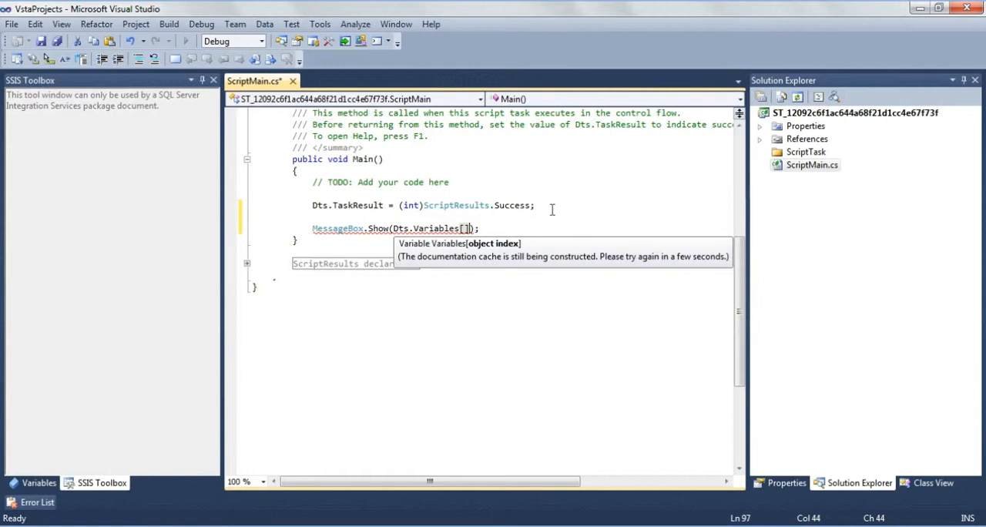
type(".val")
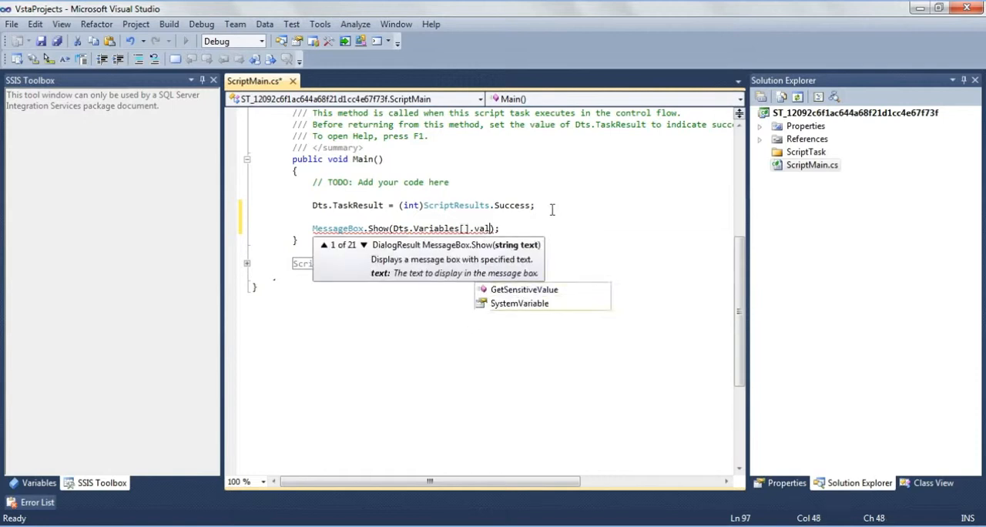
key("Tab")
type(".to")
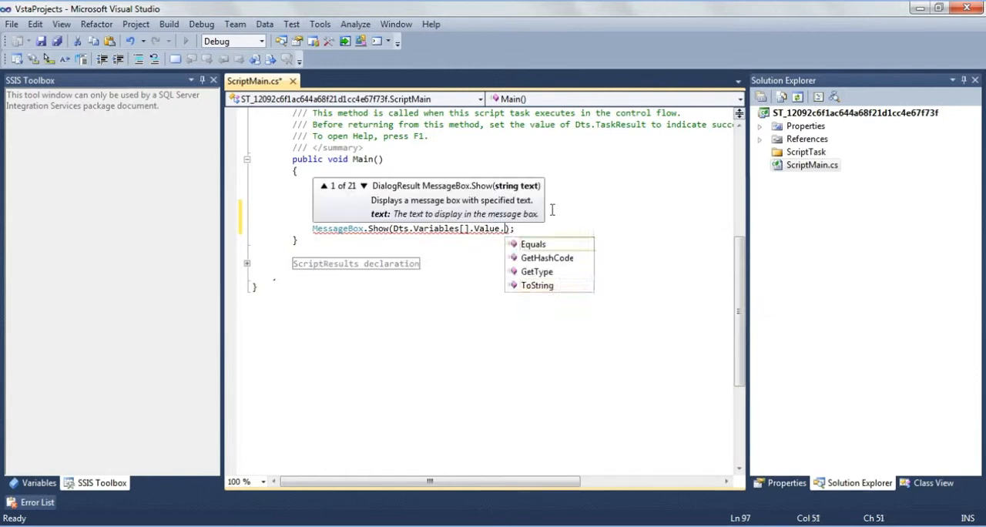
type("(")
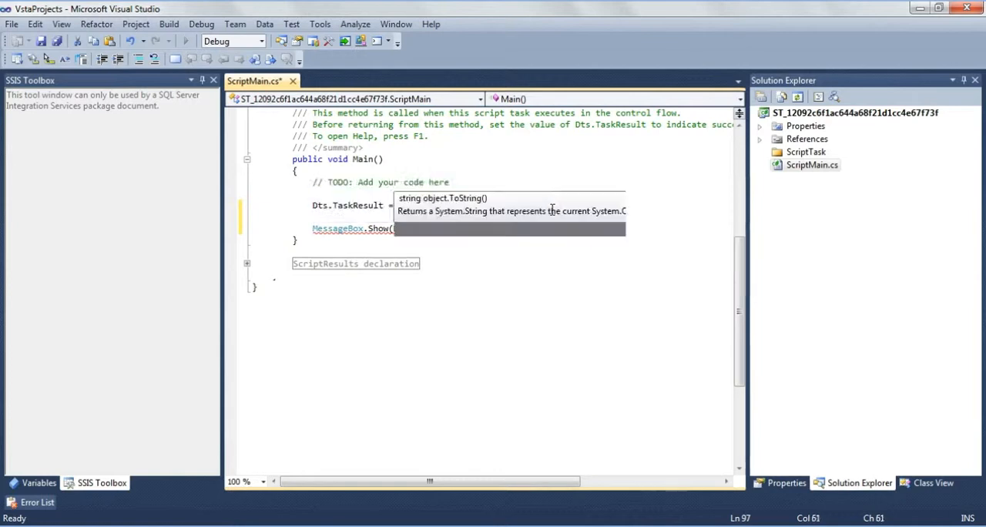
- Fill the empty Dts.Variables index in the MessageBox.Show call with "User::FileName"
key("Left")
key("Left")
key("Left")
key("Left")
key("Left")
key("Left")
key("Left")
key("Left")
key("Left")
key("Left")
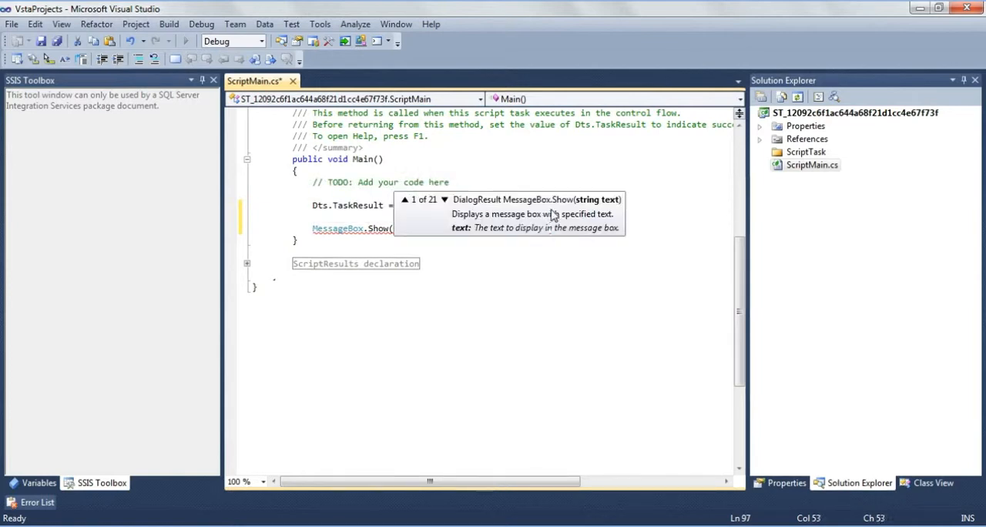
key("Left")
key("Left")
key("Left")
key("Left")
key("Left")
key("Left")
key("Left")
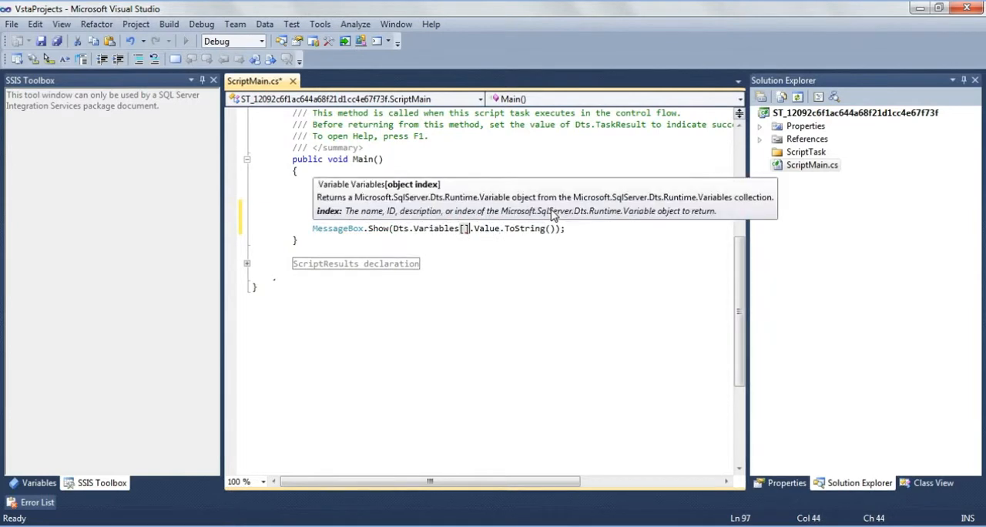
type("\"\"")
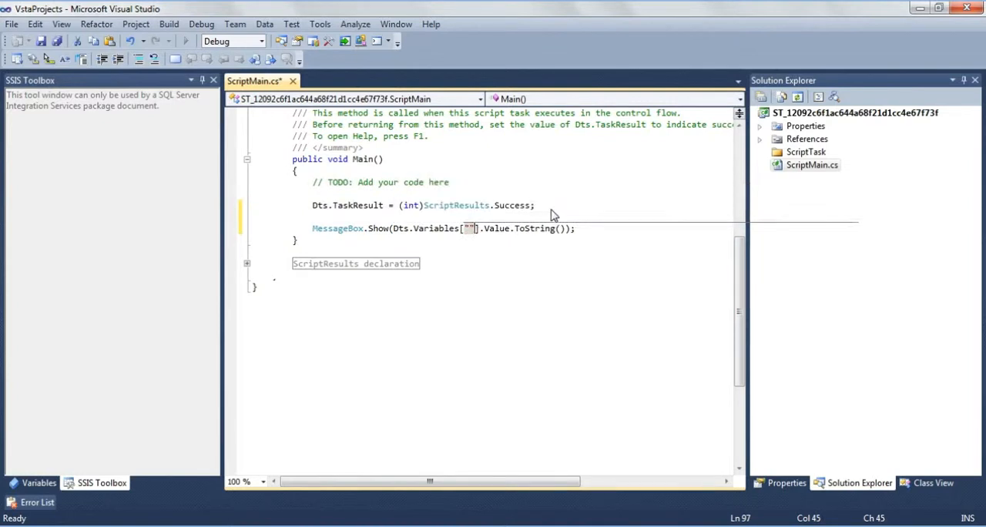
key("Left")
key("ctrl+v")
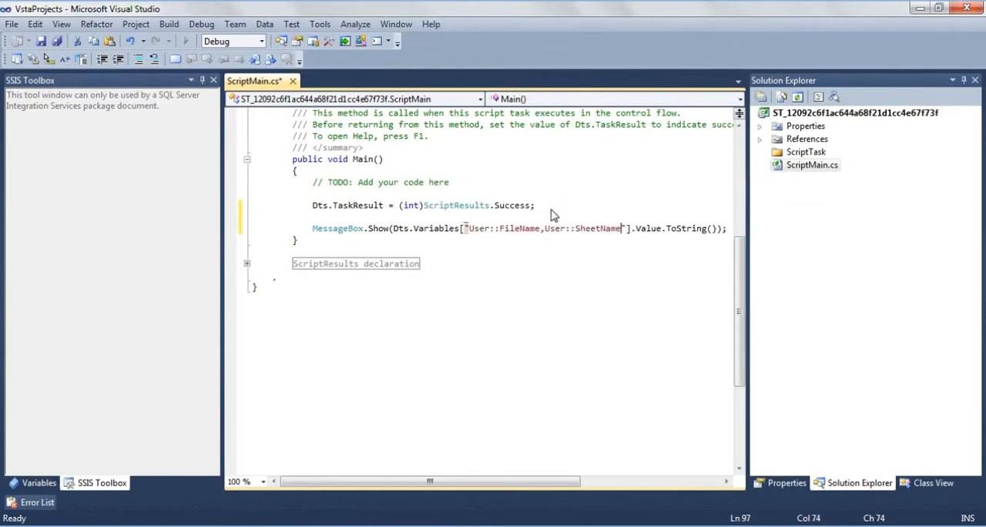
key("shift+Left")
key("shift+Left")
key("shift+Left")
key("shift+Left")
key("shift+Left")
key("shift+Left")
key("shift+Left")
key("shift+Left")
key("shift+Left")
key("shift+Left")
key("shift+Left")
key("shift+Left")
key("shift+Left")
key("shift+Left")
key("shift+Left")
key("shift+Left")
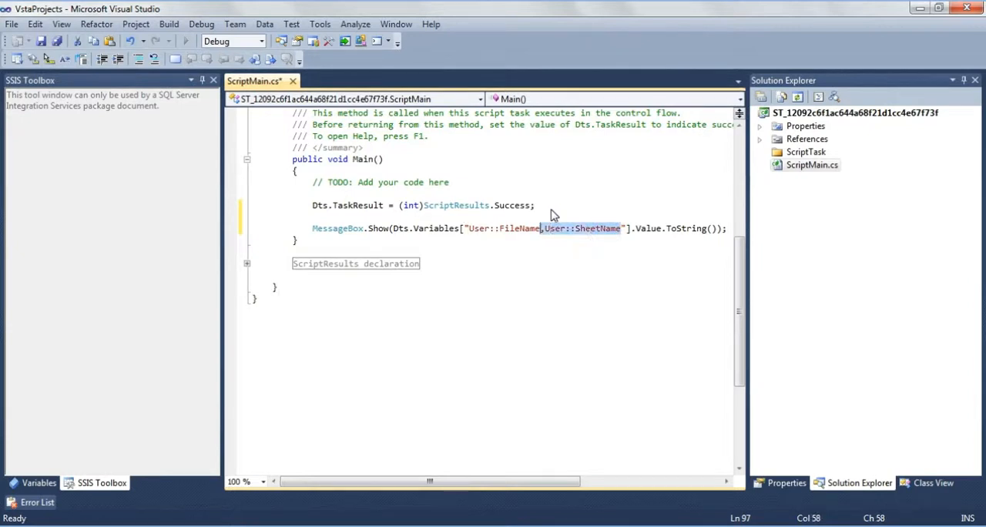
key("Delete")
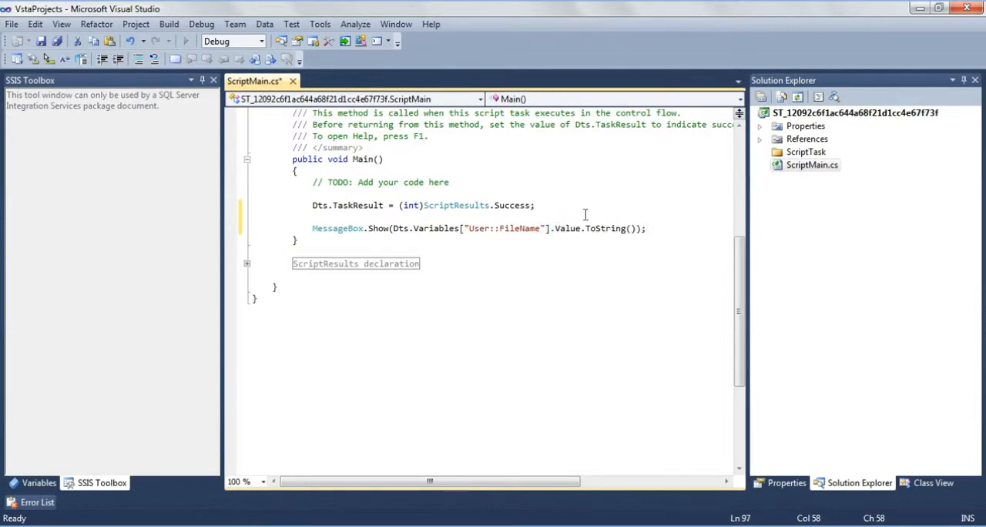
- Append + " " + Dts.Variables[].Value.ToString() to the message text after the FileName value
left_click(636, 228)
type(")+\" \"")
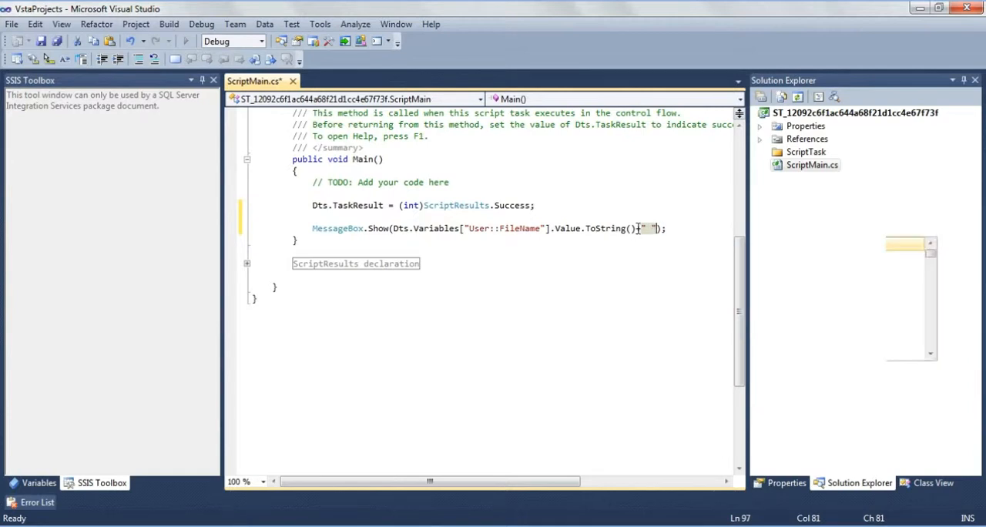
type("+Dts.va")
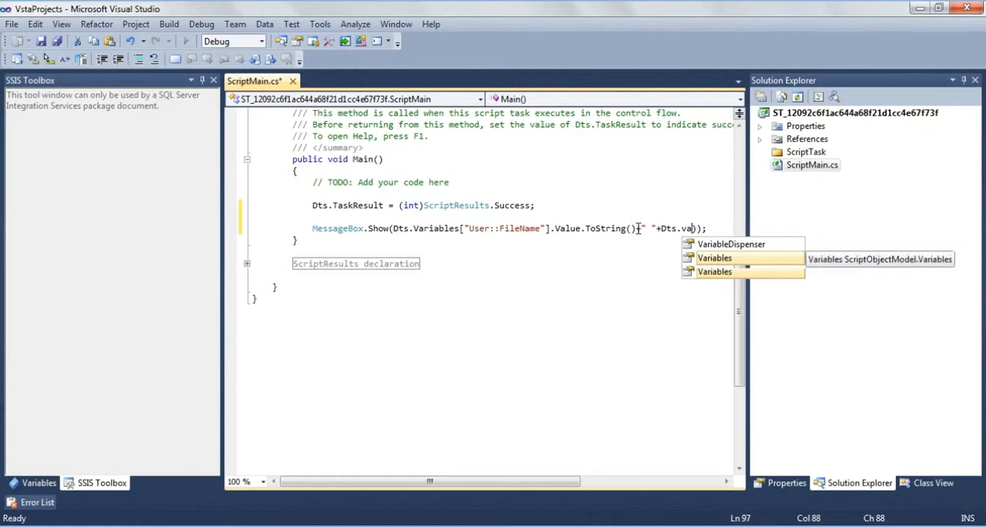
key("Tab")
type("[")
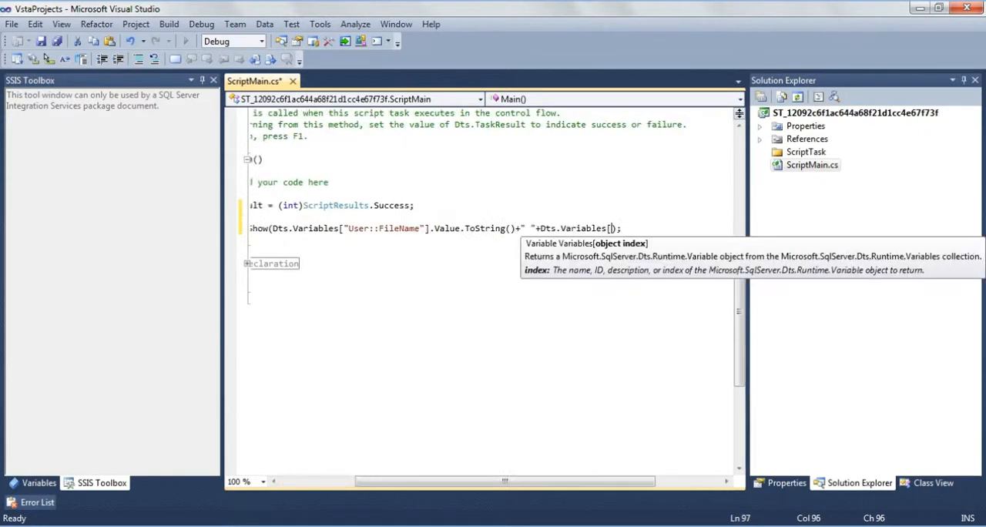
type("].v")
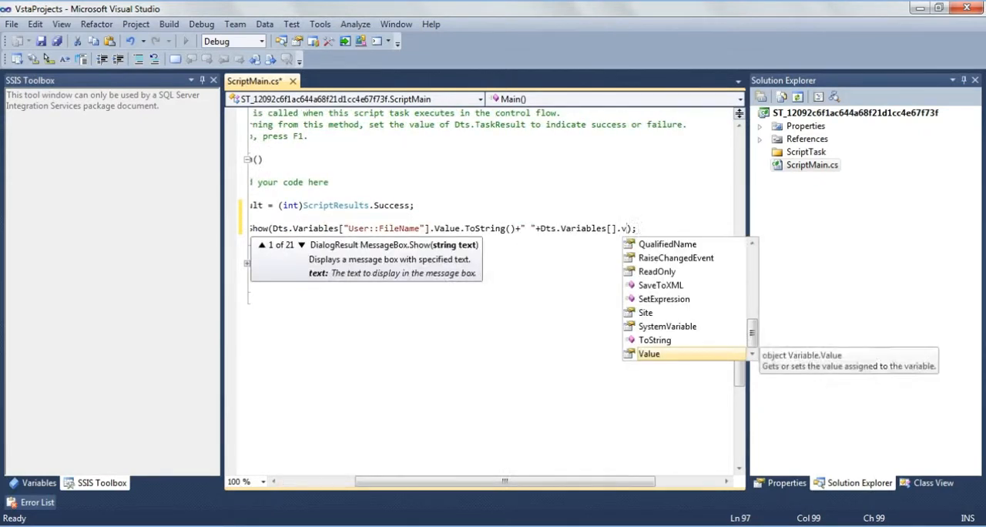
key("Tab")
type(".to")
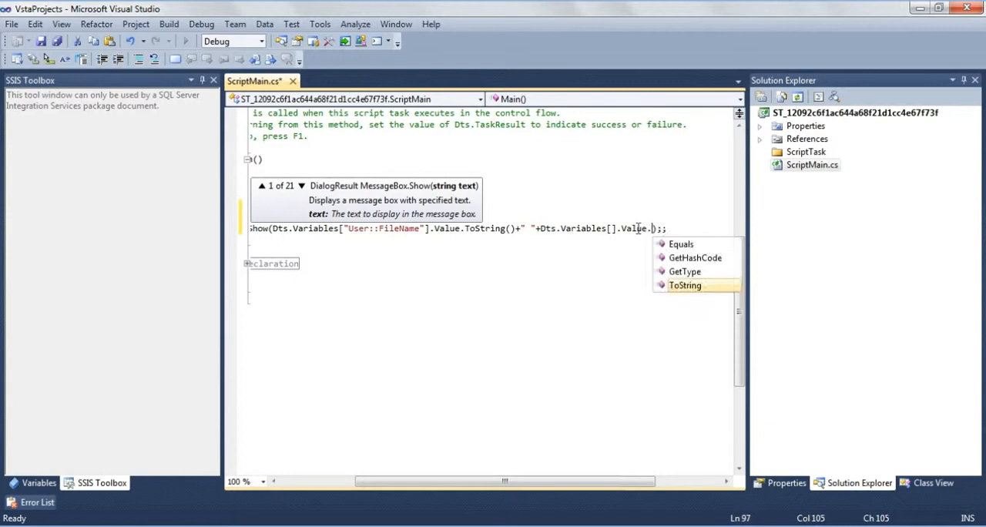
type("()")
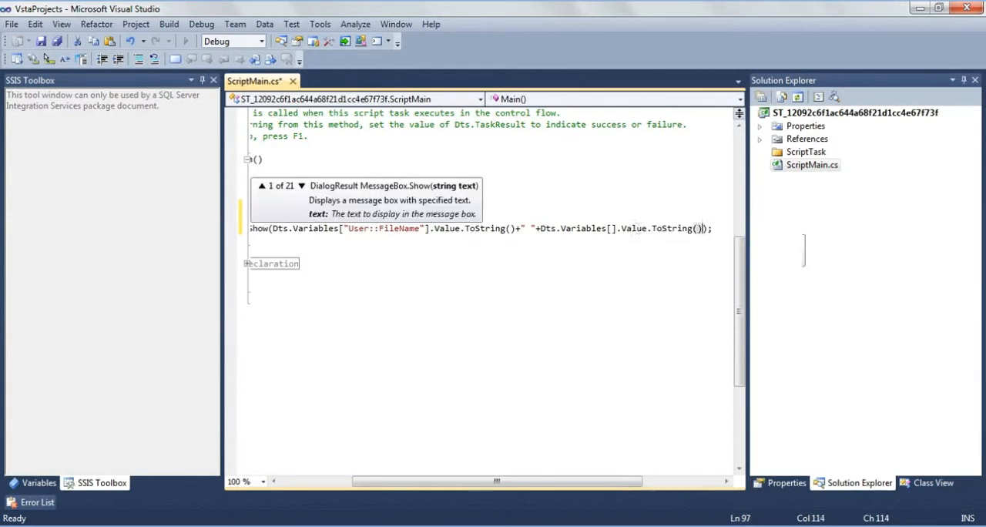
- Set the index of the second Dts.Variables reference to "User::SheetName" and review the whole MessageBox.Show line
left_click(612, 228)
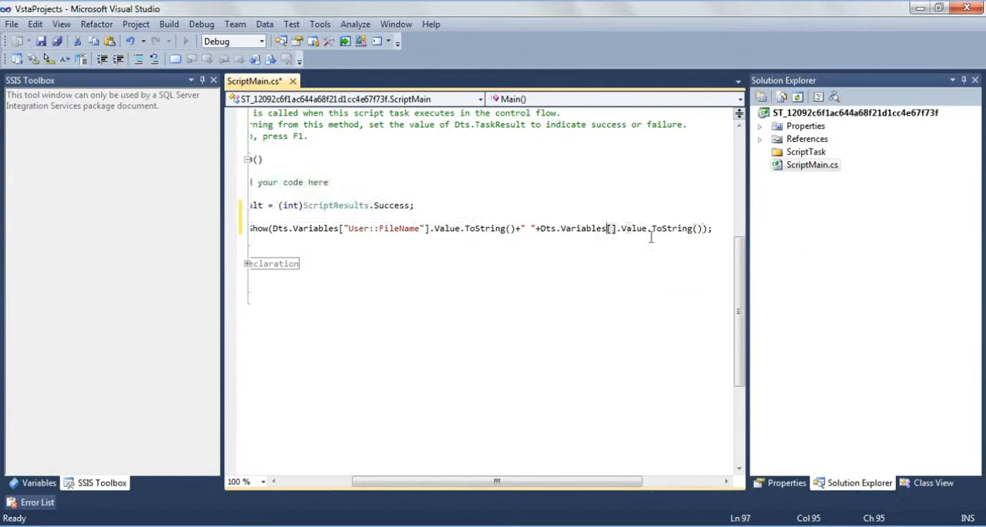
type("\"\"")
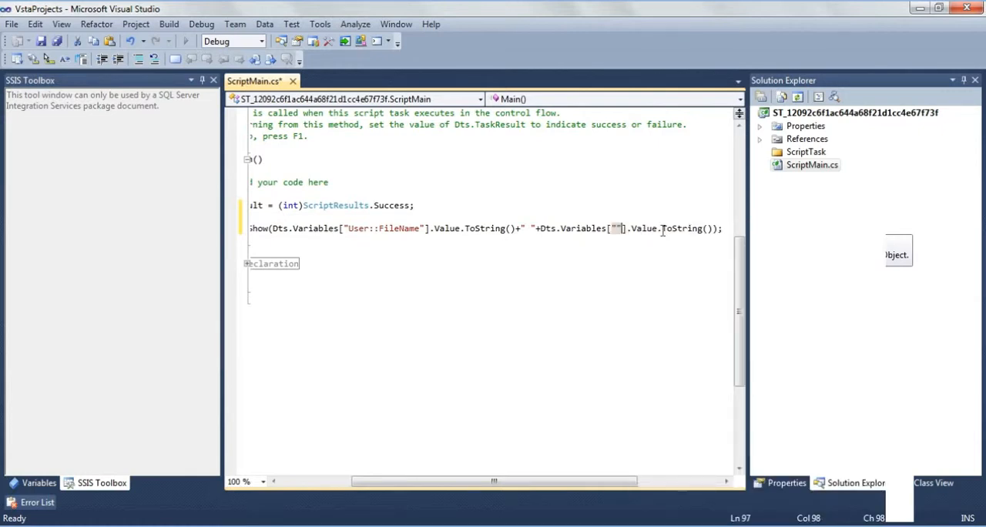
key("Left")
type("User::FileName,User::SheetName")
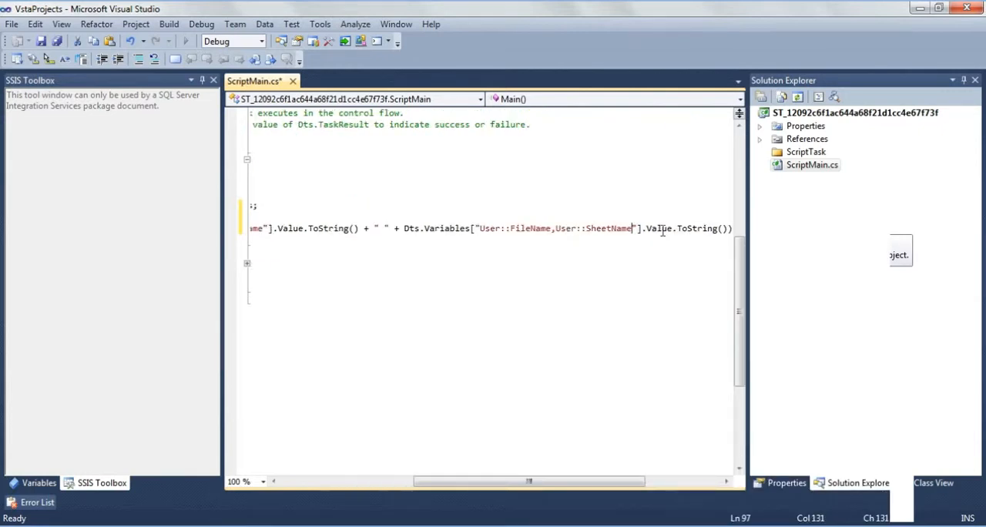
left_click_drag(551, 228, 486, 232)
key("Delete")
key("Delete")
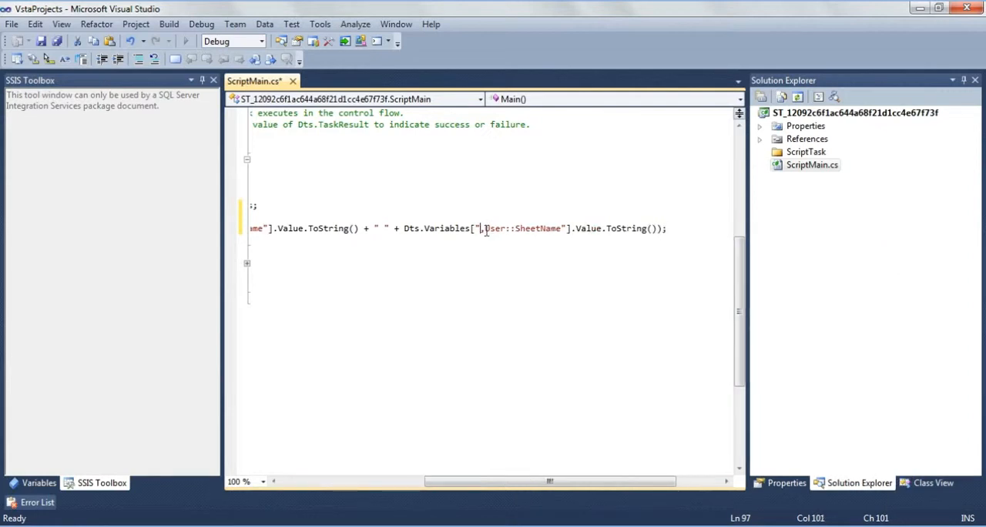
key("Home")
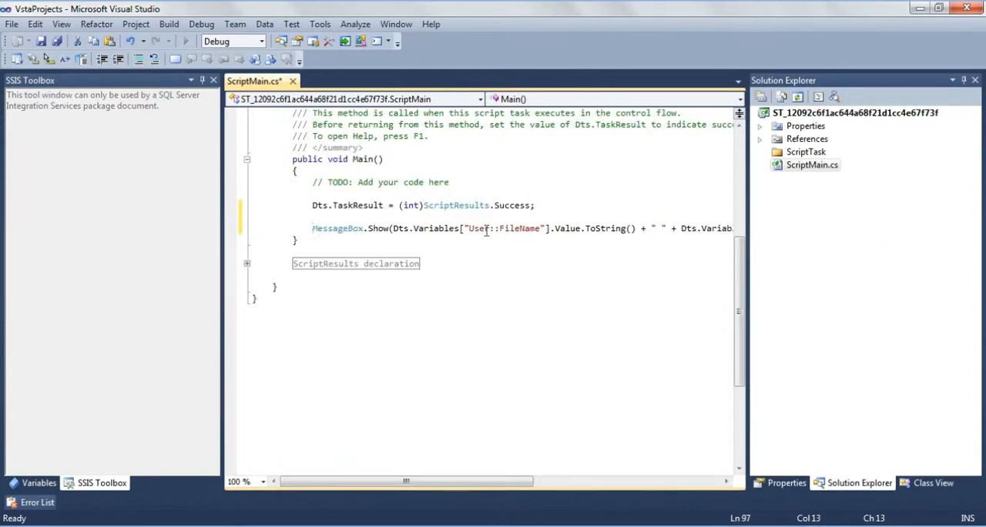
key("End")
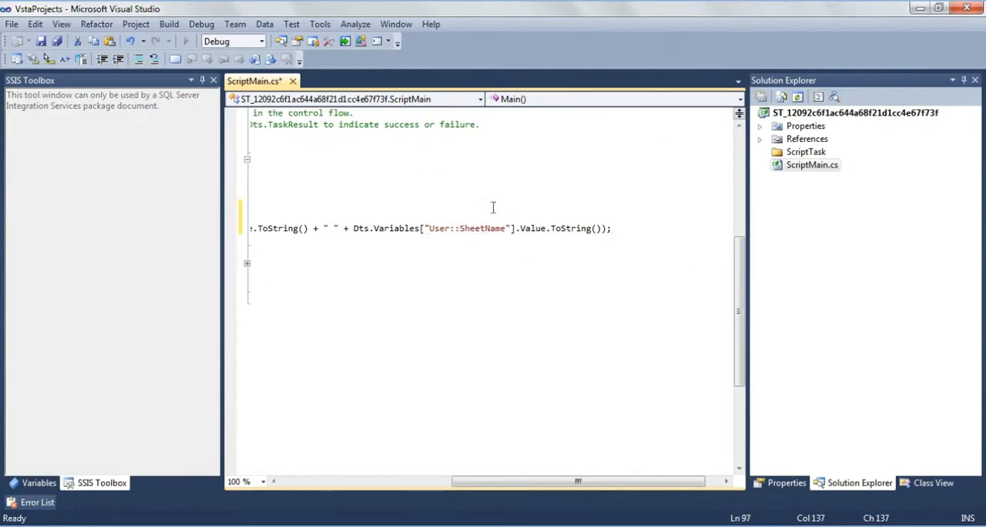
left_click(391, 481)
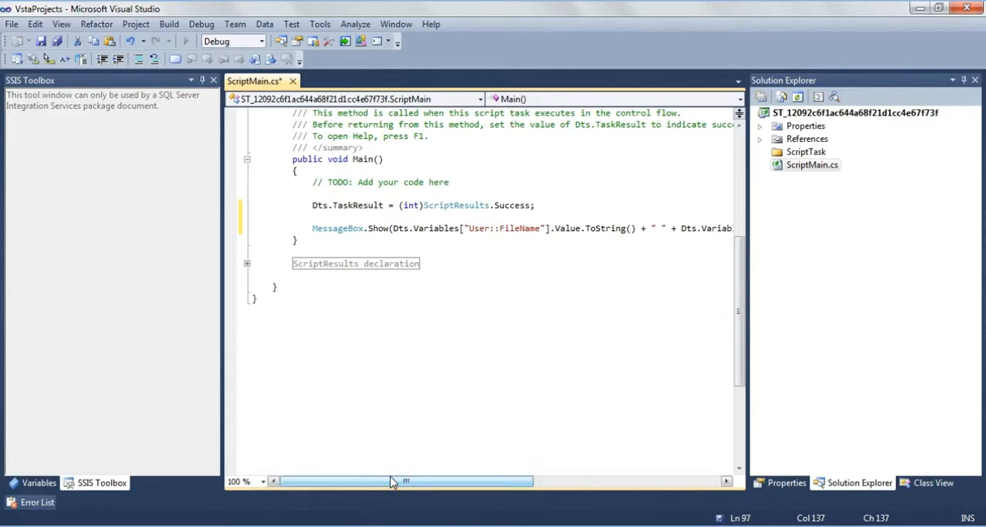
- Save and close the script with the Script Task Editor, and run the package
key("ctrl+s")
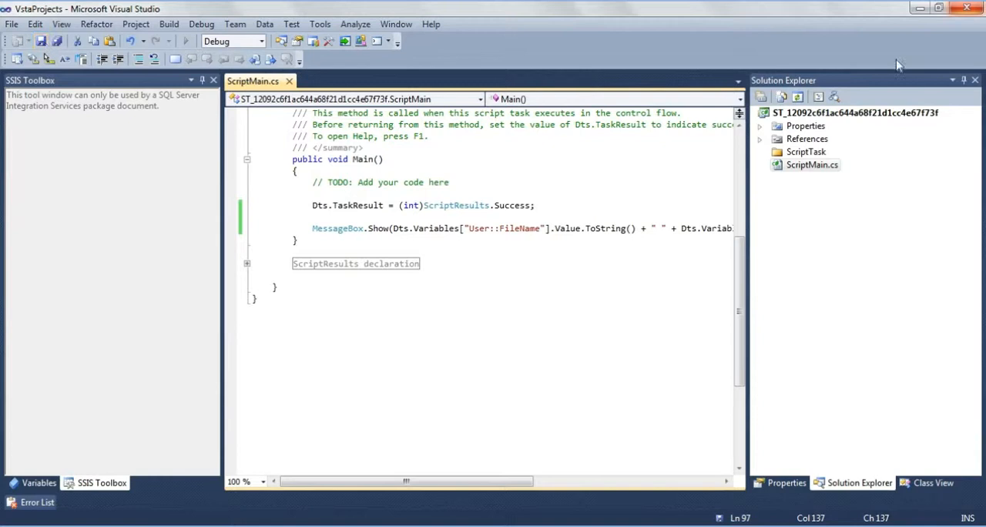
left_click(967, 8)
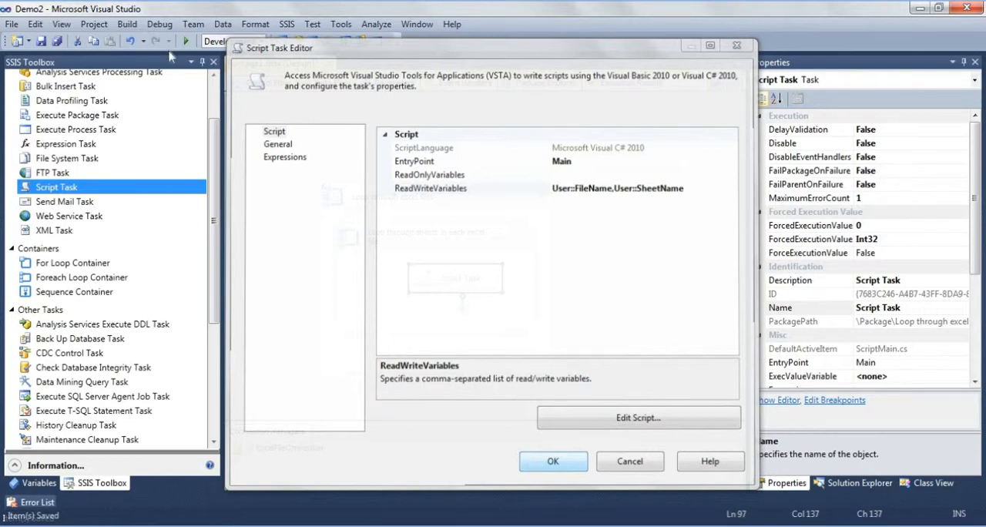
left_click(186, 41)
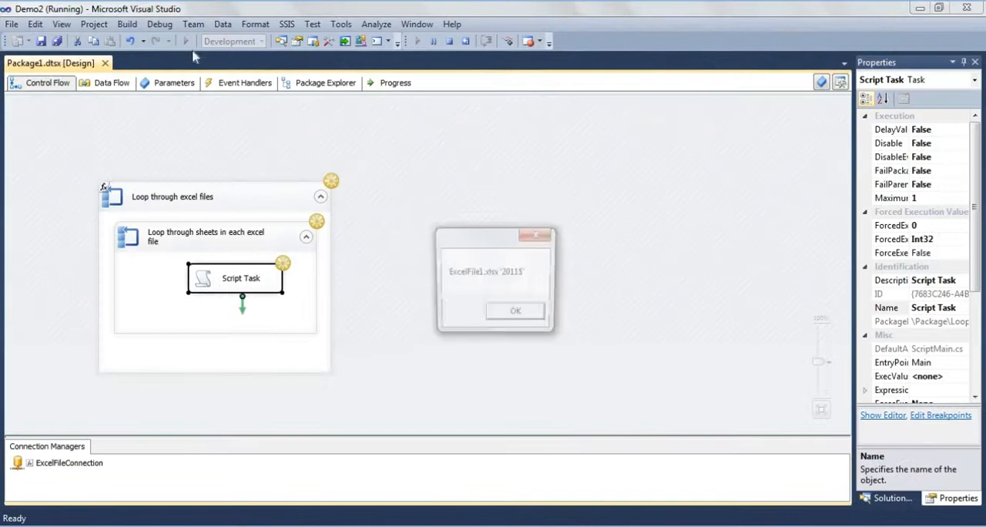
- Acknowledge the file and sheet name message boxes until the package run finishes, and stop debugging
left_click(515, 316)
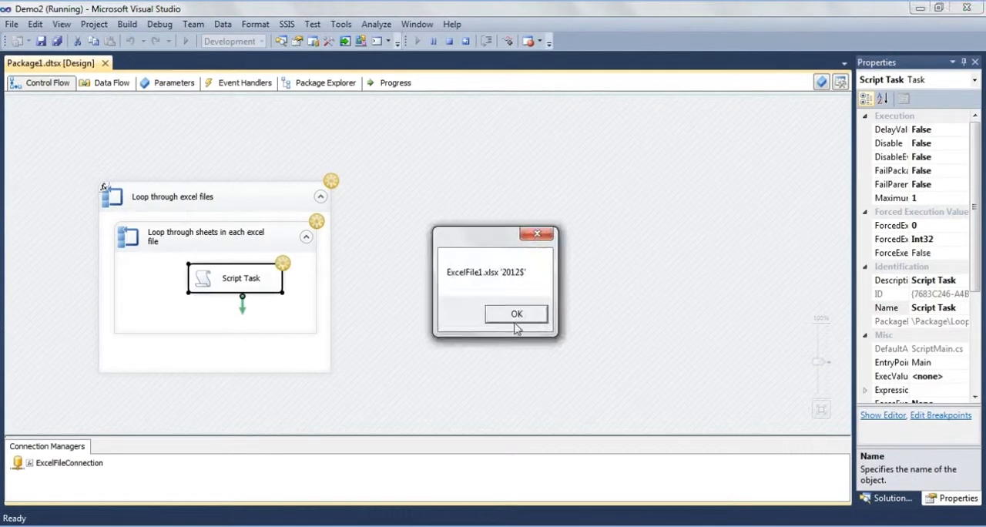
left_click(518, 316)
left_click(517, 317)
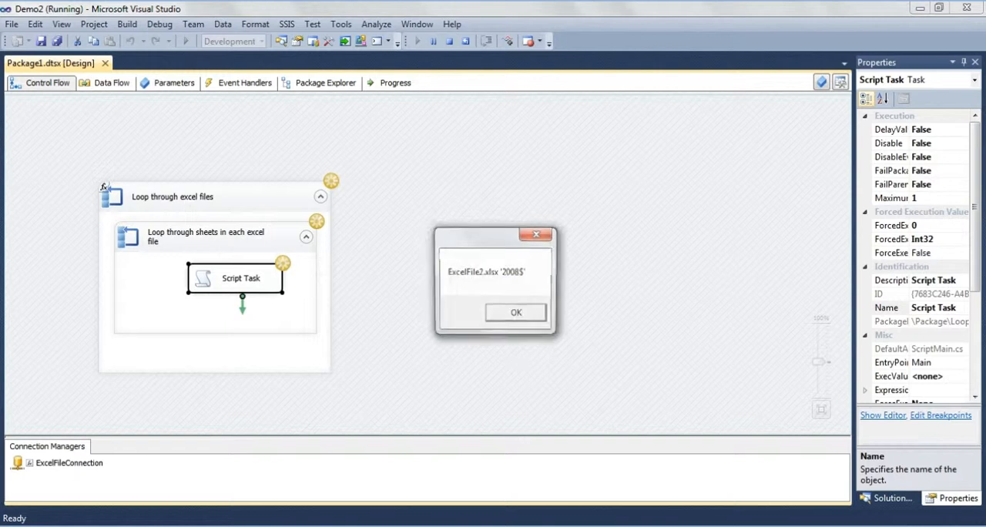
left_click(517, 317)
left_click(517, 317)
left_click(518, 316)
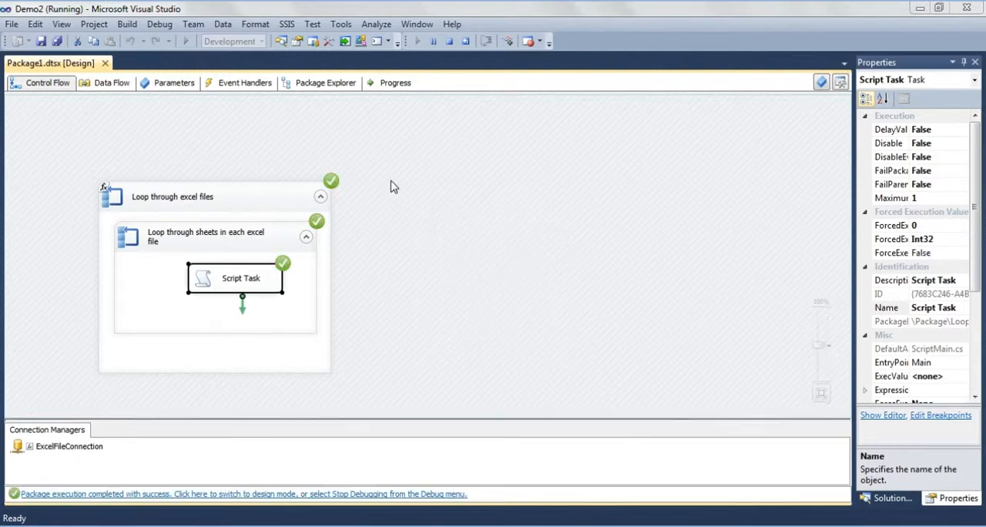
left_click(452, 44)
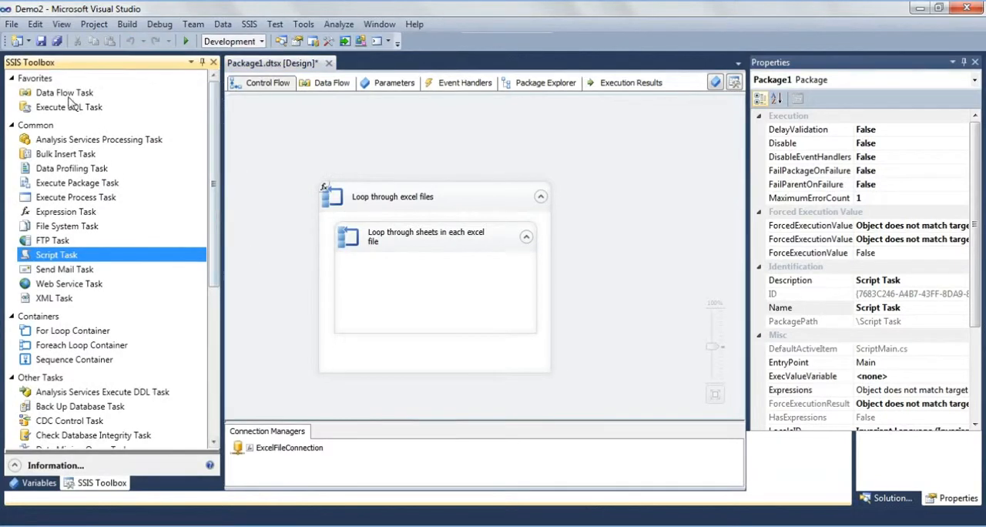
- Add a Data Flow Task inside the "Loop through sheets in each excel file" container and open its data flow
left_click(69, 93)
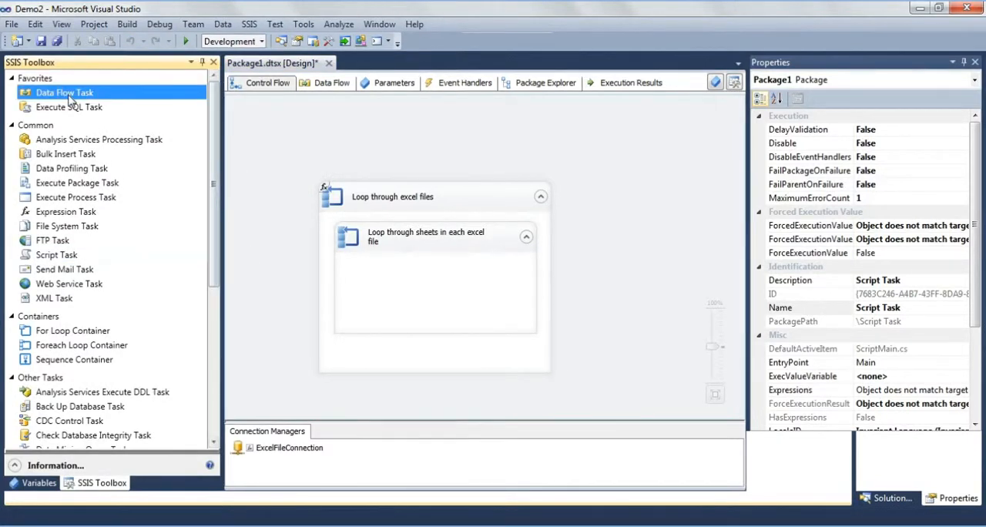
left_click_drag(69, 99, 432, 270)
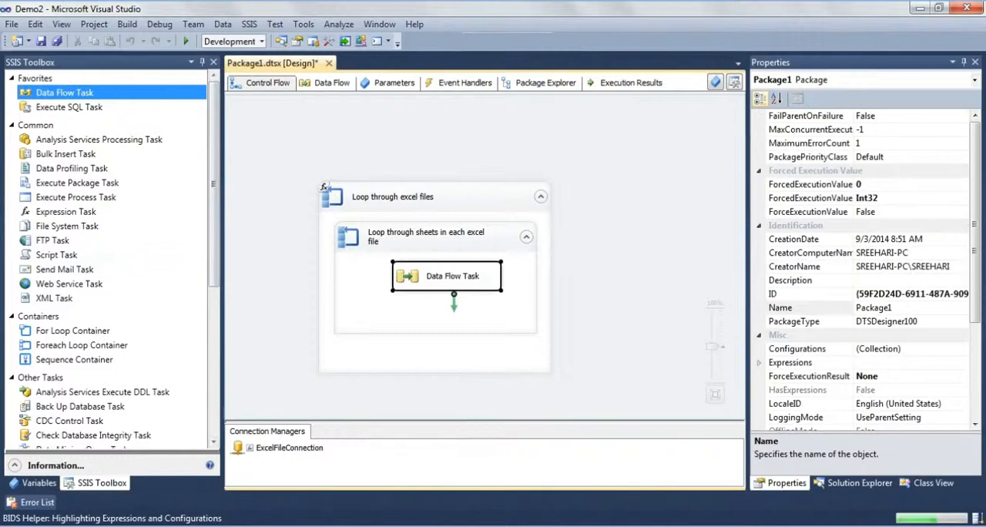
double_click(432, 278)
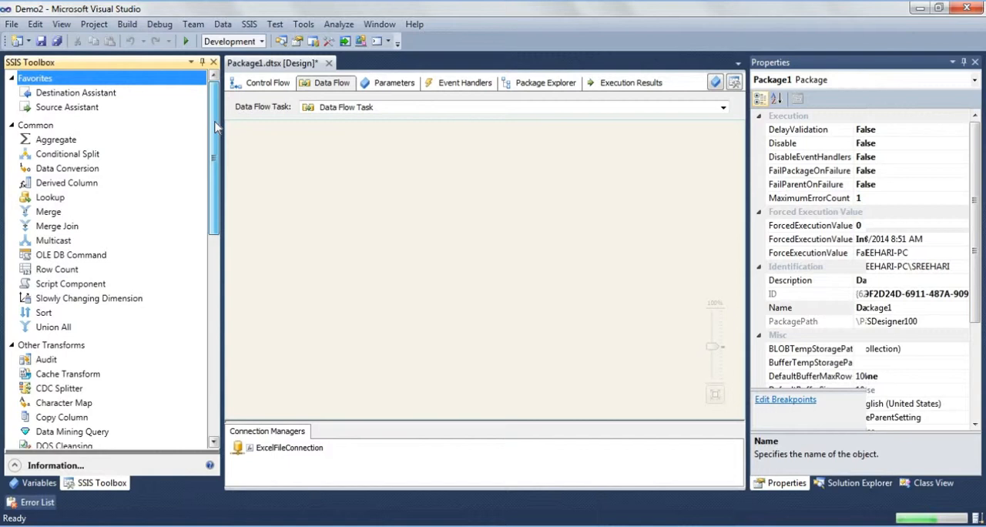
- Add an Excel Source to the empty data flow
scroll(213, 129, "down", 1)
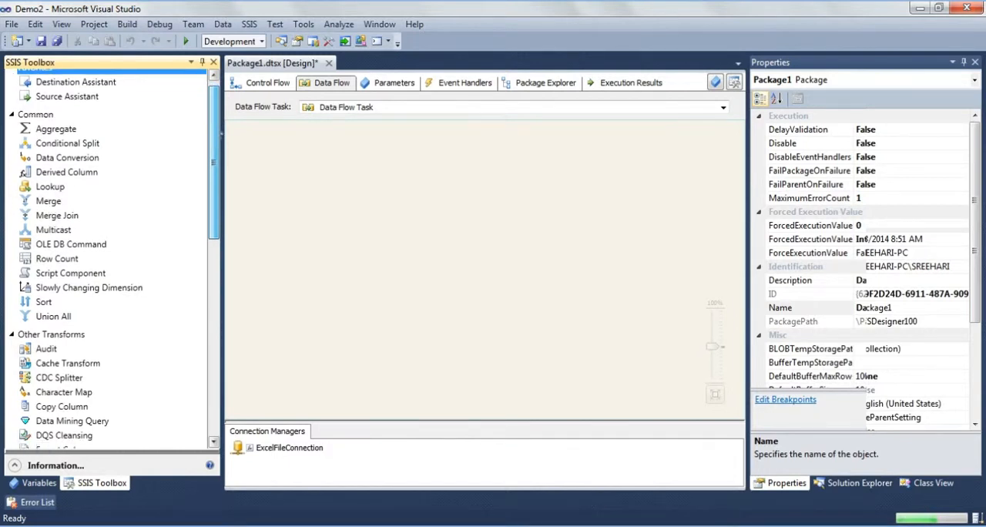
left_click_drag(221, 139, 229, 279)
left_click(61, 283)
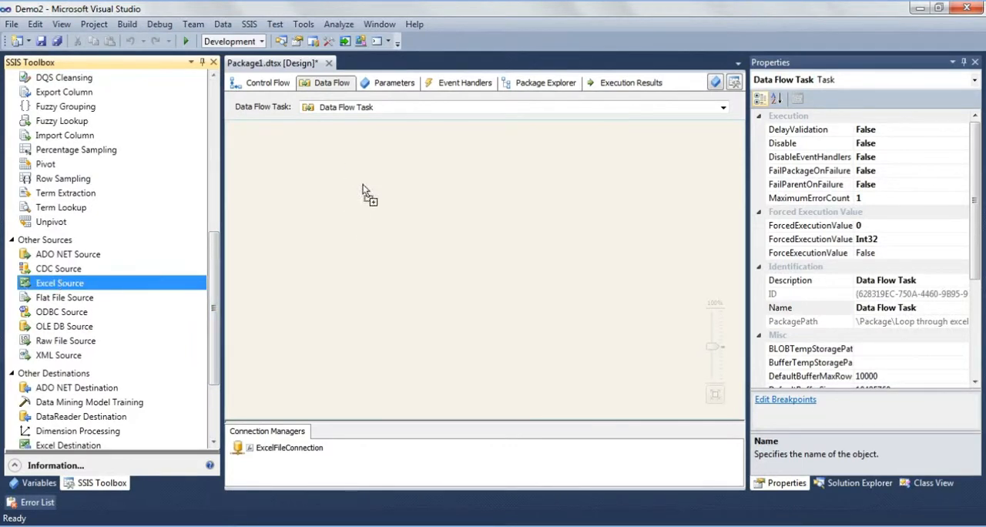
left_click(448, 201)
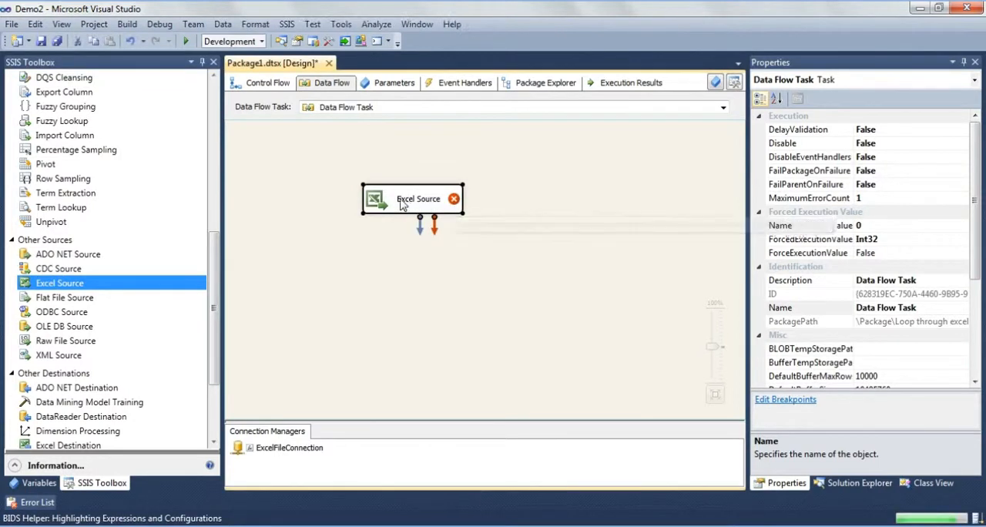
- Create a new Excel connection manager for the Excel Source that points to C:\DemoFiles\ExcelFile1.xlsx
double_click(401, 202)
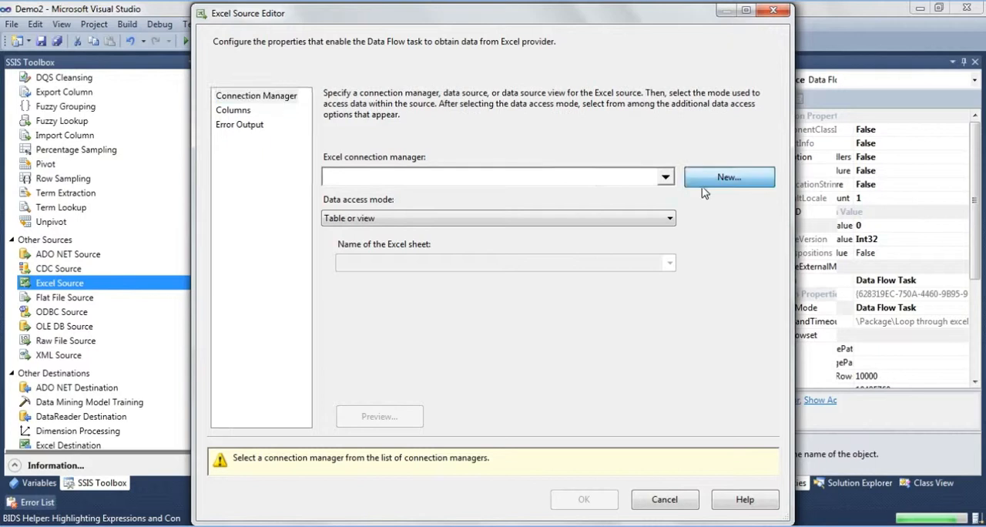
left_click(702, 191)
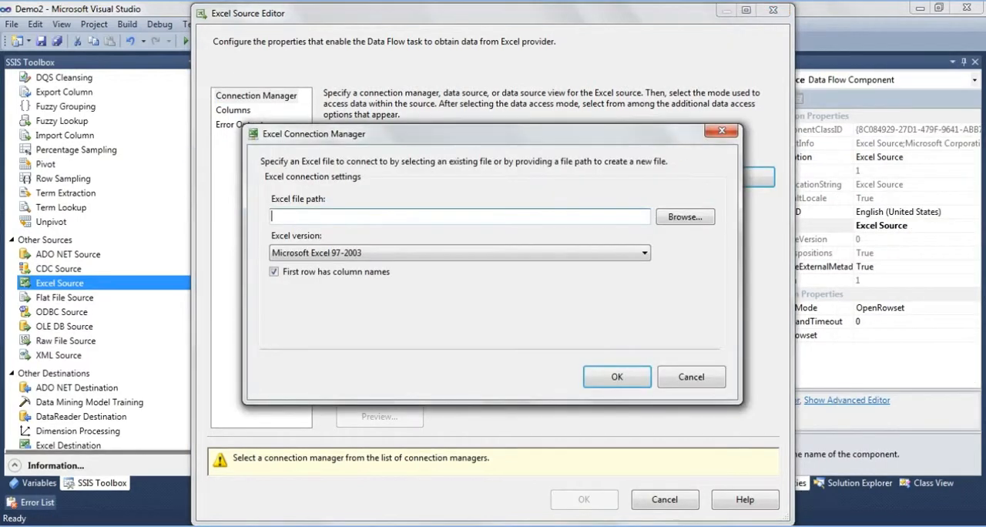
left_click(684, 218)
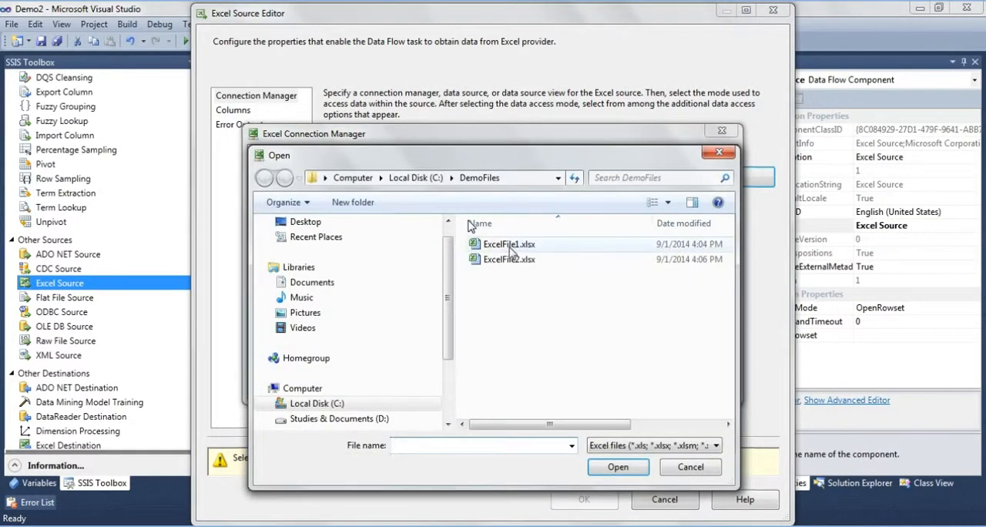
double_click(509, 245)
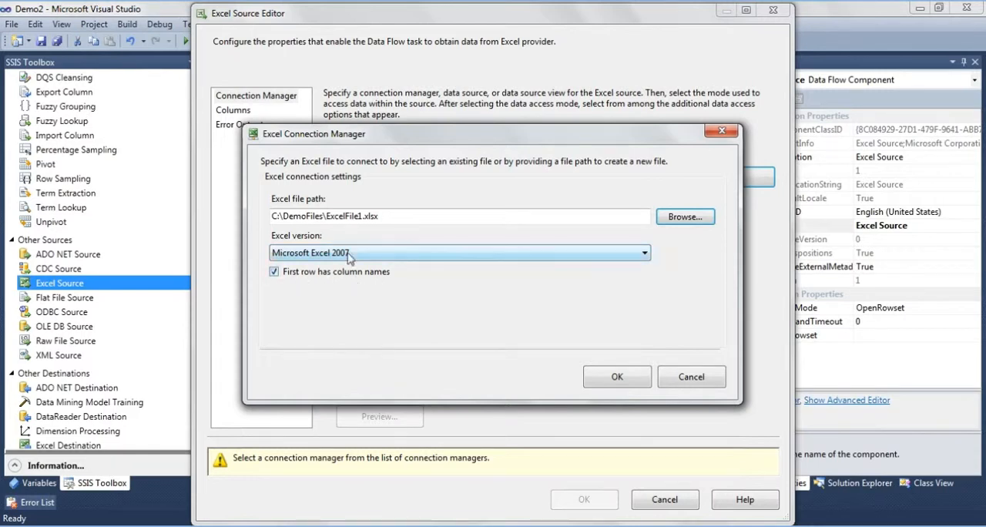
left_click(617, 377)
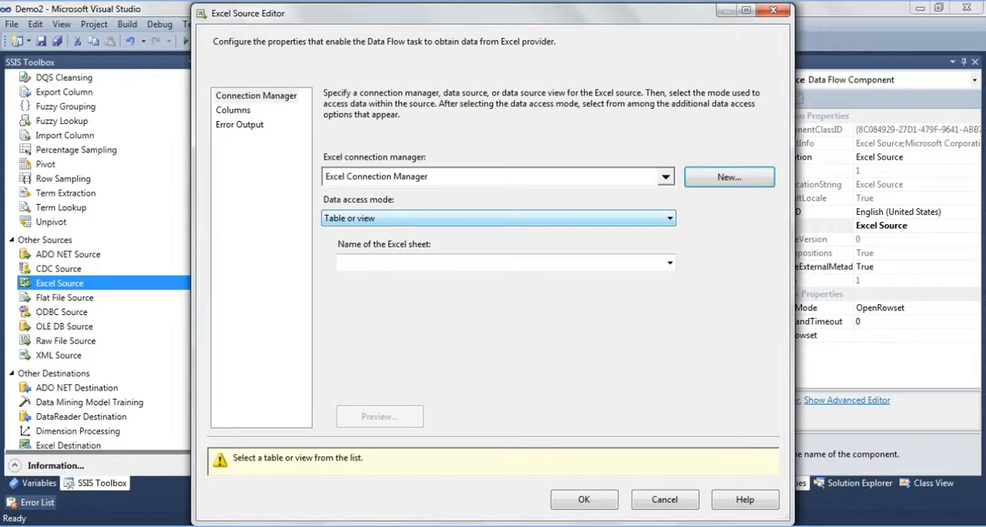
- Select the '2011$' sheet as the Excel Source's table and check its columns
left_click(548, 262)
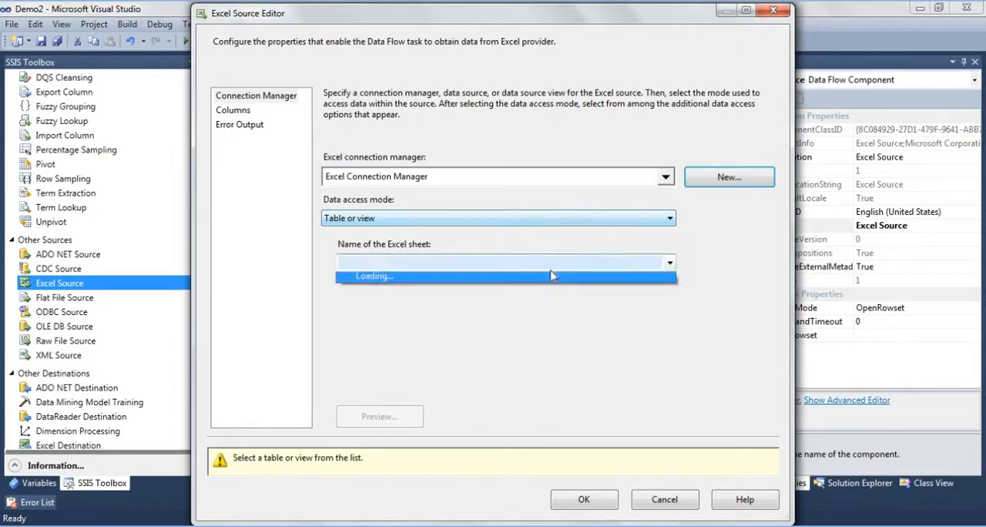
left_click(543, 280)
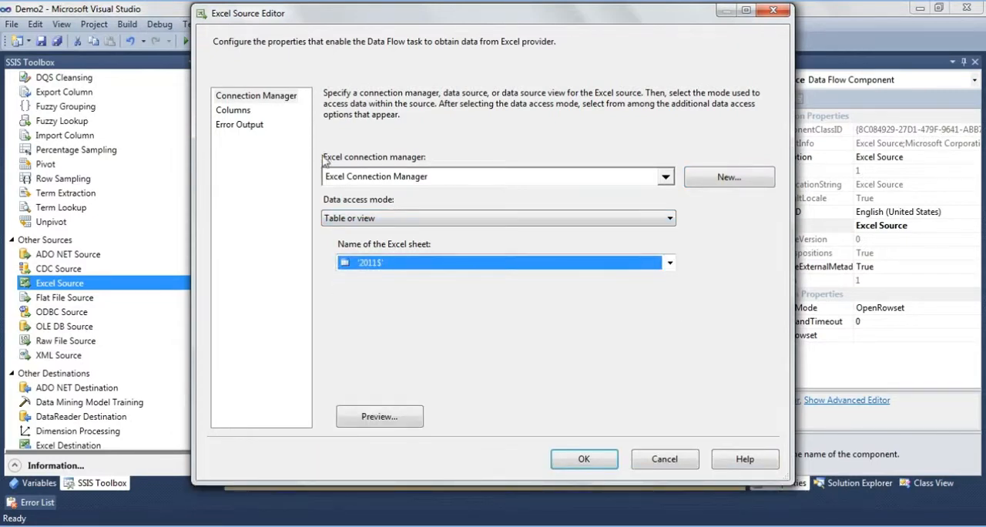
left_click(234, 110)
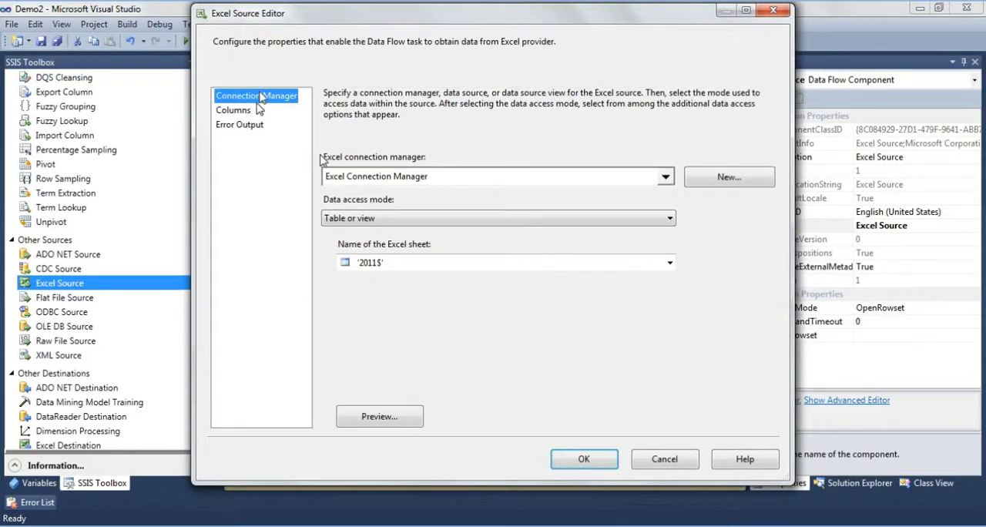
- Set the Excel Source's data access mode to "Table name or view name variable" with the variable User::SheetName
left_click(456, 219)
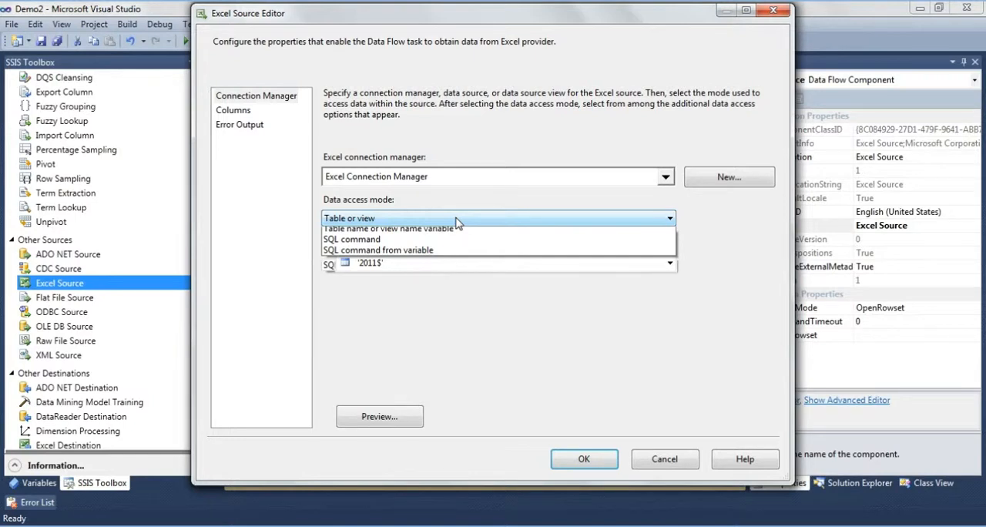
left_click(581, 464)
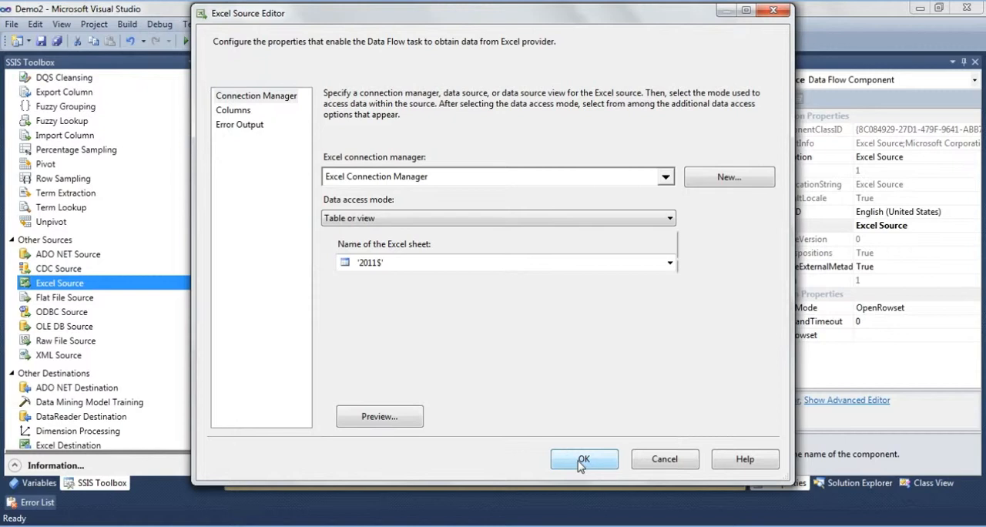
left_click(483, 220)
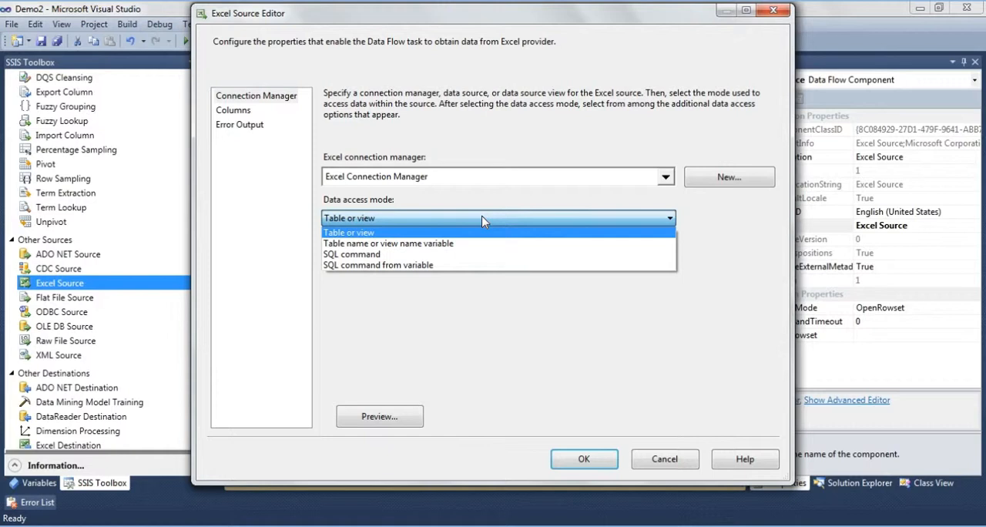
left_click(429, 247)
left_click(428, 264)
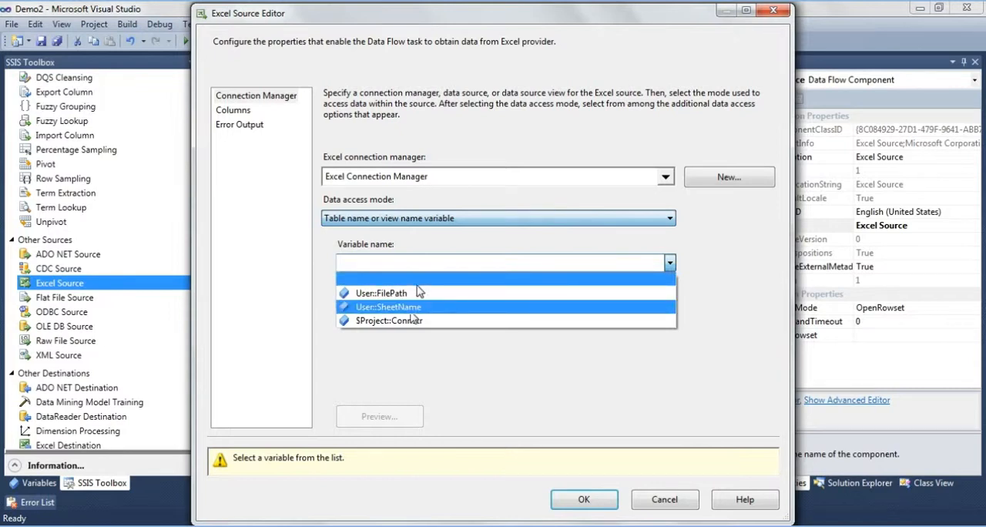
left_click(389, 306)
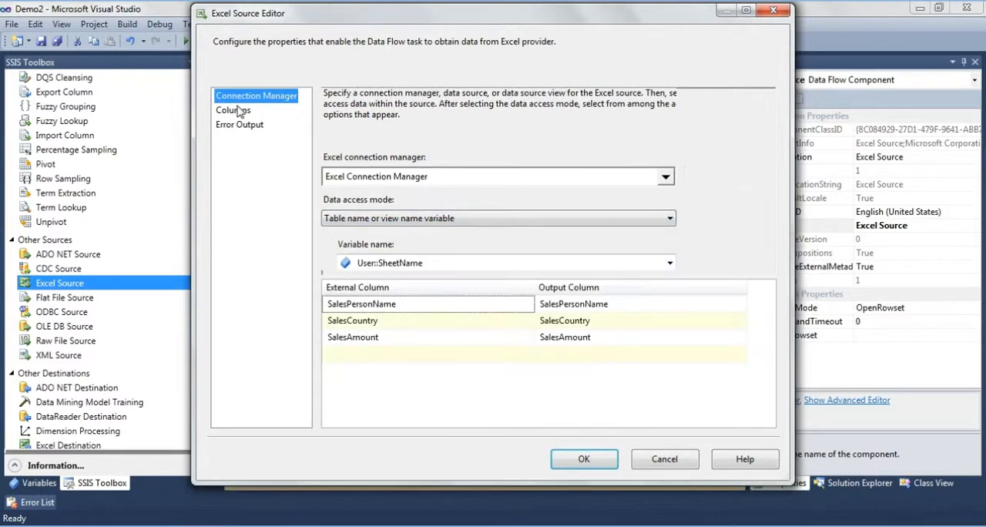
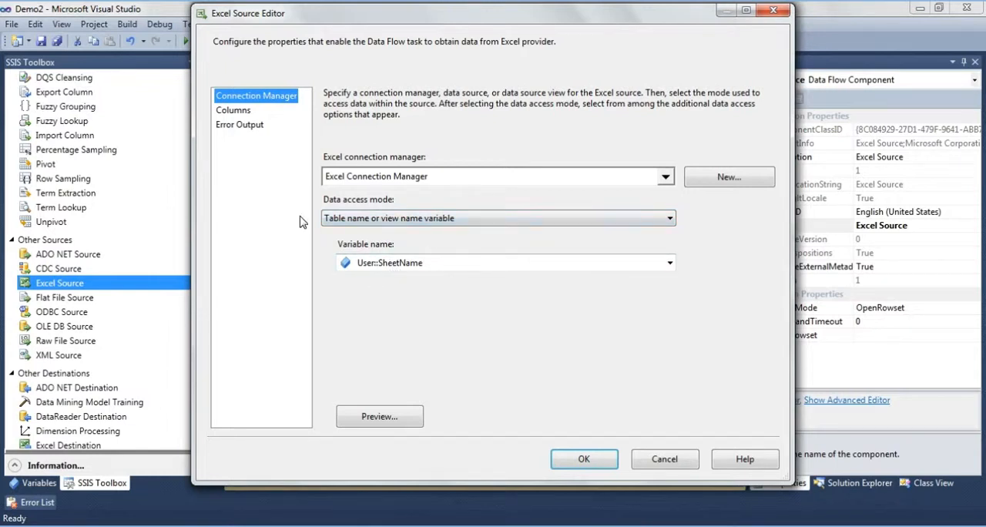
- Check the Excel Source's available columns and accept its settings
left_click(232, 110)
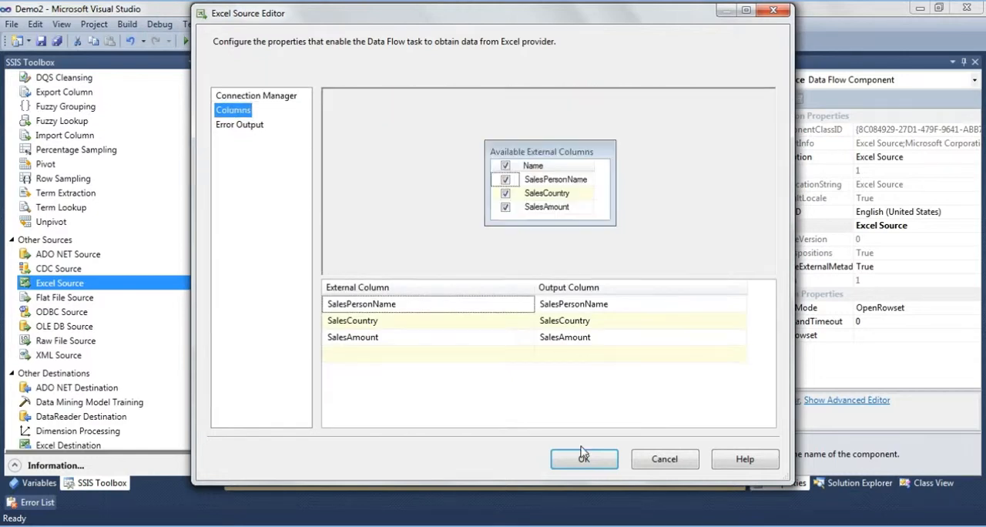
left_click(583, 457)
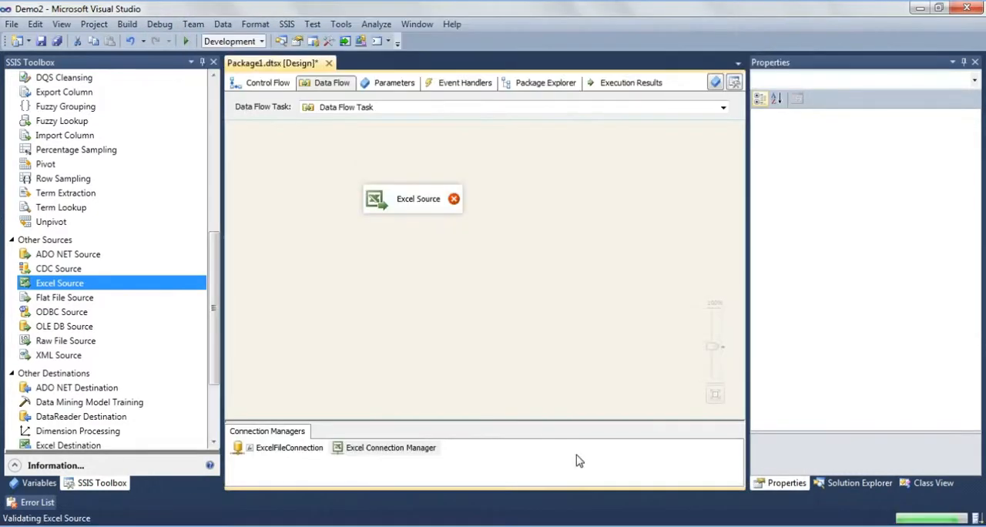
- Add ExcelFilePath as a property in the Excel Connection Manager's property expressions
left_click(417, 450)
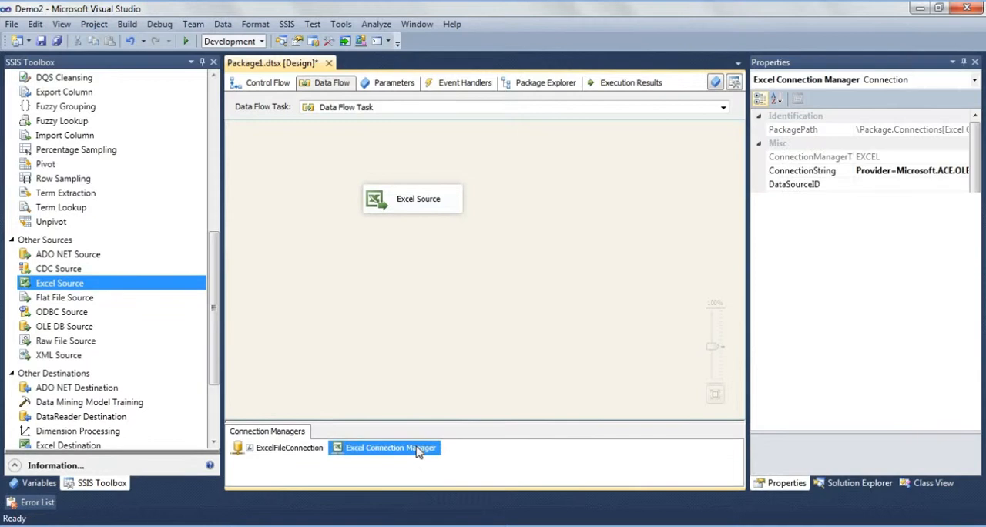
right_click(417, 450)
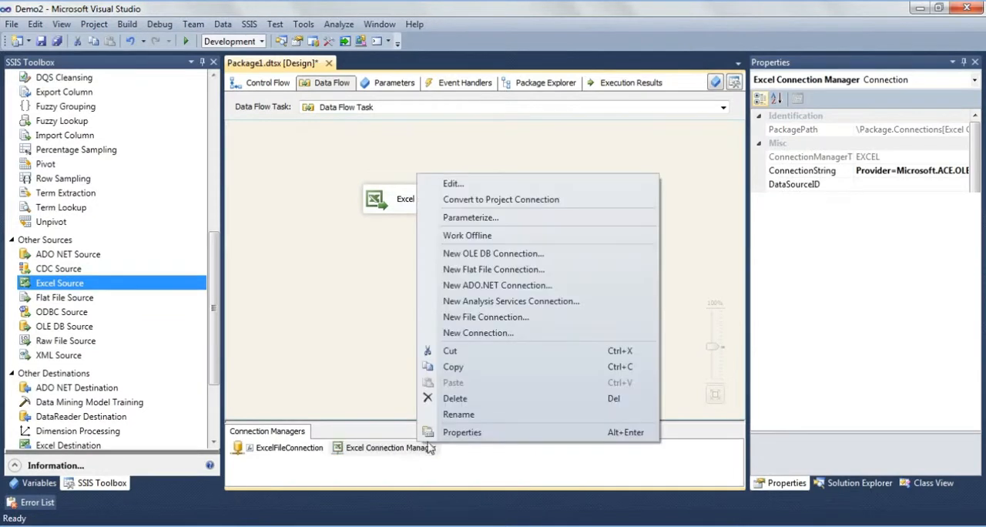
left_click(436, 440)
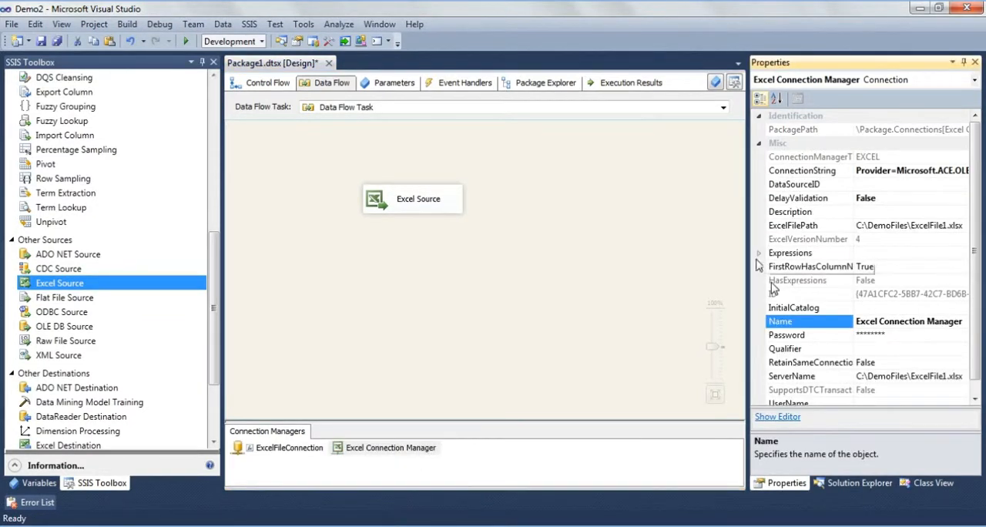
left_click(761, 256)
left_click(962, 254)
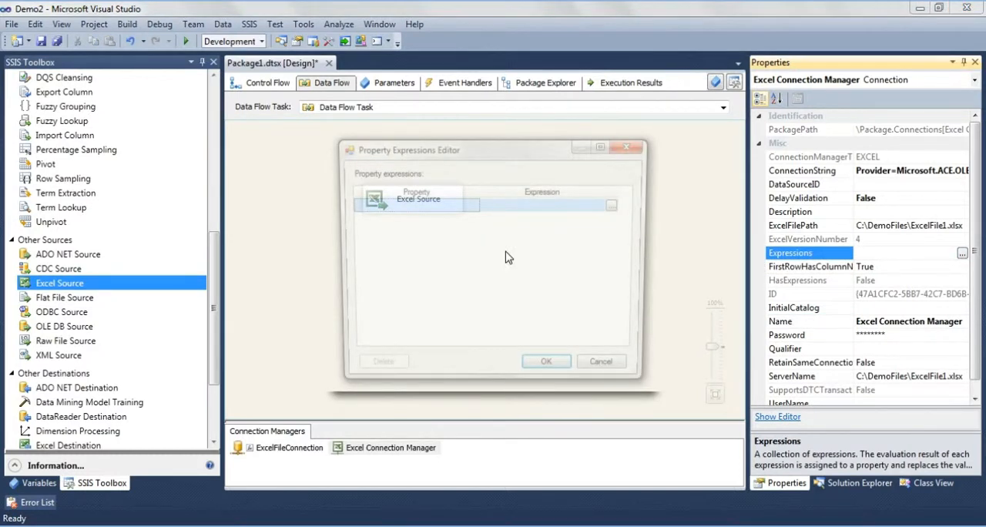
left_click(468, 204)
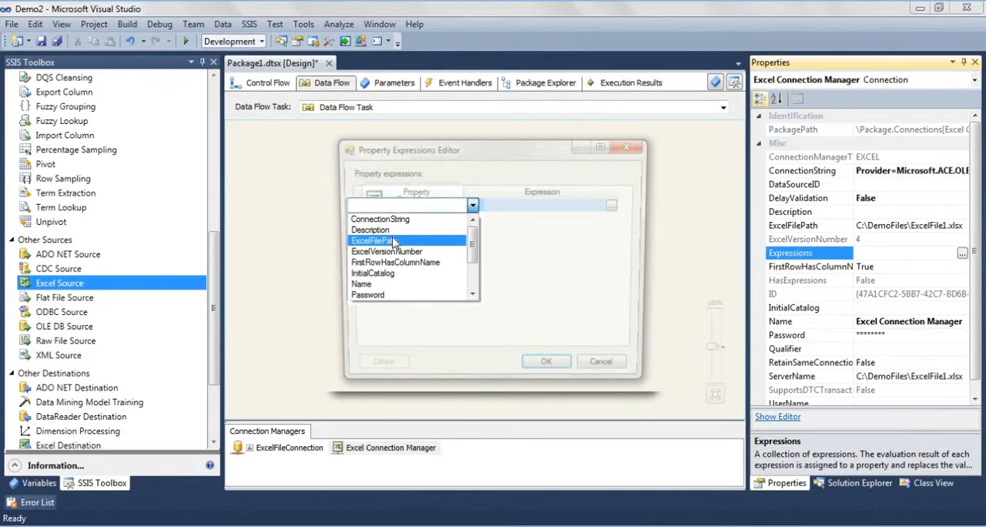
left_click(394, 243)
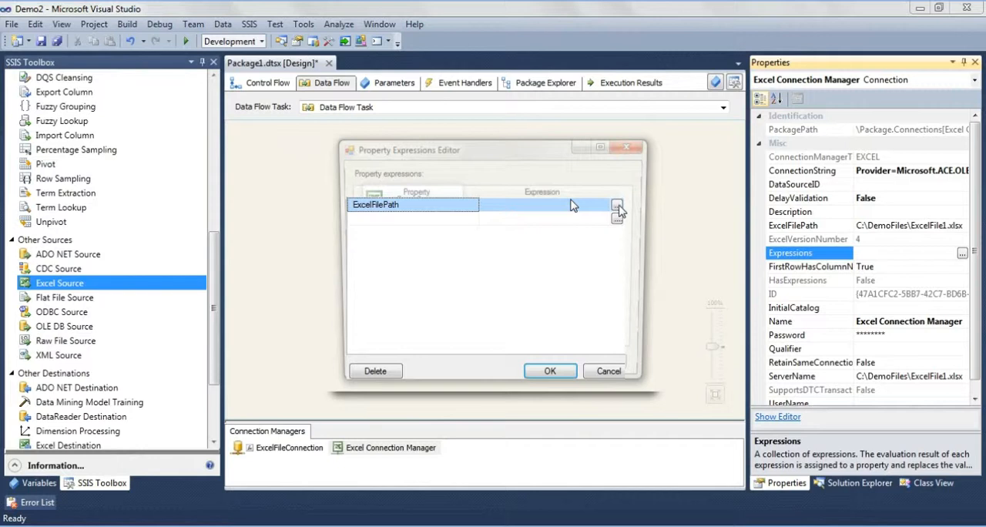
- Build the ExcelFilePath expression from the variable @[User::FilePath]
left_click(617, 205)
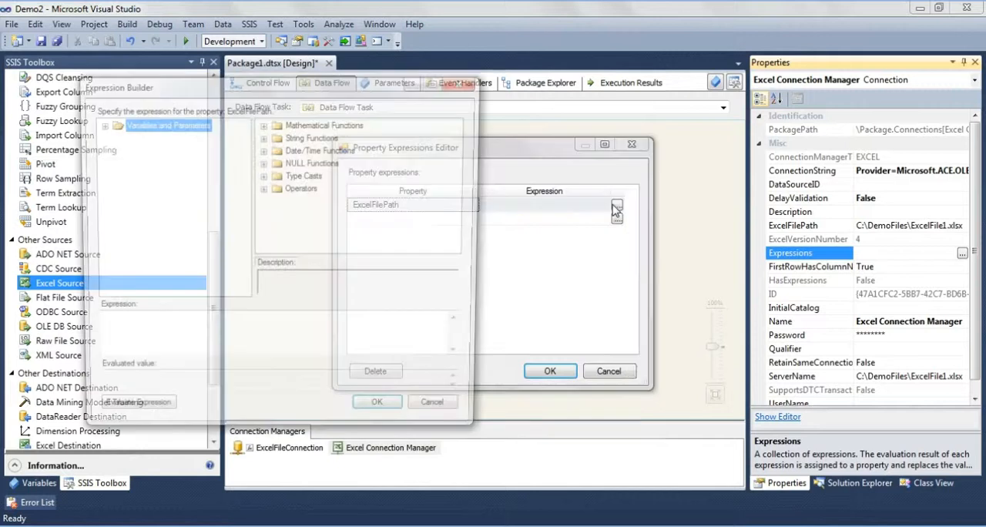
left_click(104, 128)
left_click_drag(158, 174, 151, 362)
left_click(128, 415)
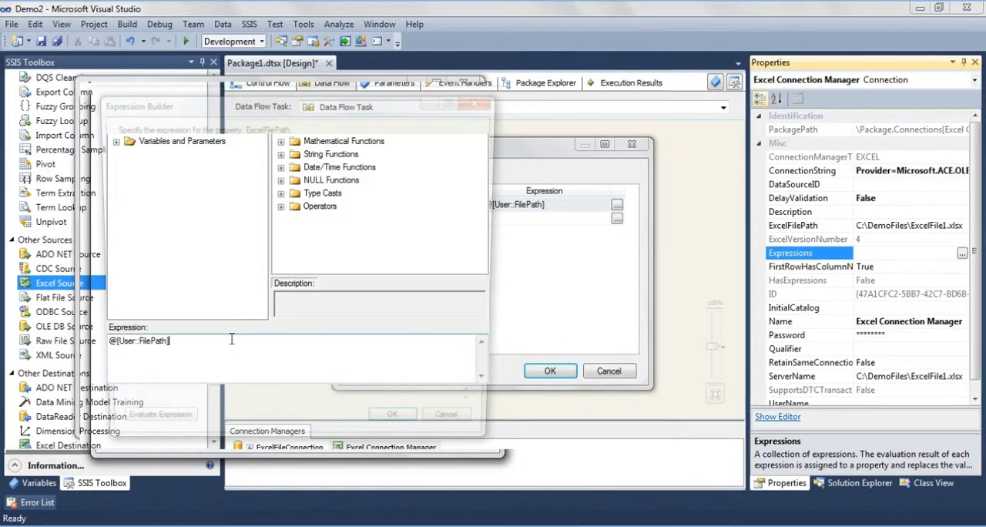
- Extend the ExcelFilePath expression to @[User::FilePath] + @[User::FileName]
left_click(116, 141)
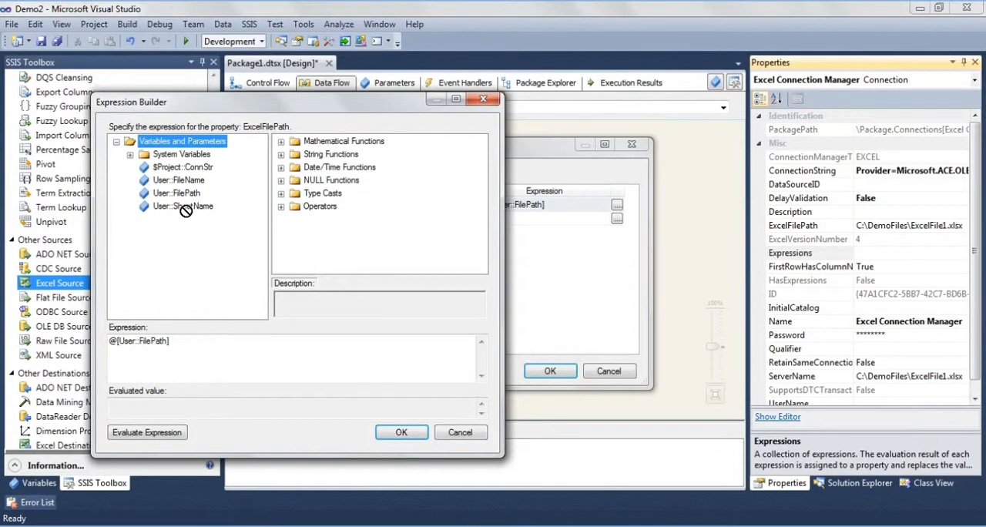
left_click_drag(186, 210, 225, 346)
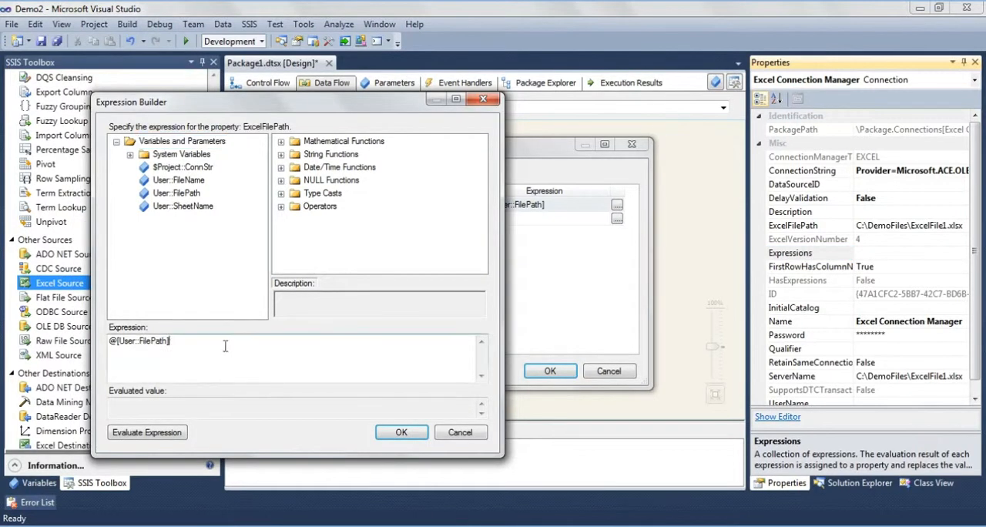
left_click(173, 345)
type("+@[User::SheetName")
left_click_drag(269, 342, 181, 339)
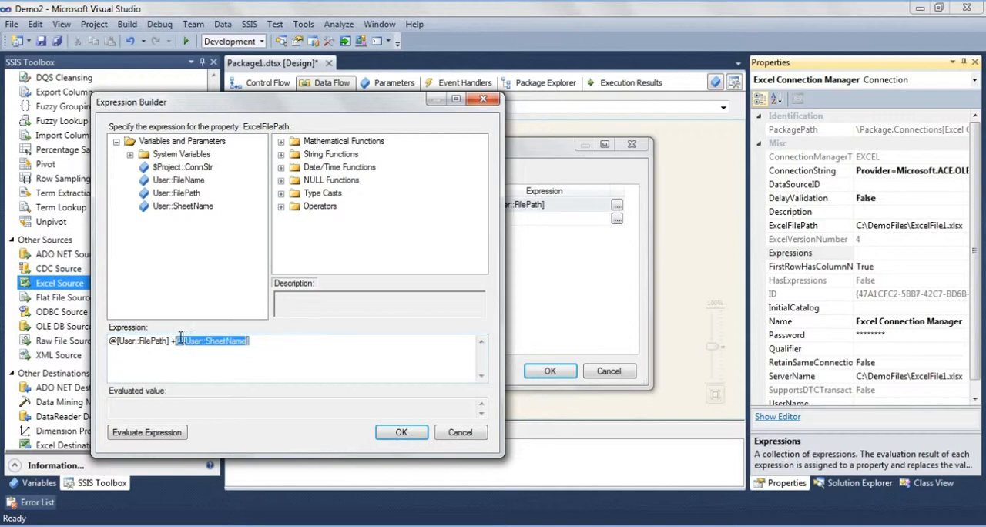
key("Delete")
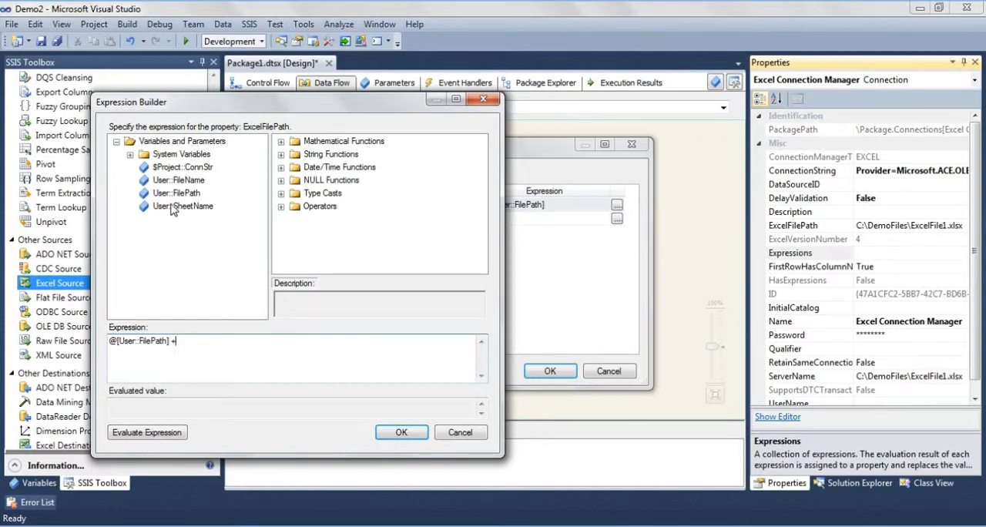
left_click_drag(177, 180, 221, 363)
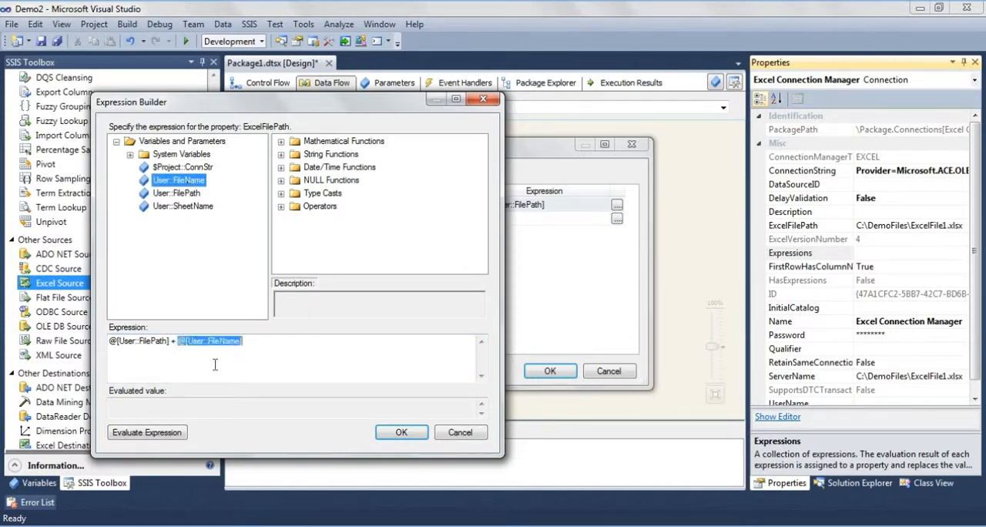
- Evaluate the ExcelFilePath expression, then save it to the Excel Connection Manager and check it among the connection's expressions
left_click(149, 432)
left_click(145, 433)
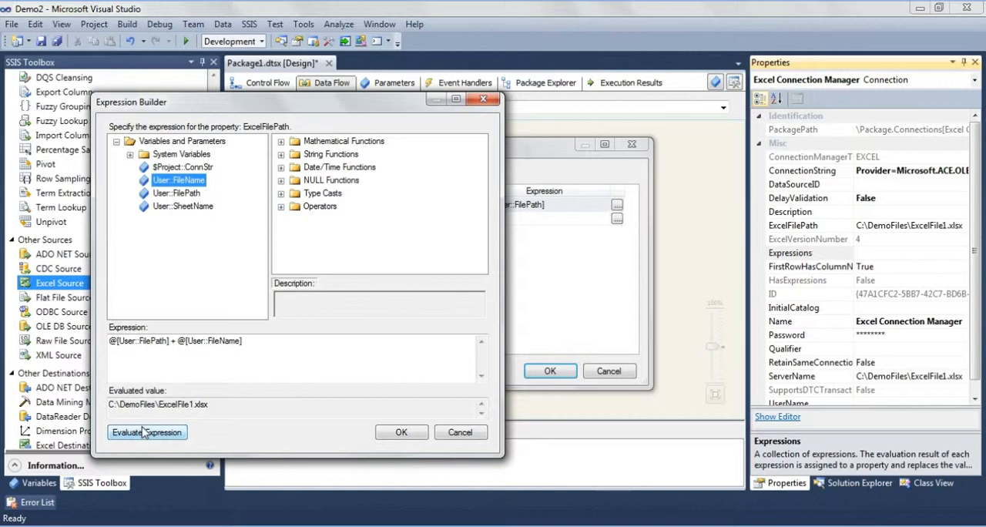
double_click(242, 405)
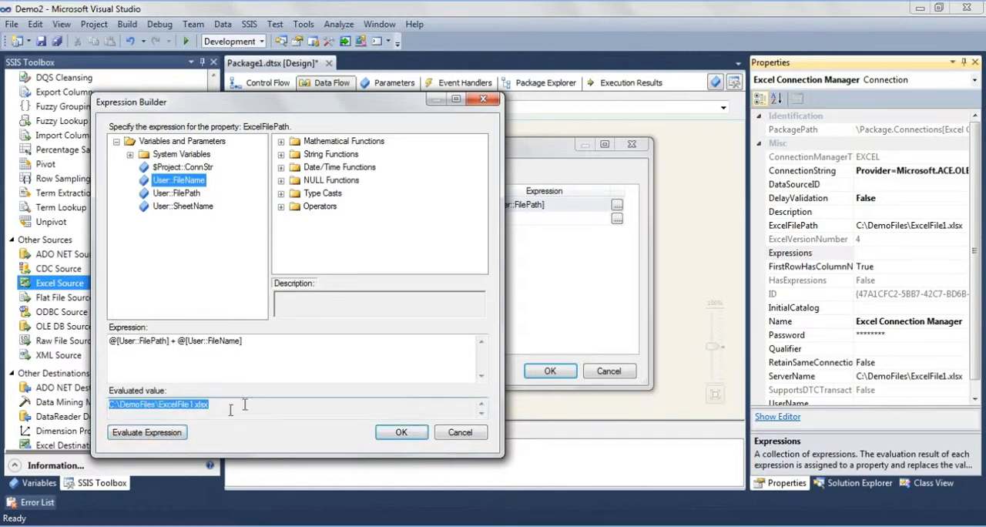
left_click(414, 438)
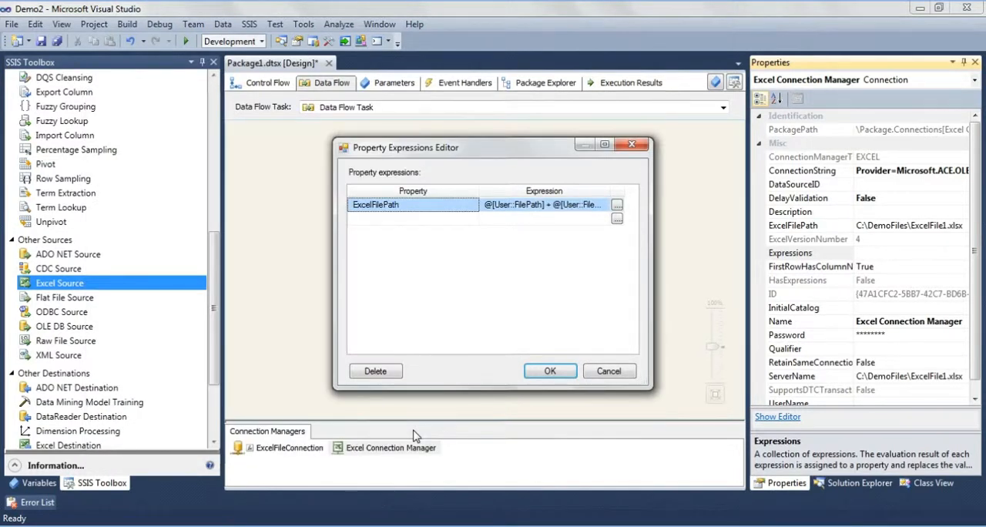
left_click(550, 370)
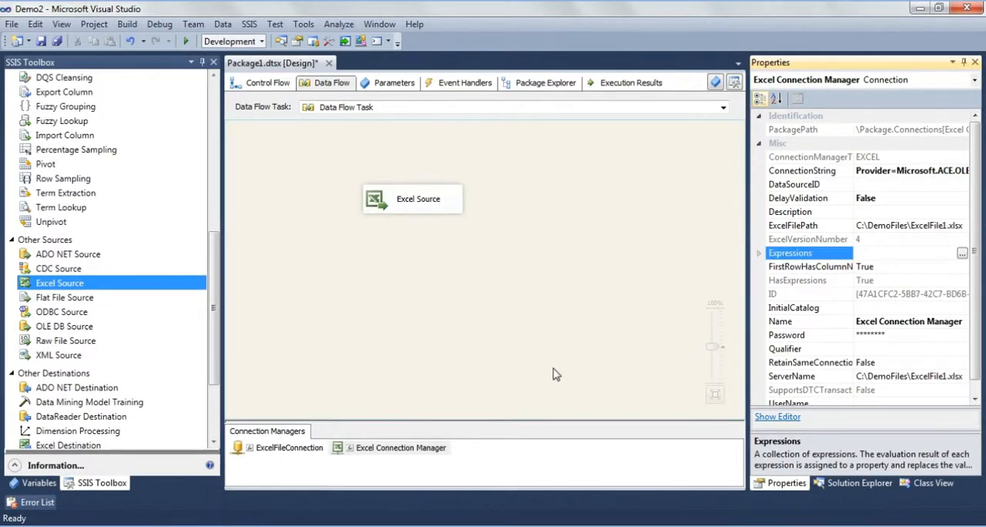
left_click(758, 252)
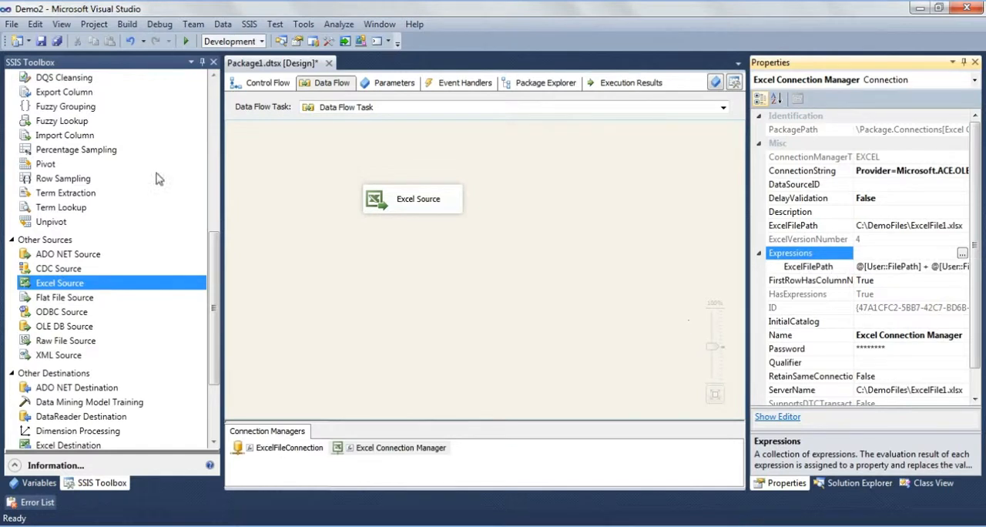
- Add a Derived Column transformation below the Excel Source and connect the source's output to it
left_click(213, 189)
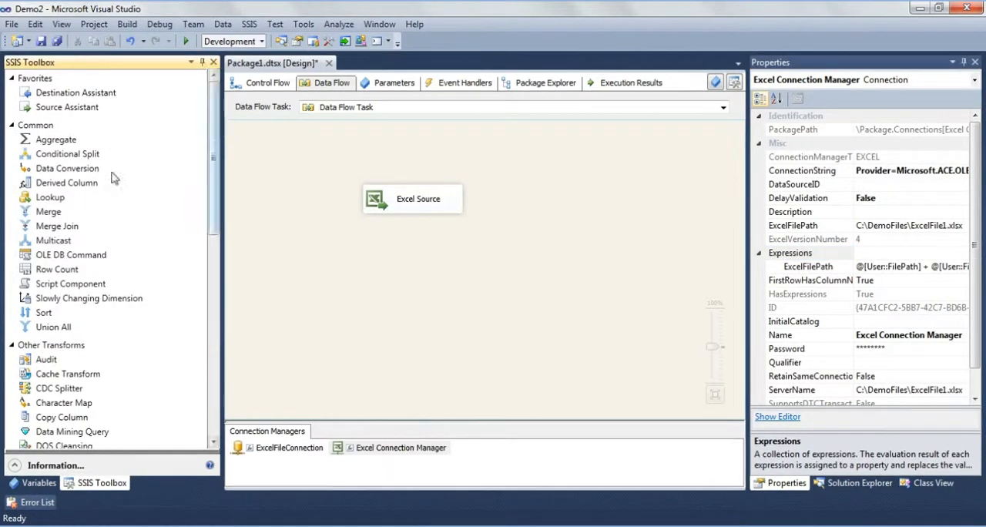
left_click_drag(66, 183, 388, 258)
left_click(428, 199)
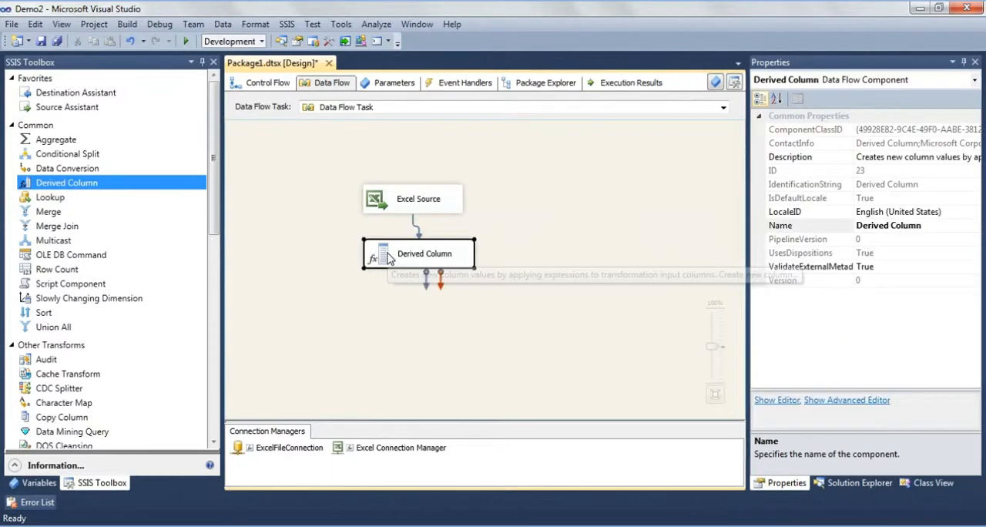
- Add two new derived columns with the expressions @[User::FileName] and @[User::SheetName]
double_click(389, 258)
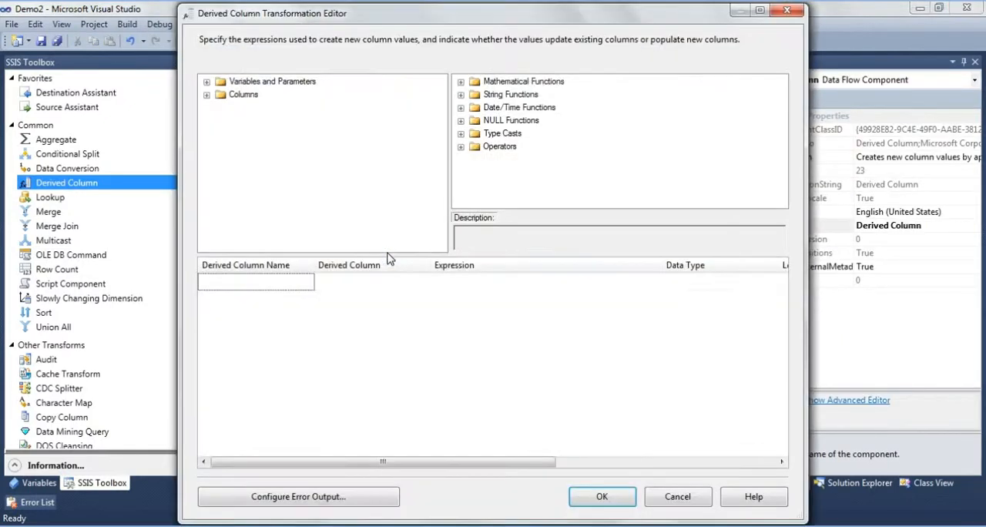
left_click(206, 95)
left_click(206, 82)
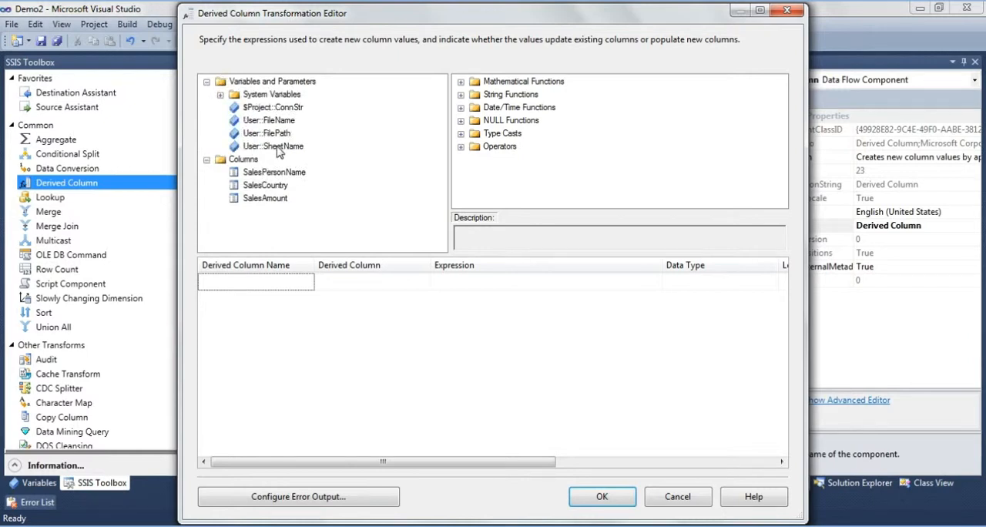
left_click_drag(268, 121, 495, 308)
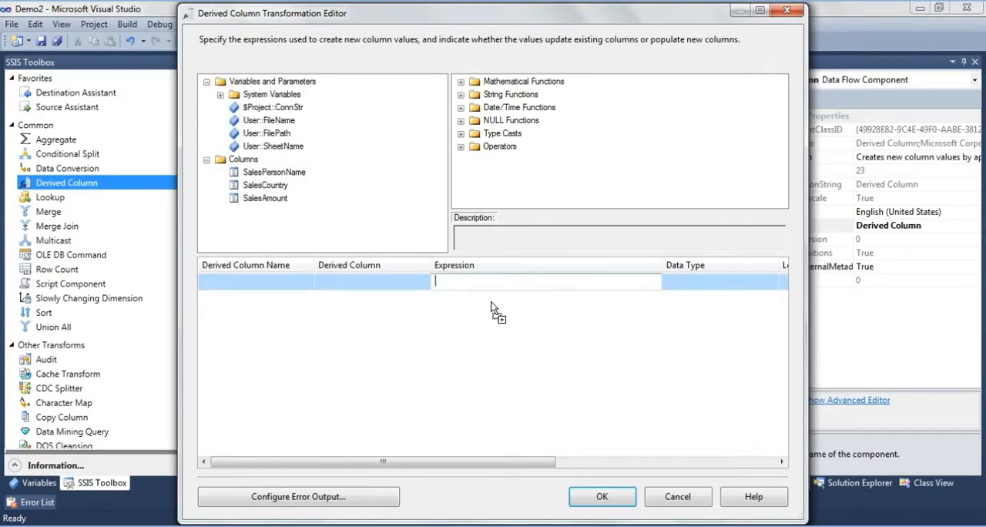
left_click(291, 150)
left_click_drag(291, 152, 485, 330)
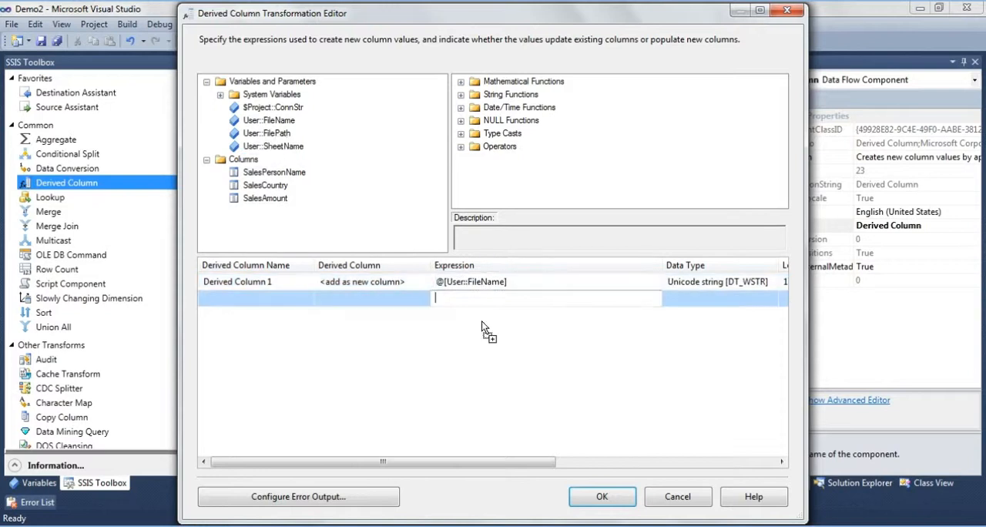
- Rename the derived column based on @[User::FileName] to FileName
left_click(298, 283)
key("ctrl+a")
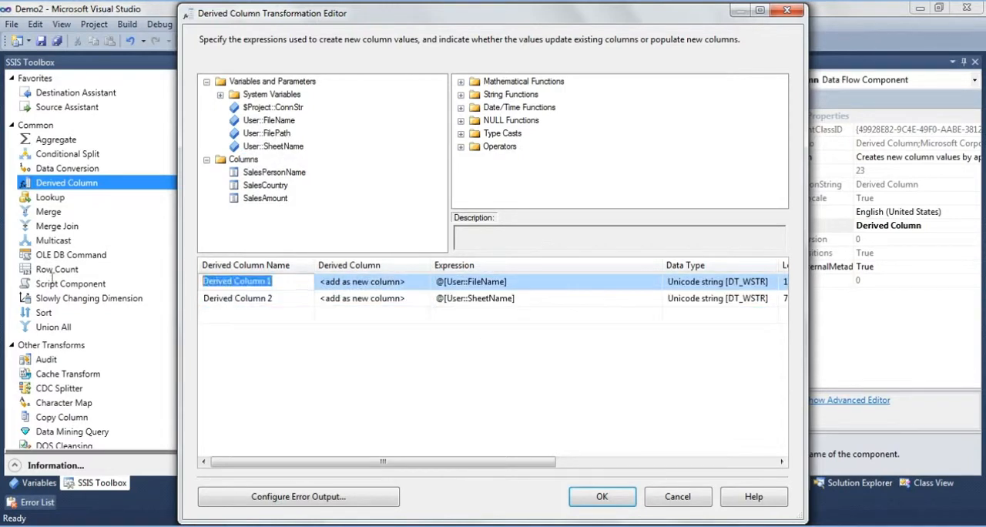
type("FileNaa")
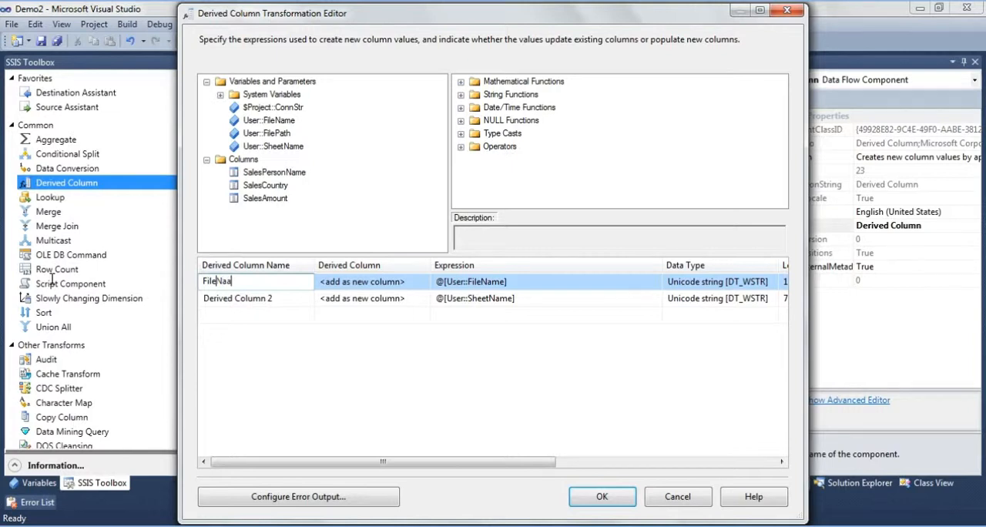
key("BackSpace")
type("me")
- Rename the derived column based on @[User::SheetName] to SheetName
left_click(229, 298)
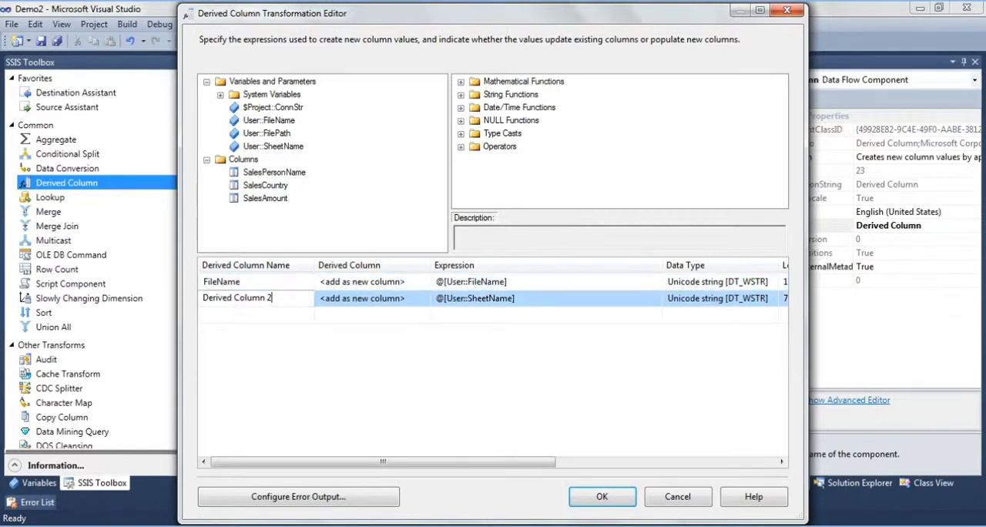
key("ctrl+a")
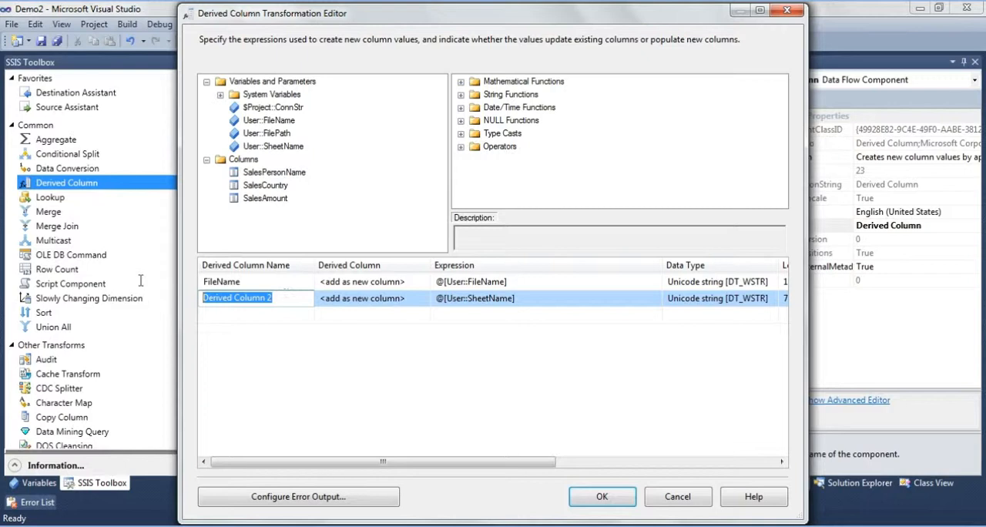
type("SheetName")
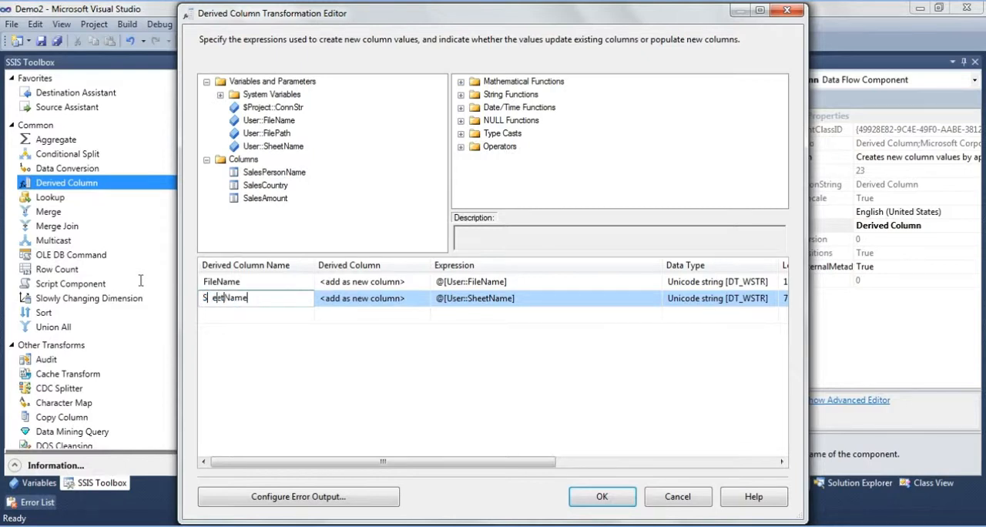
left_click(505, 297)
left_click(517, 315)
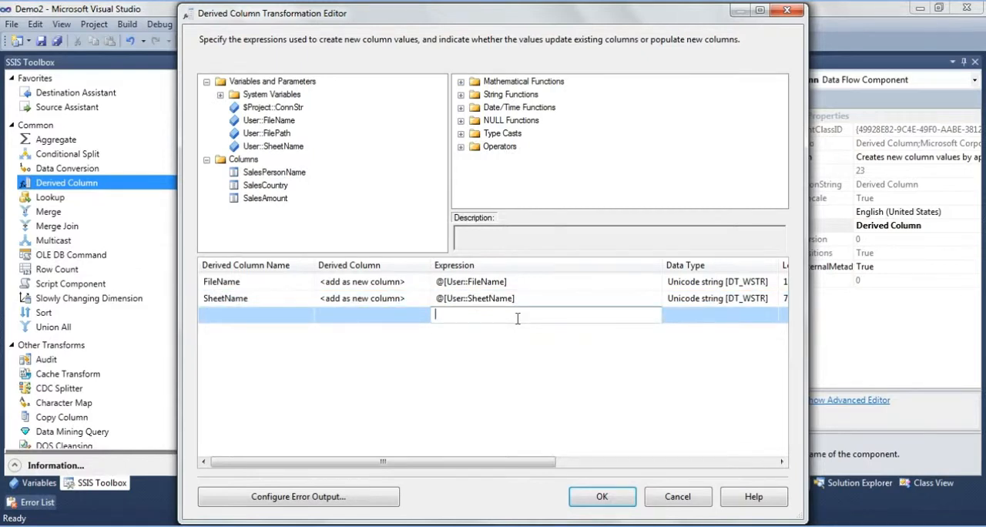
- Check the data types and lengths of both derived columns and accept the Derived Column transformation
left_click(758, 288)
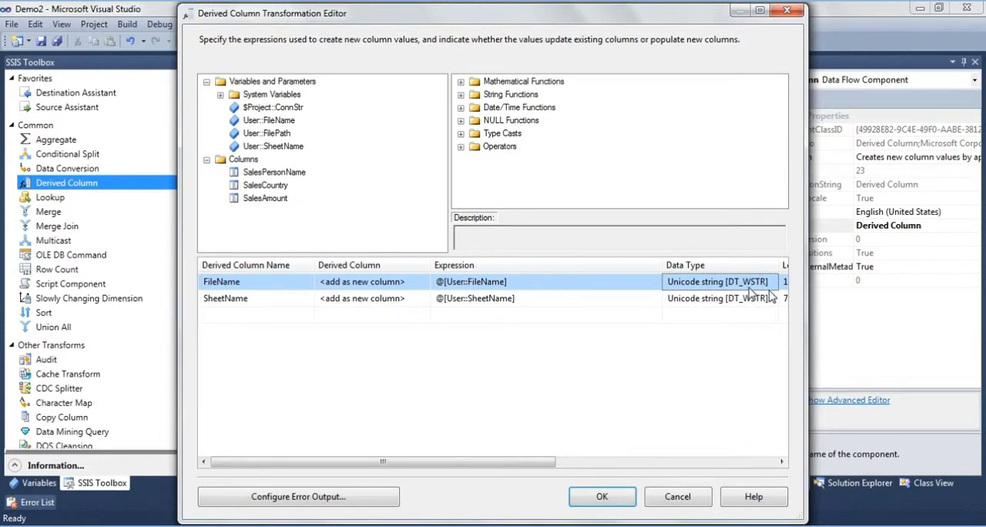
mouse_move(539, 462)
left_mouse_down()
mouse_move(626, 465)
mouse_move(541, 464)
left_mouse_up()
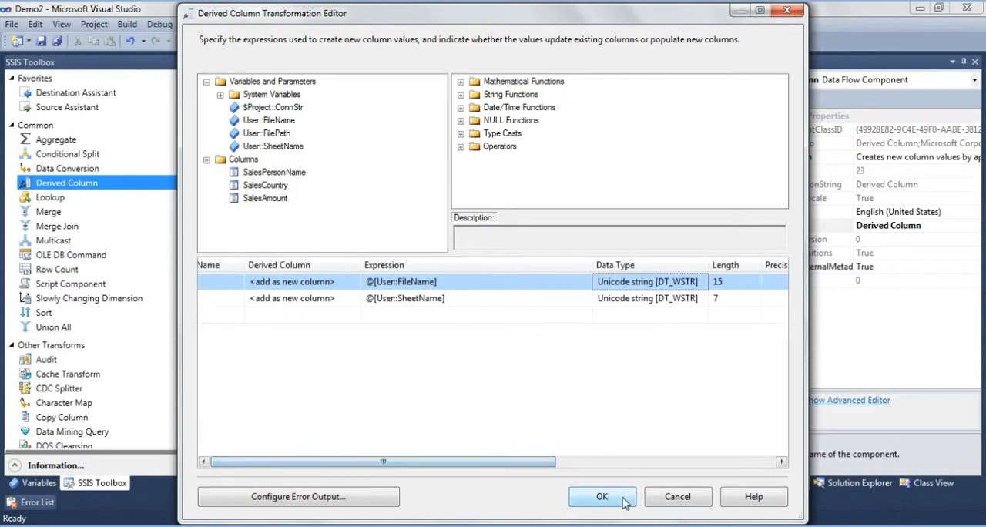
left_click(623, 497)
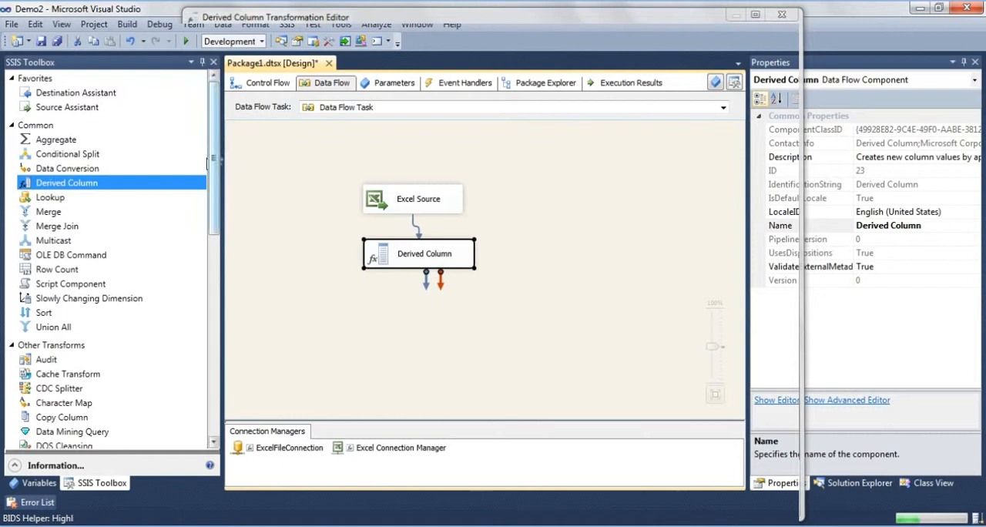
- Add a Data Conversion transformation fed by the Derived Column output and select all available input columns for conversion
left_click(93, 168)
left_click_drag(93, 168, 417, 308)
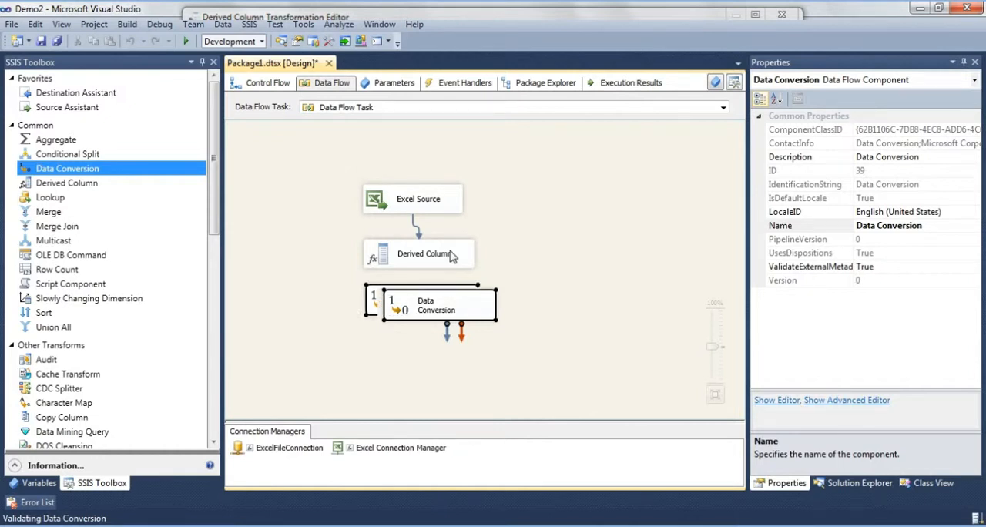
left_click(452, 256)
left_click_drag(423, 279, 408, 306)
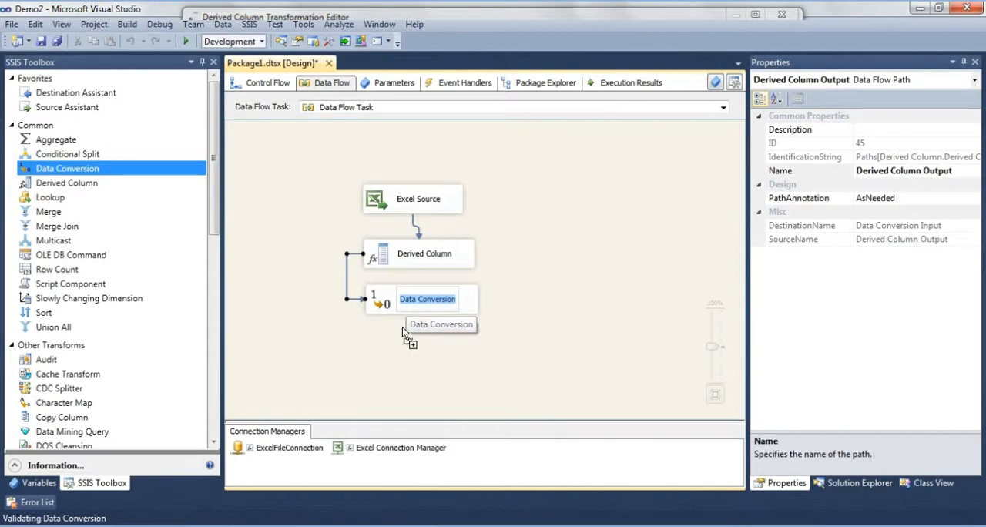
left_click_drag(379, 287, 380, 306)
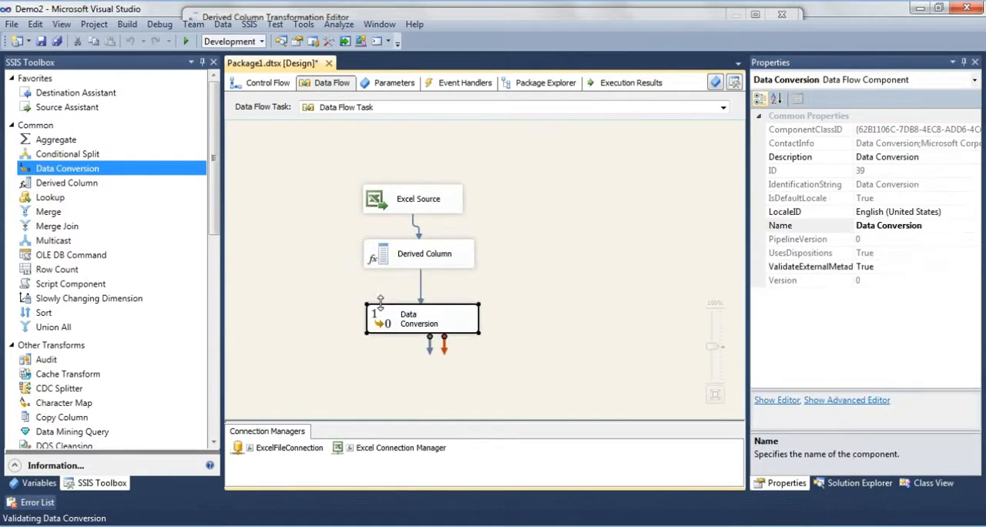
double_click(410, 325)
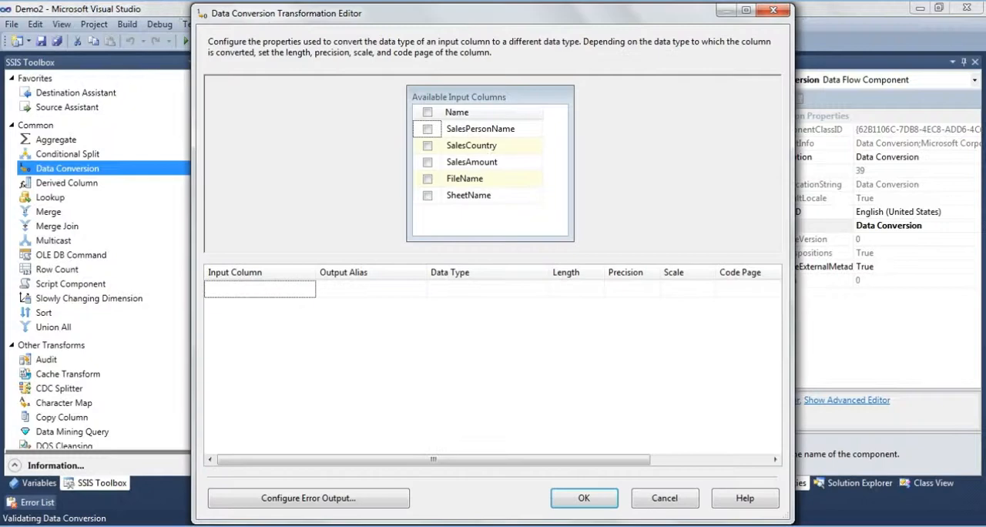
left_click(428, 112)
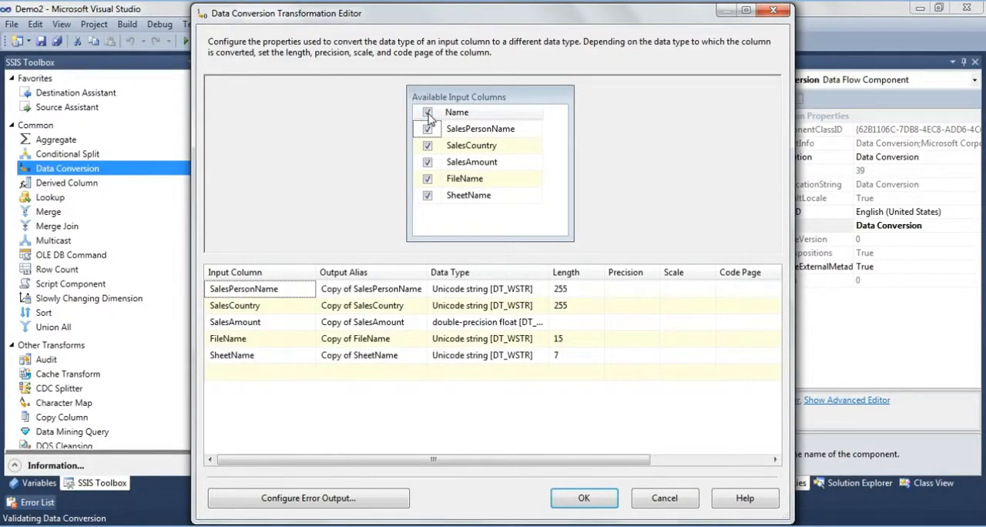
- Set the conversion type to string [DT_STR] for SalesPersonName and SalesCountry, and to four-byte signed integer for SalesAmount
left_click(543, 289)
scroll(539, 312, "up", 1)
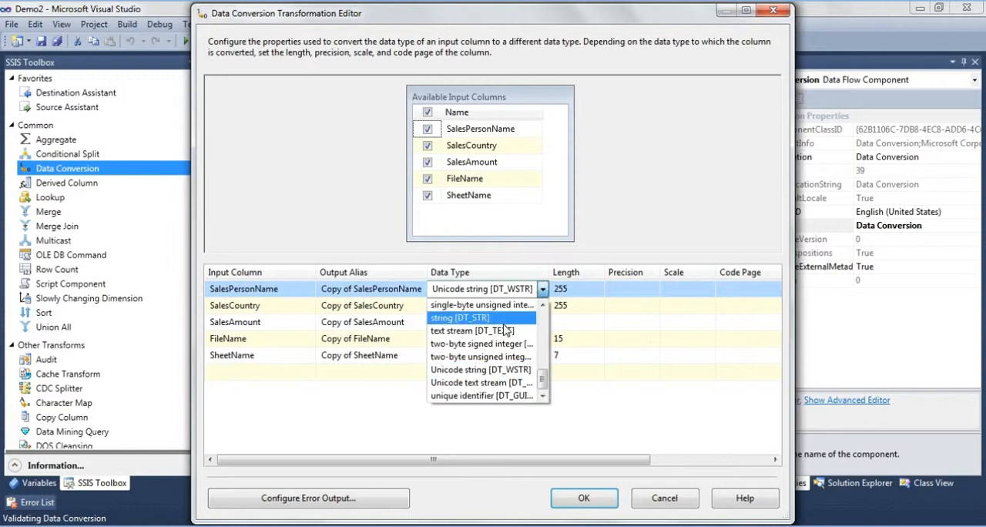
left_click(537, 313)
left_click(539, 306)
scroll(484, 338, "up", 1)
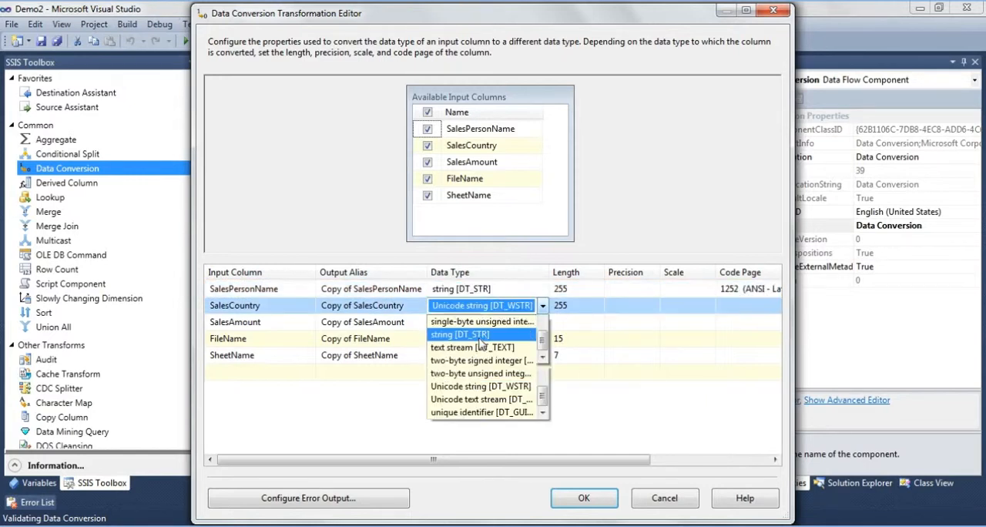
left_click(484, 338)
left_click(542, 322)
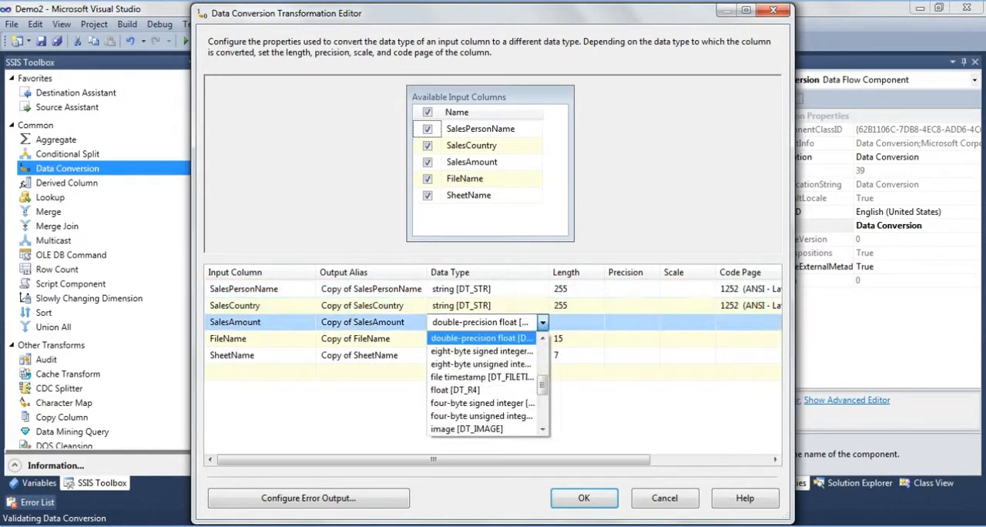
left_click(482, 403)
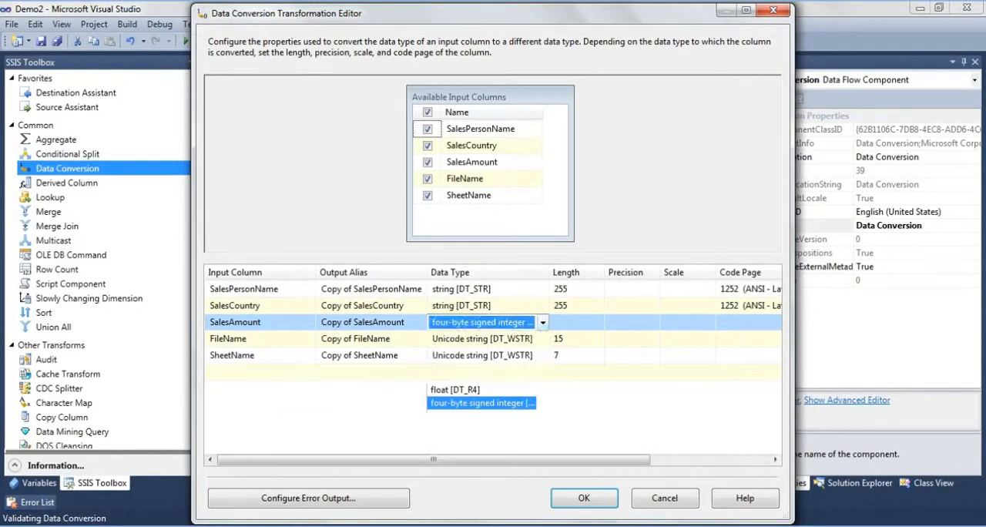
- Set the conversion data type of FileName and SheetName to string [DT_STR]
left_click(543, 339)
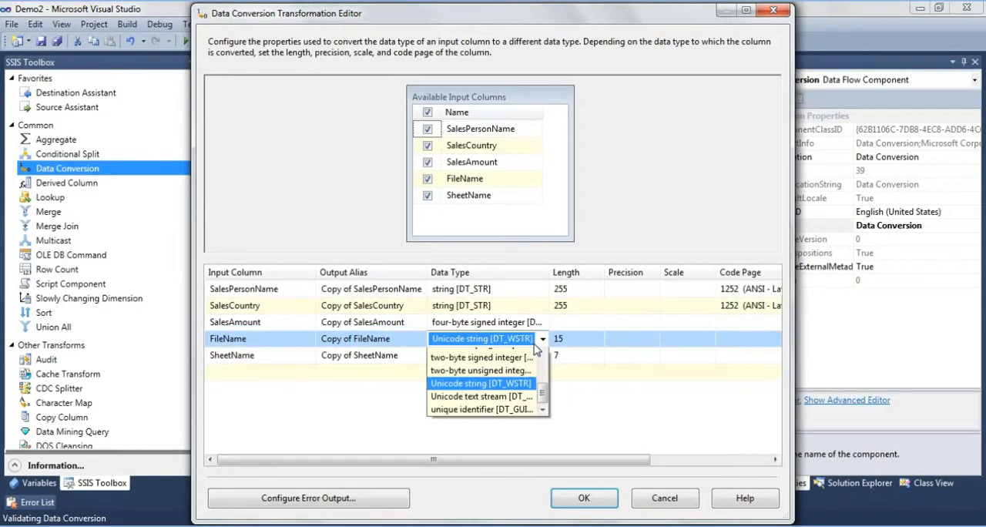
scroll(485, 385, "up", 2)
left_click(477, 365)
left_click(539, 356)
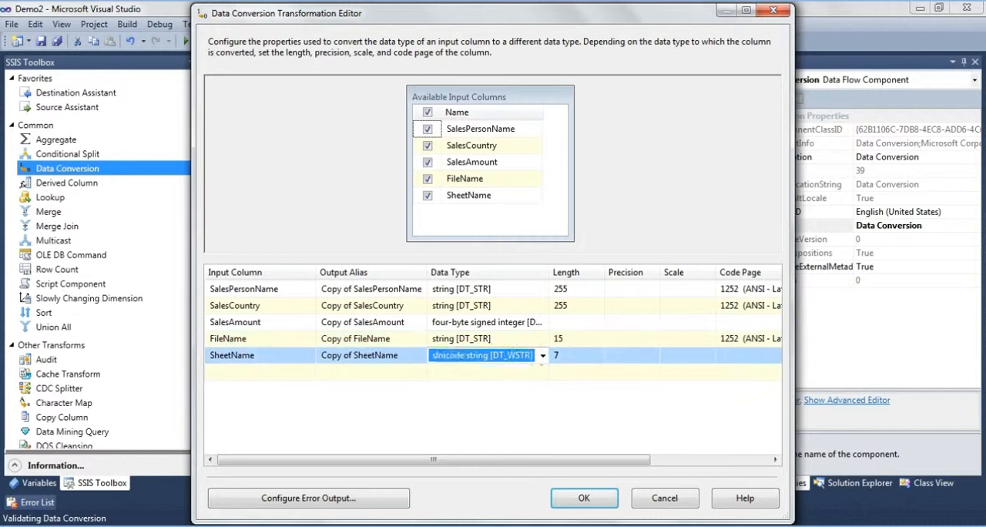
left_click(542, 355)
left_click(470, 385)
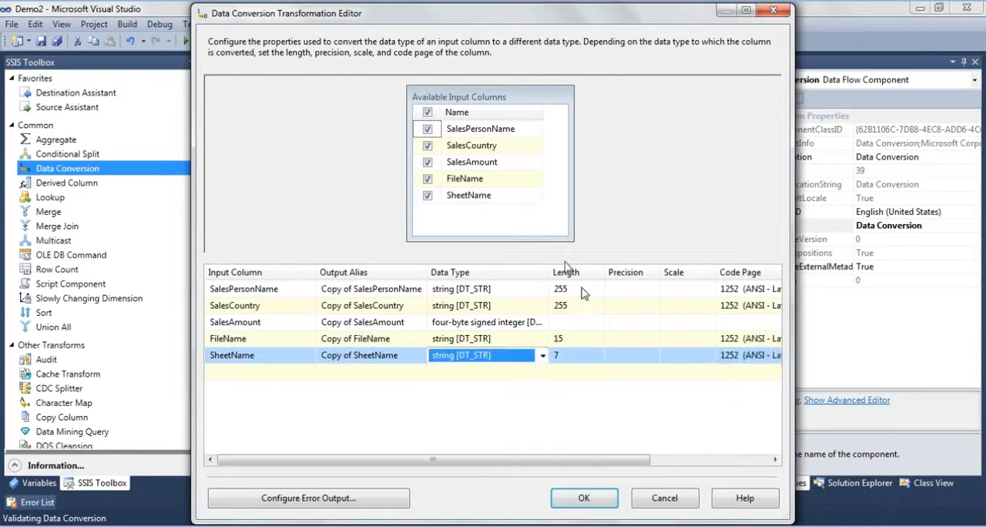
- Set the converted length of SalesPersonName and SalesCountry to 100
left_click(581, 290)
key("BackSpace")
key("BackSpace")
key("BackSpace")
type("100")
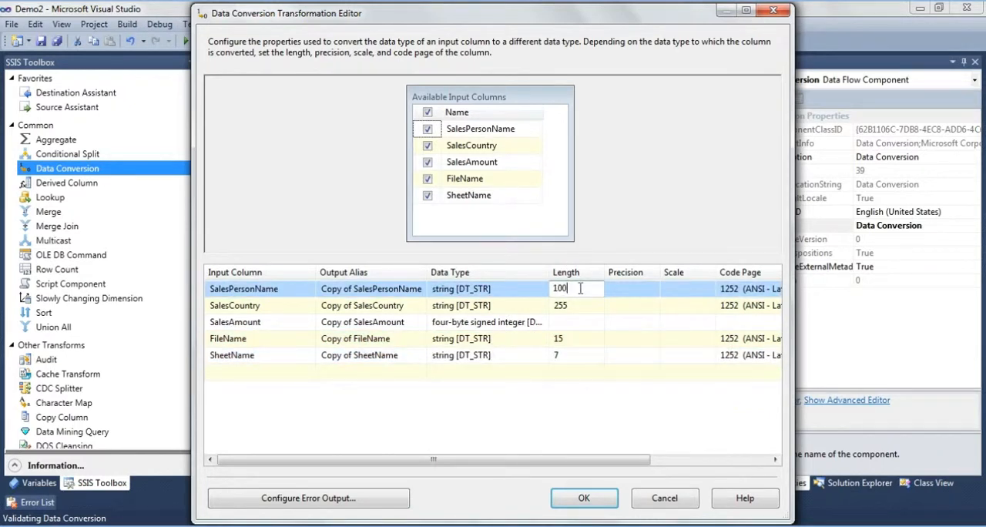
left_click(571, 307)
key("BackSpace")
key("BackSpace")
key("BackSpace")
type("1")
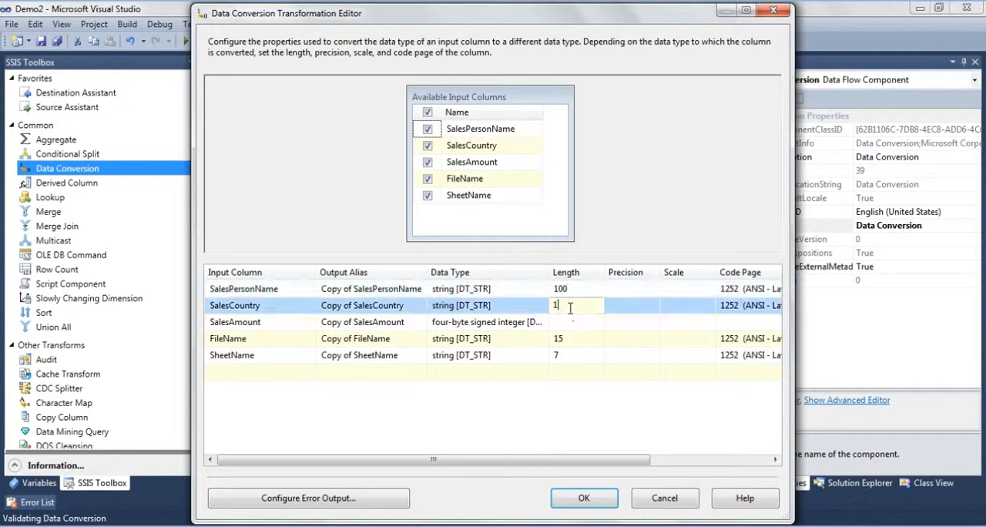
type("00")
- Set the converted length of FileName and SheetName to 100 and accept the Data Conversion transformation
left_click(571, 342)
key("BackSpace")
key("BackSpace")
type("100")
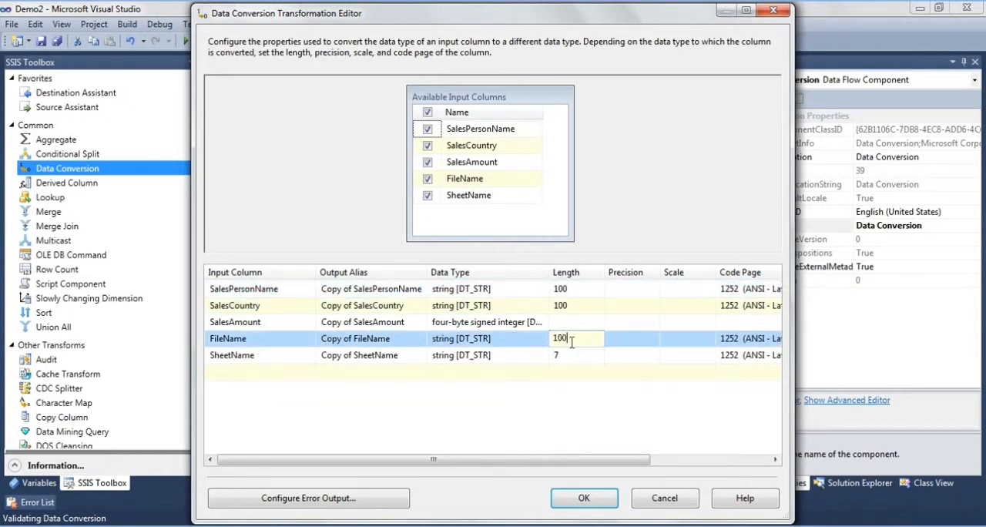
left_click(564, 353)
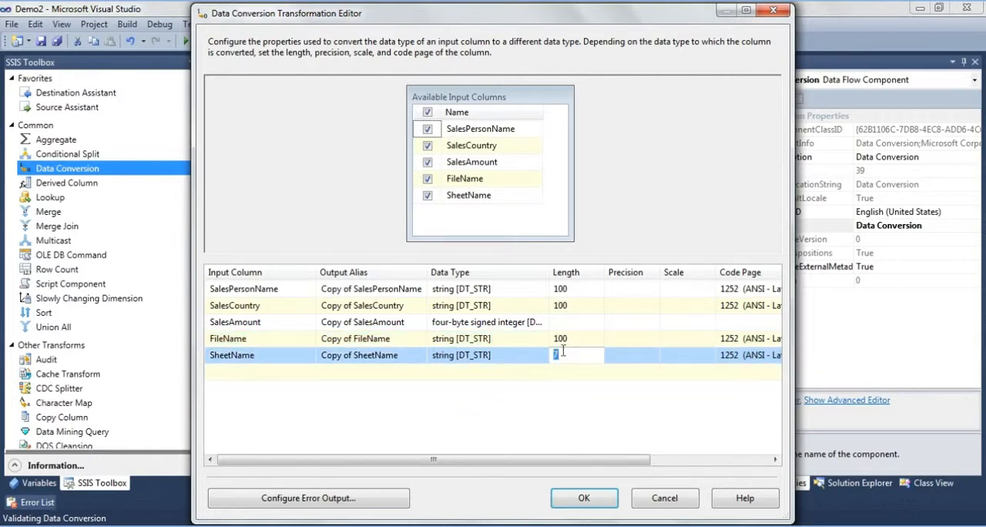
key("BackSpace")
type("100")
left_click(583, 498)
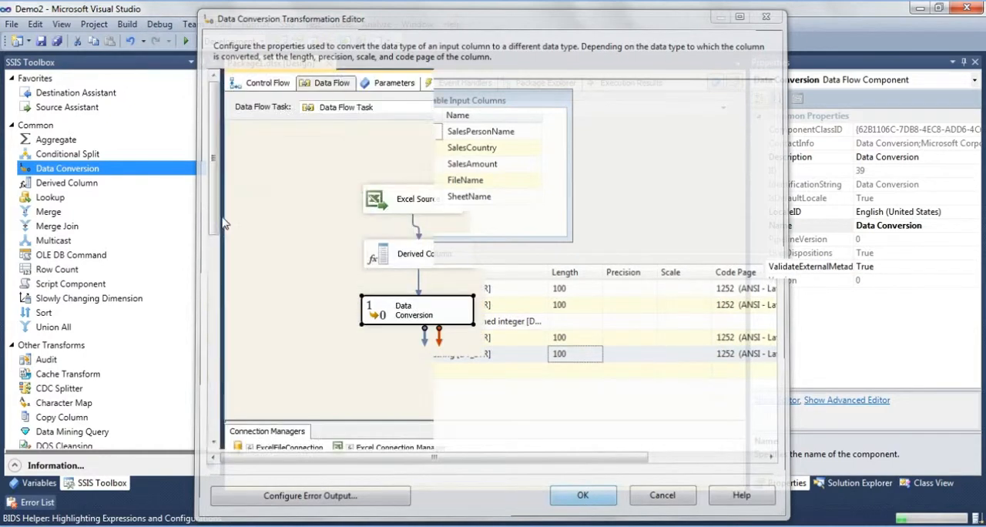
- Add an OLE DB Destination below Data Conversion and connect the Data Conversion output to it
left_click_drag(219, 219, 221, 299)
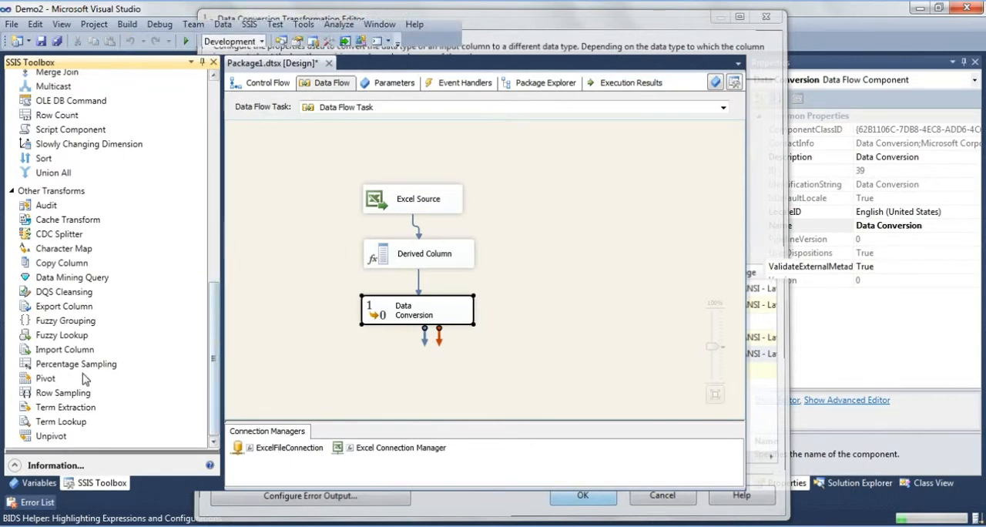
scroll(84, 378, "down", 8)
left_click_drag(73, 364, 399, 377)
left_click(417, 296)
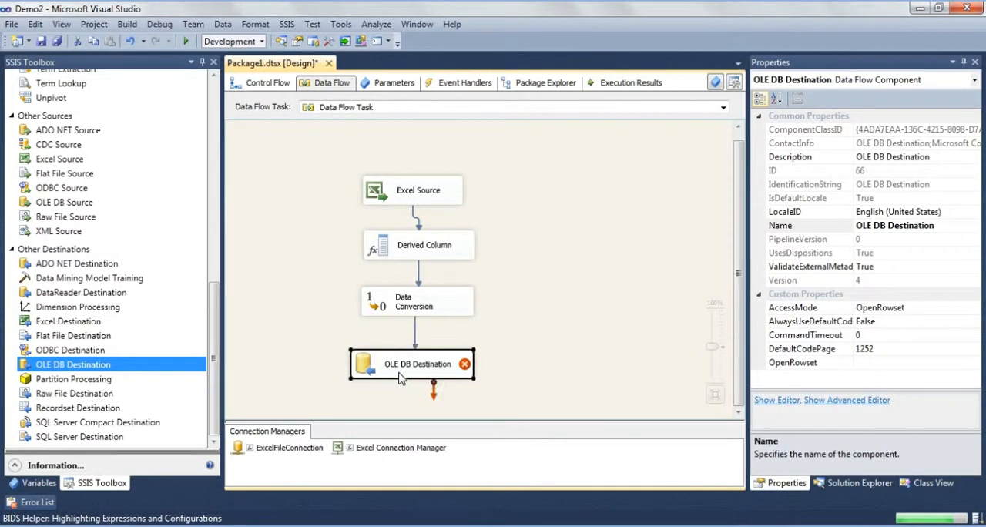
- Configure the OLE DB Destination with the SQLMSBITraining database connection and the [dbo].[SSISExcelSheetLoad] table
double_click(399, 377)
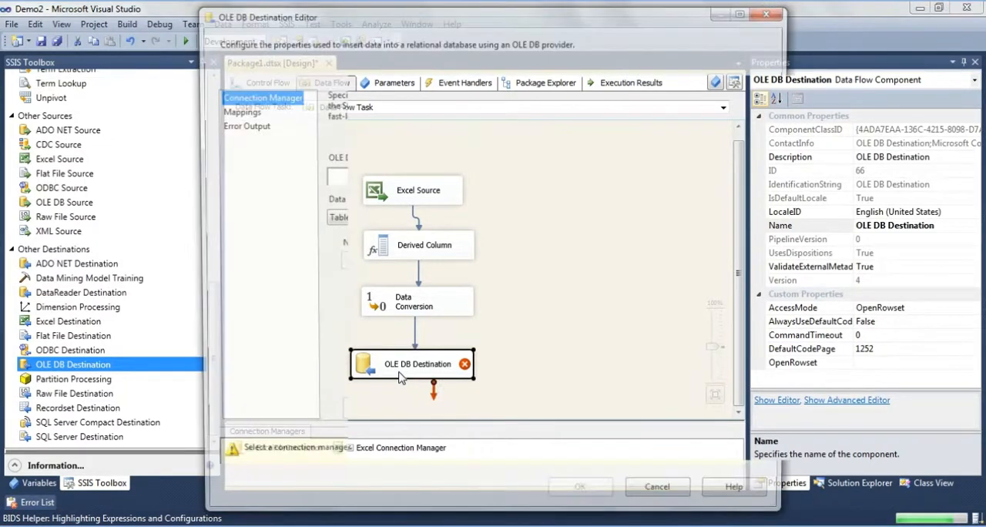
left_click(735, 188)
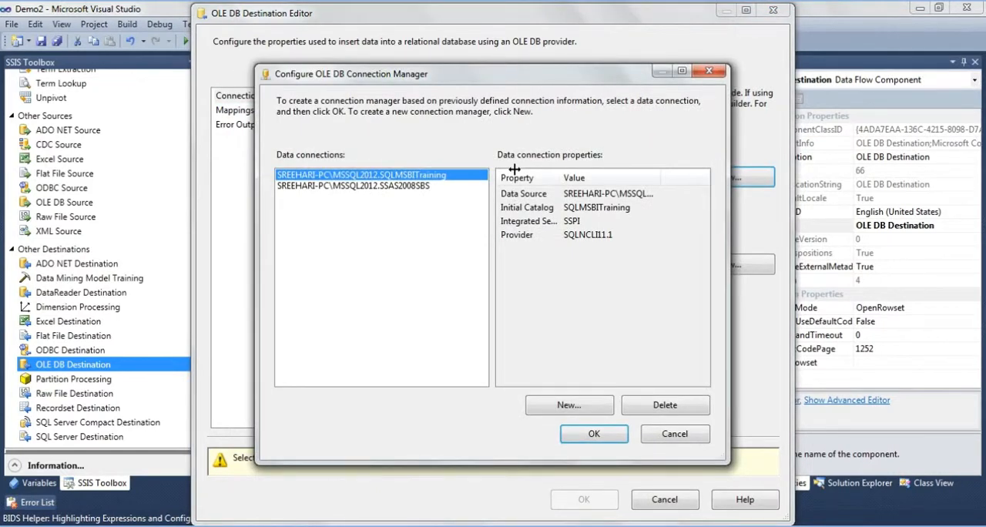
left_click(588, 436)
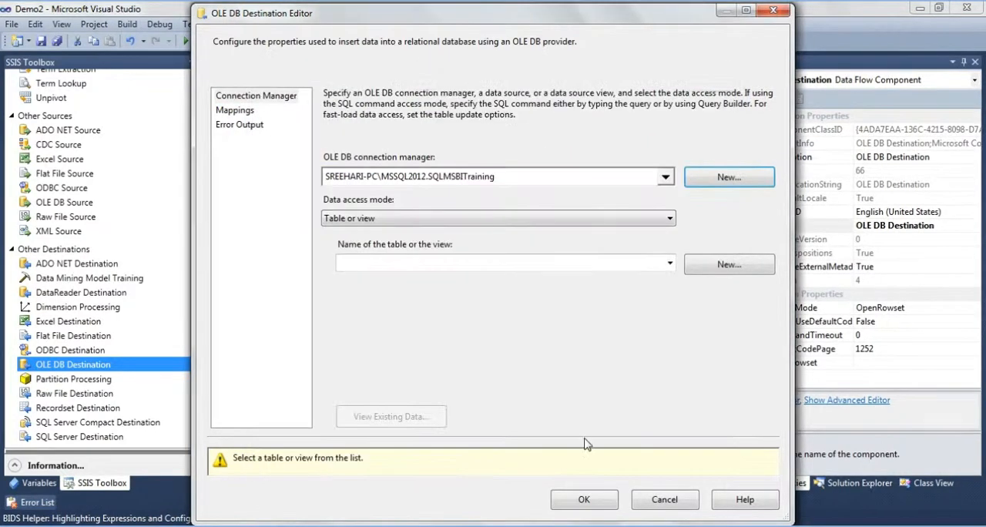
left_click(492, 263)
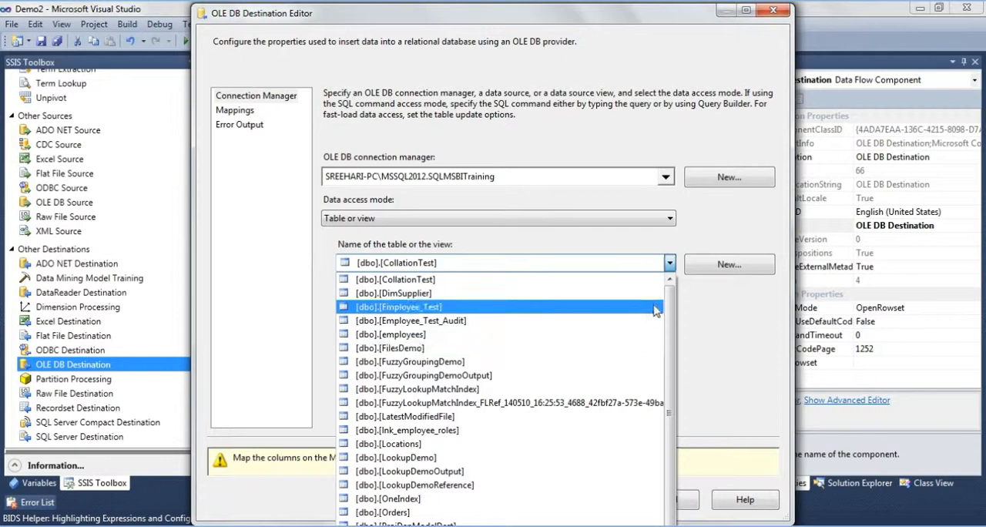
scroll(681, 320, "down", 4)
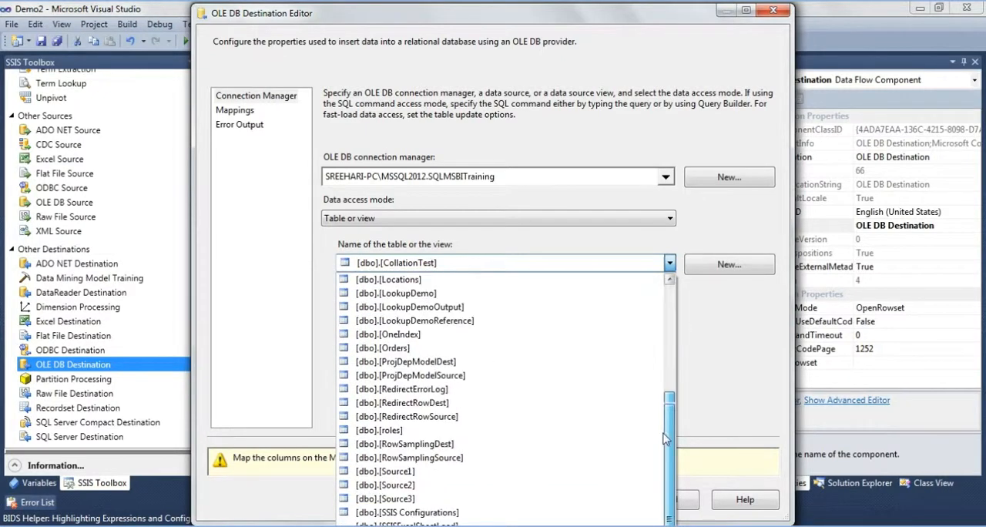
scroll(661, 452, "down", 1)
left_click(539, 485)
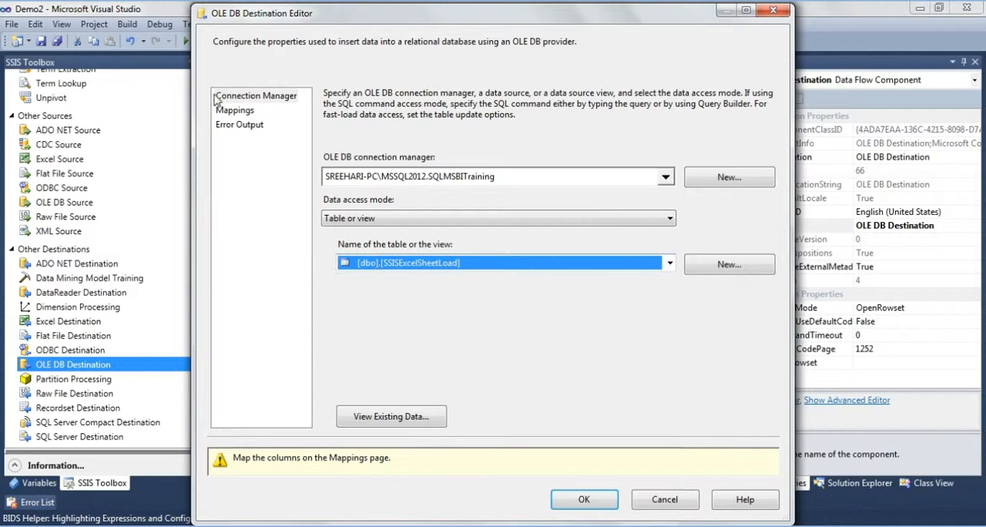
- In the destination's column mappings, map Copy of SalesPersonName to the SalesPersonName column
left_click(233, 112)
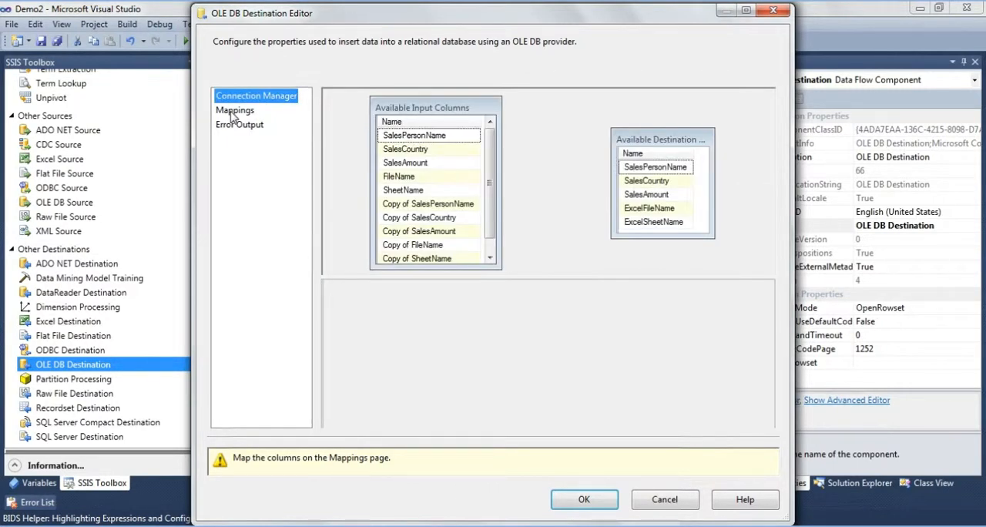
left_click(422, 304)
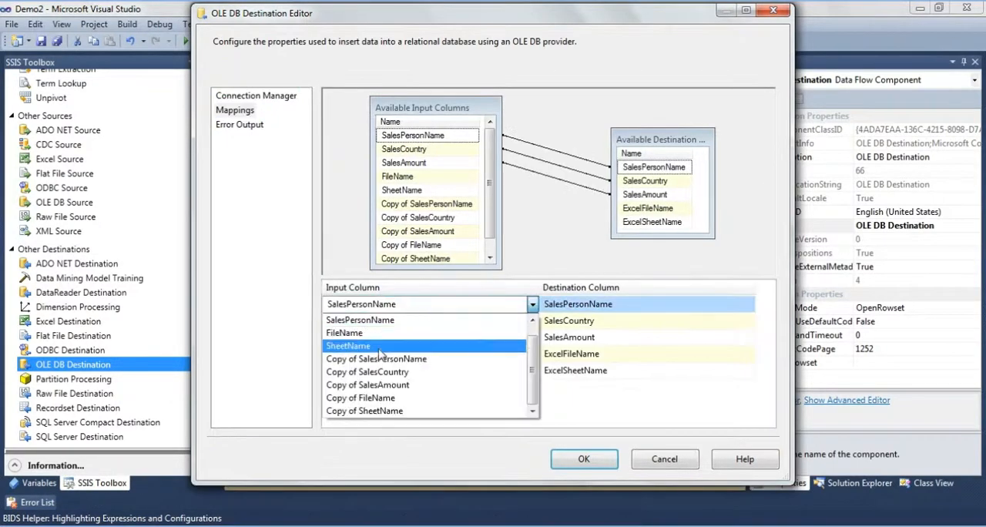
left_click(377, 359)
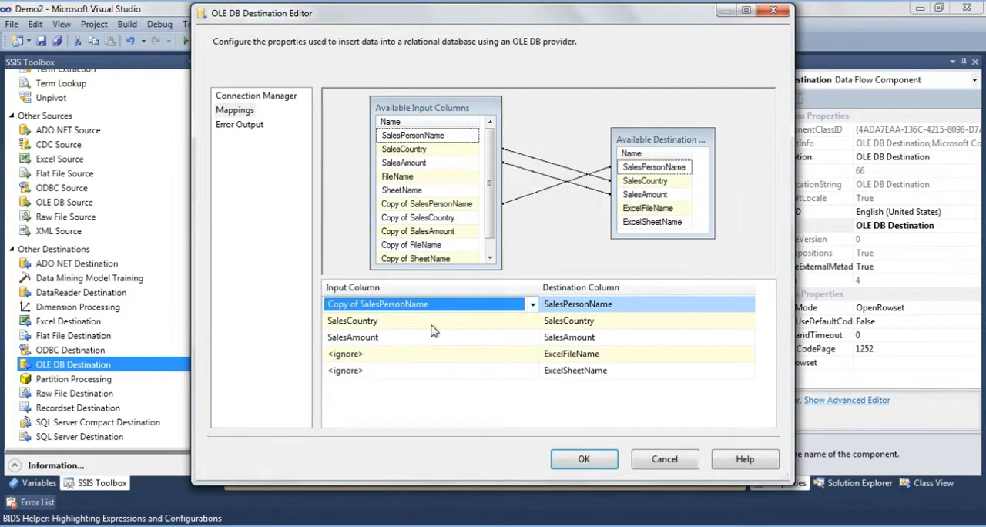
- Map the input column Copy of SalesCountry to the SalesCountry destination column
left_click(429, 320)
left_click(378, 393)
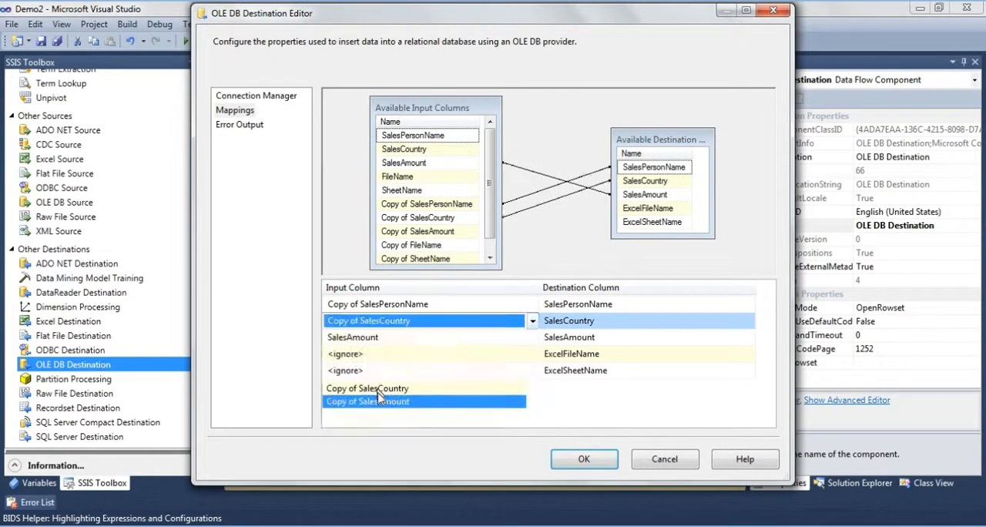
left_click(426, 322)
left_click(425, 337)
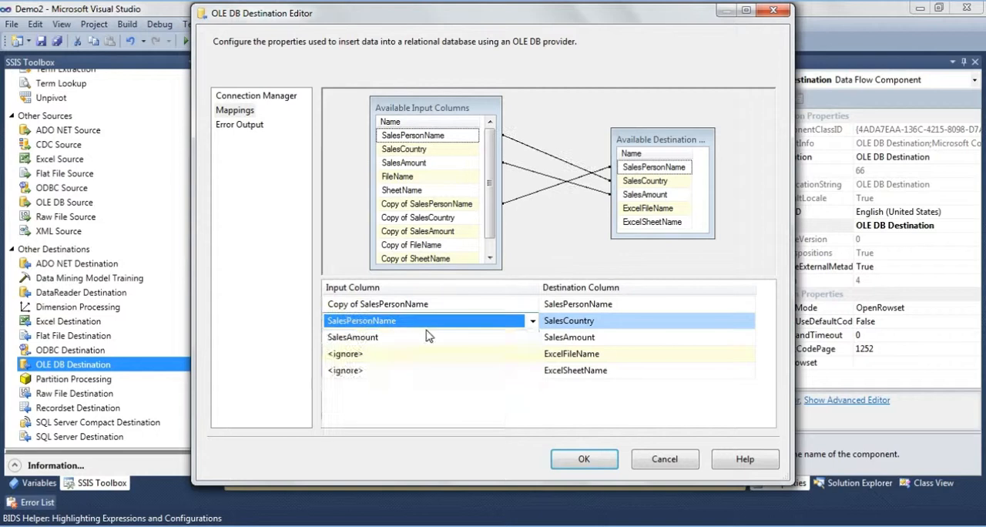
left_click(428, 337)
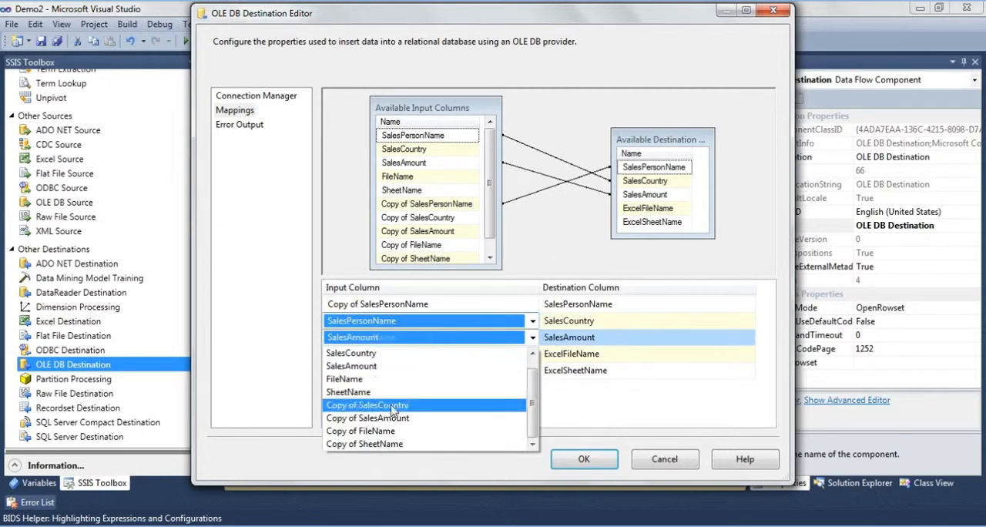
left_click(460, 319)
left_click(460, 319)
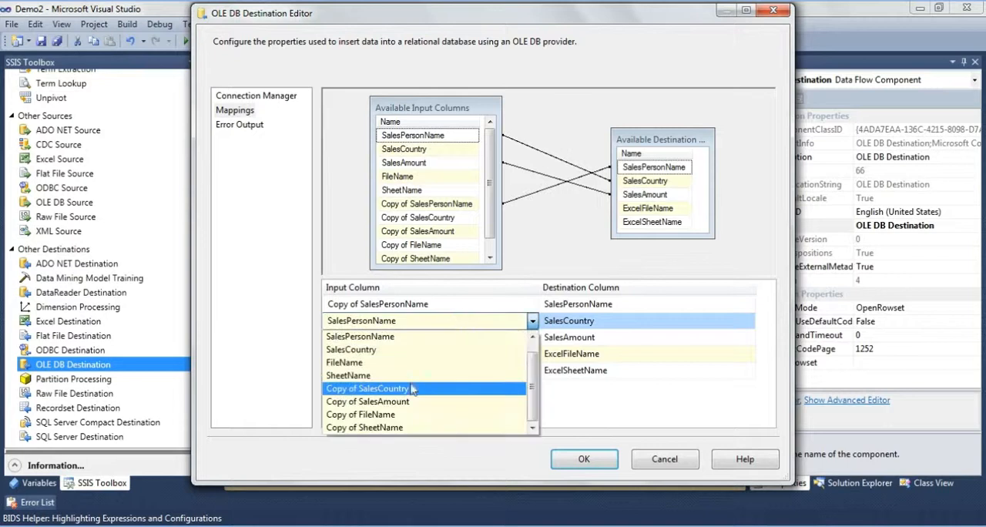
left_click(412, 389)
- Map the input column Copy of SalesAmount to the SalesAmount destination column
left_click(459, 337)
left_click(459, 337)
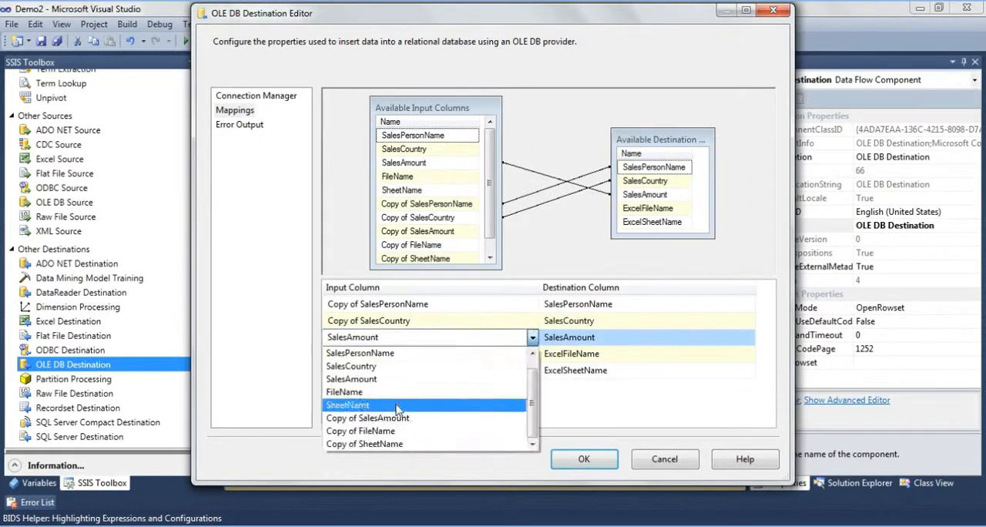
left_click(389, 418)
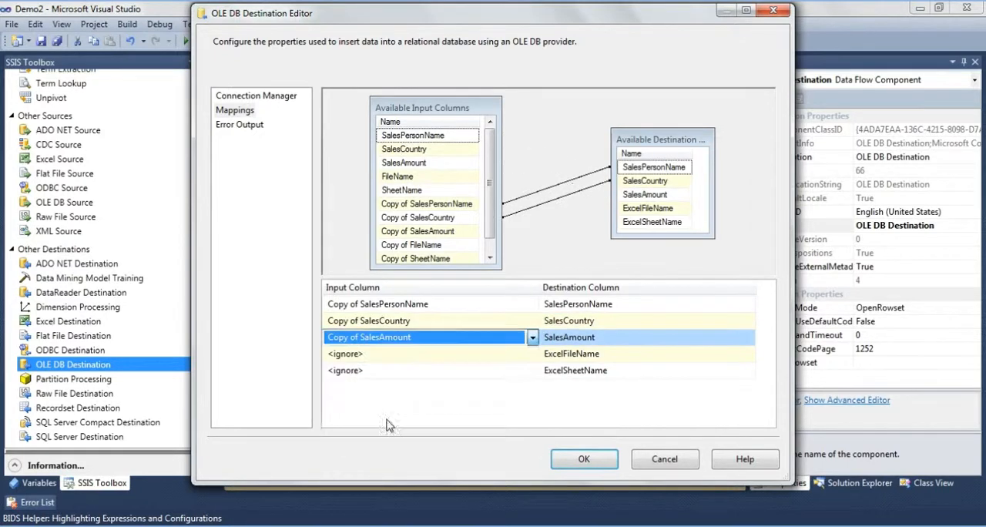
- Map the input column Copy of FileName to the ExcelFileName destination column
left_click(443, 354)
left_click(451, 356)
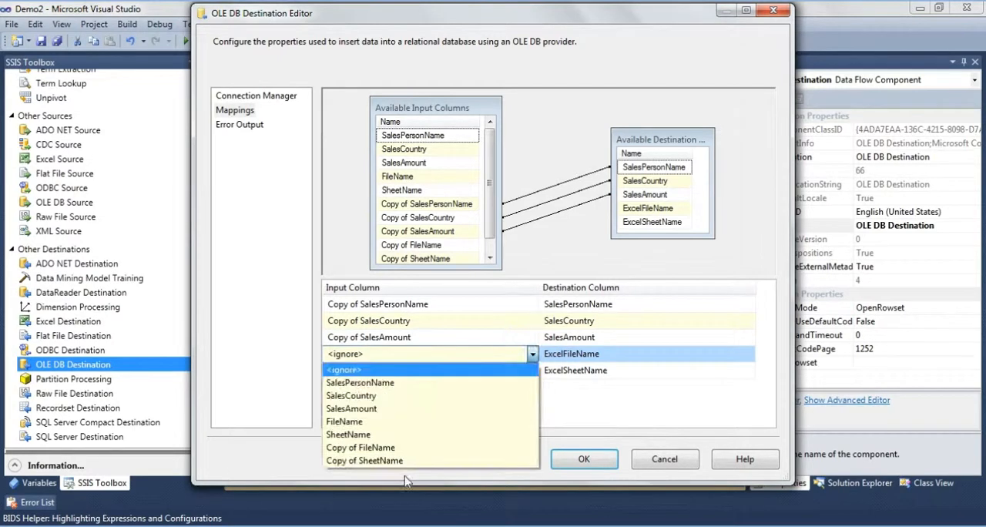
left_click(393, 451)
- Map Copy of SheetName to the ExcelSheetName destination column, accept the destination settings and save the package
left_click(482, 372)
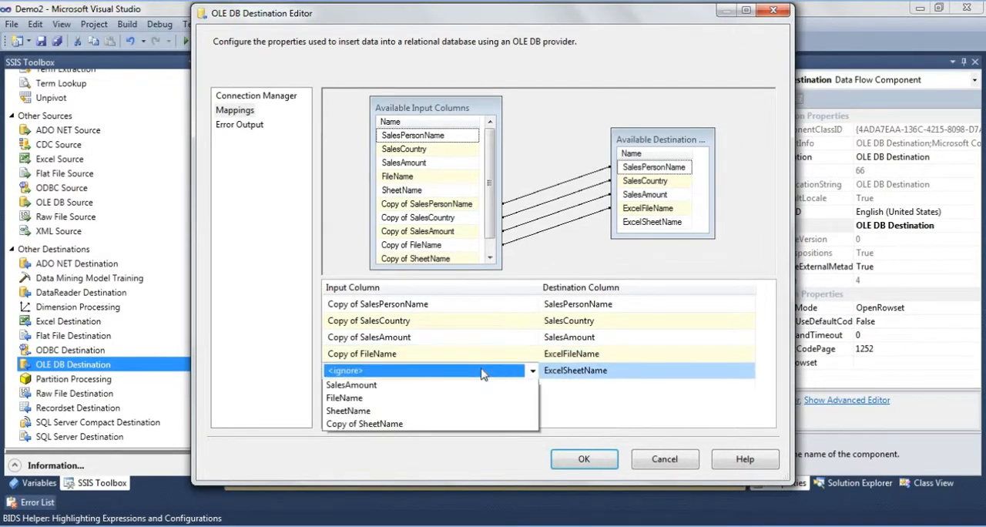
left_click(369, 466)
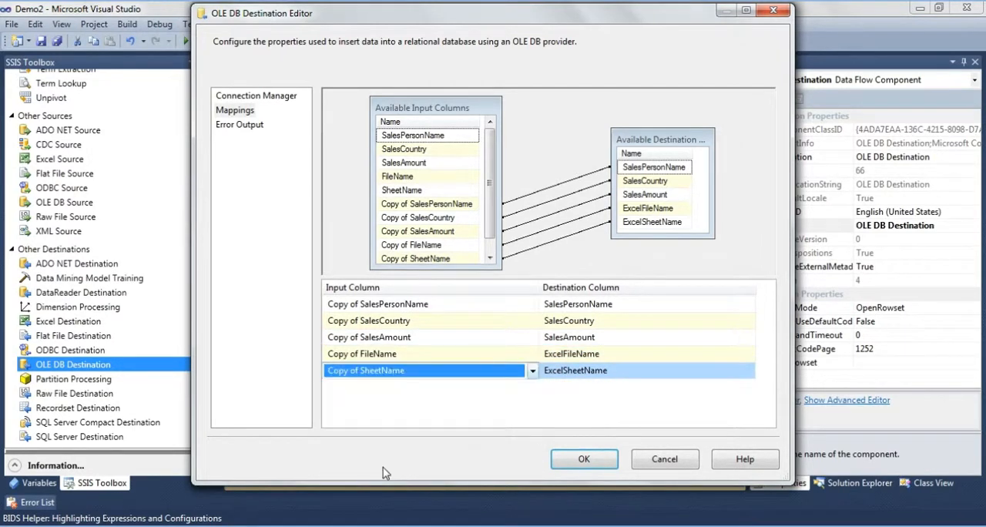
left_click(566, 460)
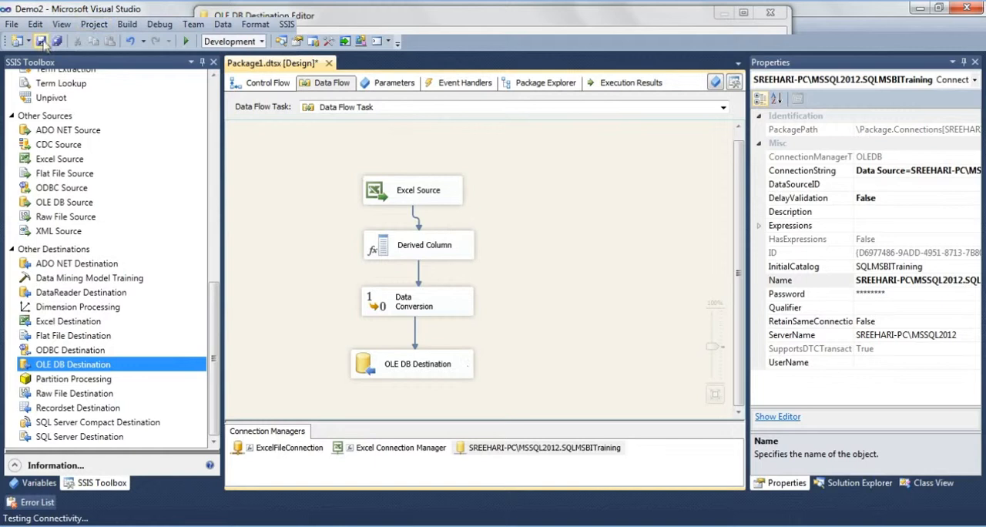
key("ctrl+s")
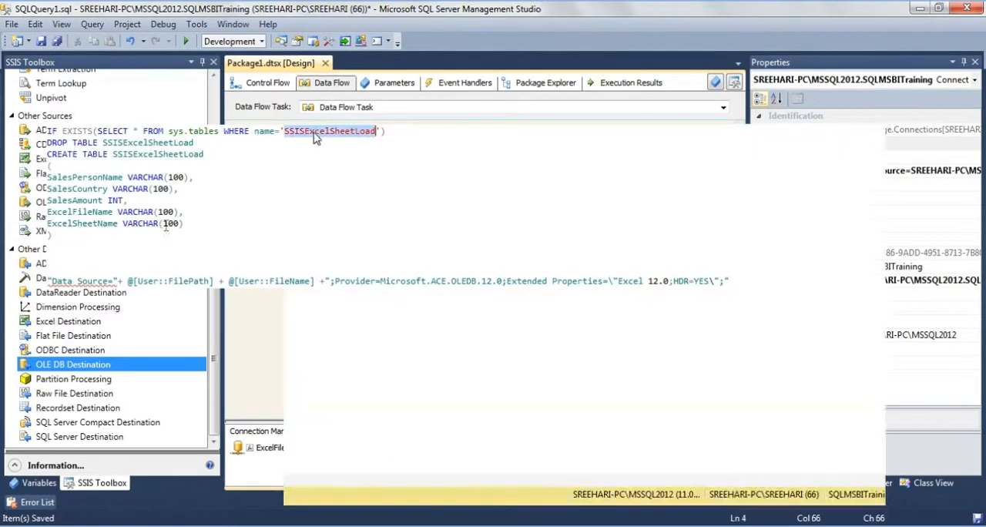
- Switch to SQL Server Management Studio, replace the Data Source expression with SELECT * FROM SSISExcelSheetLoad and execute only that statement
left_click_drag(48, 254, 729, 281)
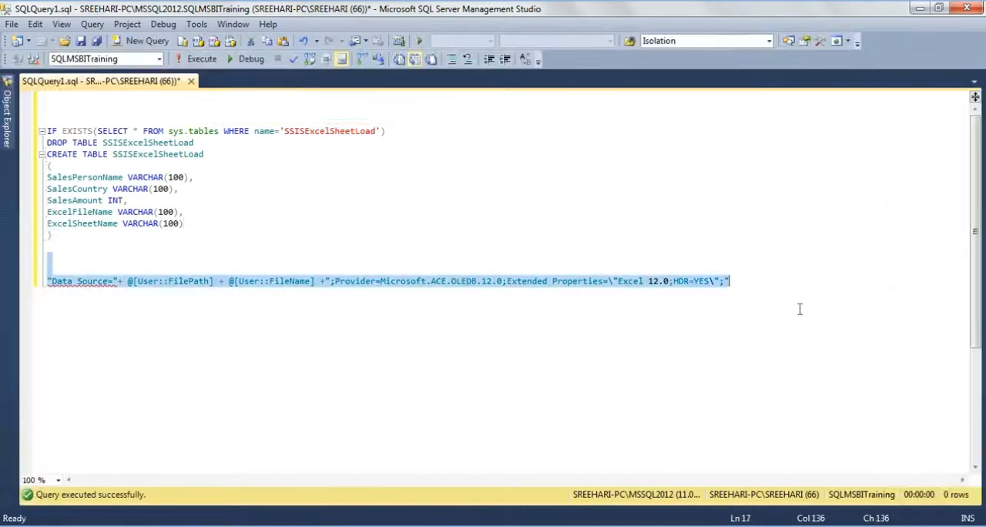
key("ctrl+v")
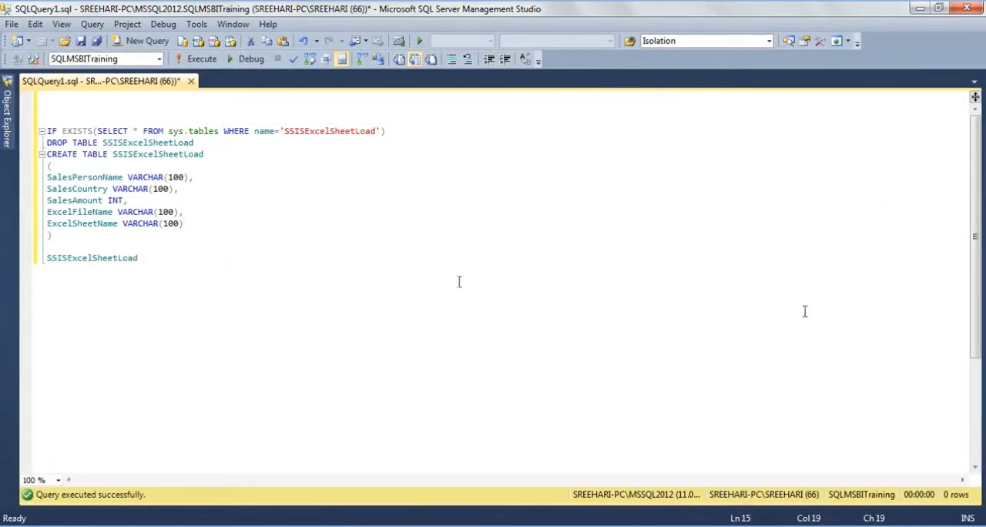
key("Home")
type("S")
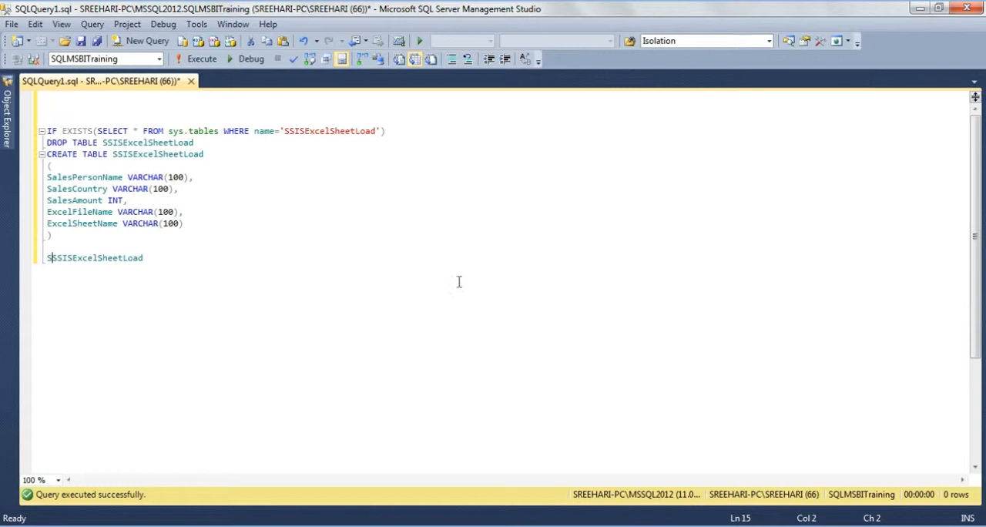
type("ELECT * FR")
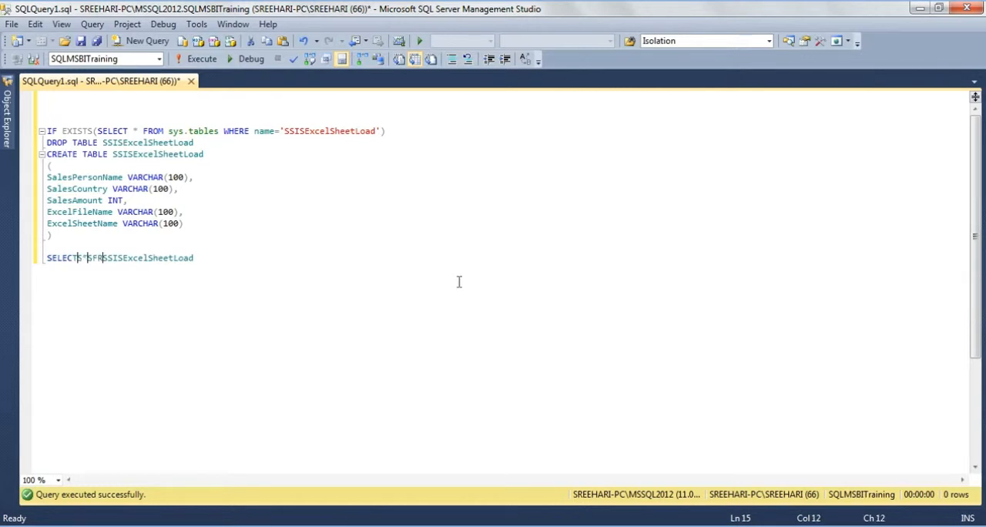
type("OM")
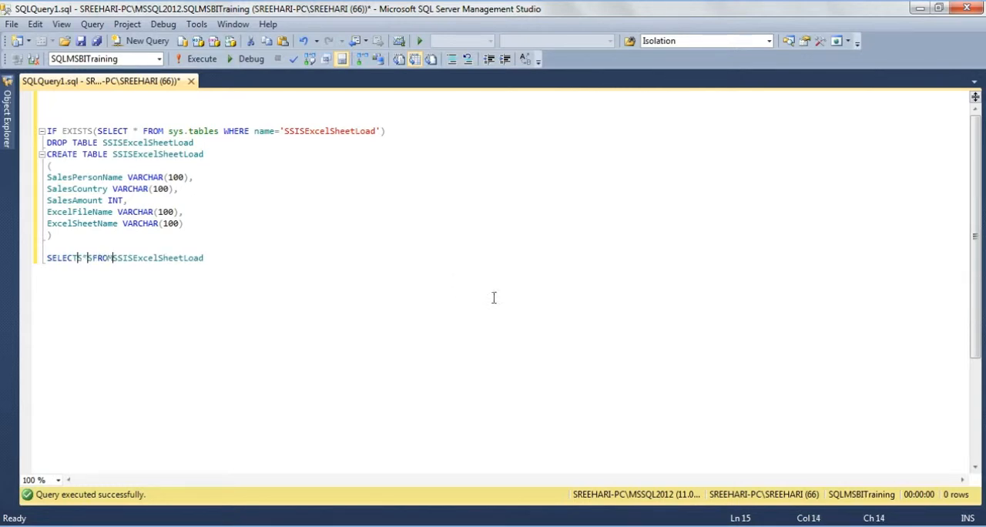
key("shift+Home")
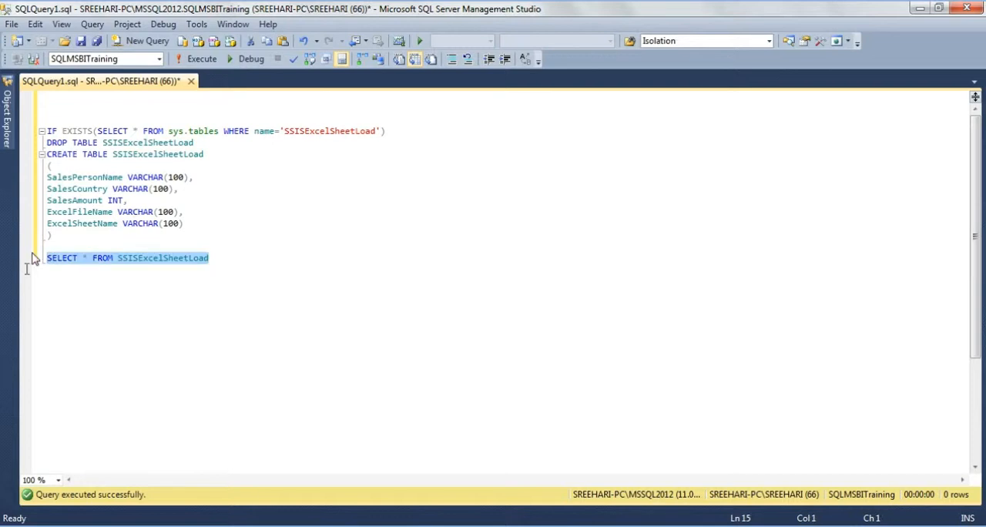
left_click(198, 61)
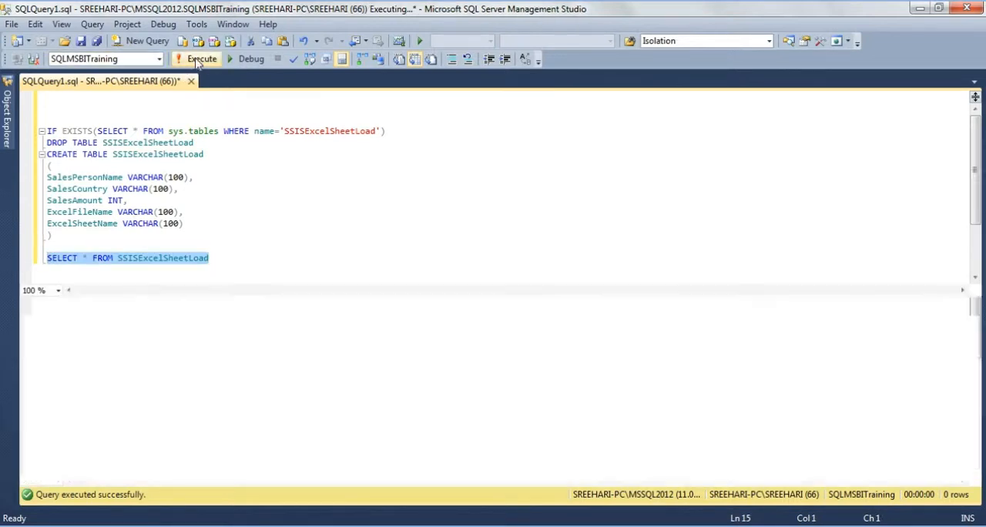
- Run the package in Visual Studio, then return to SQL Server Management Studio and execute the SSISExcelSheetLoad query again
key("alt+Tab")
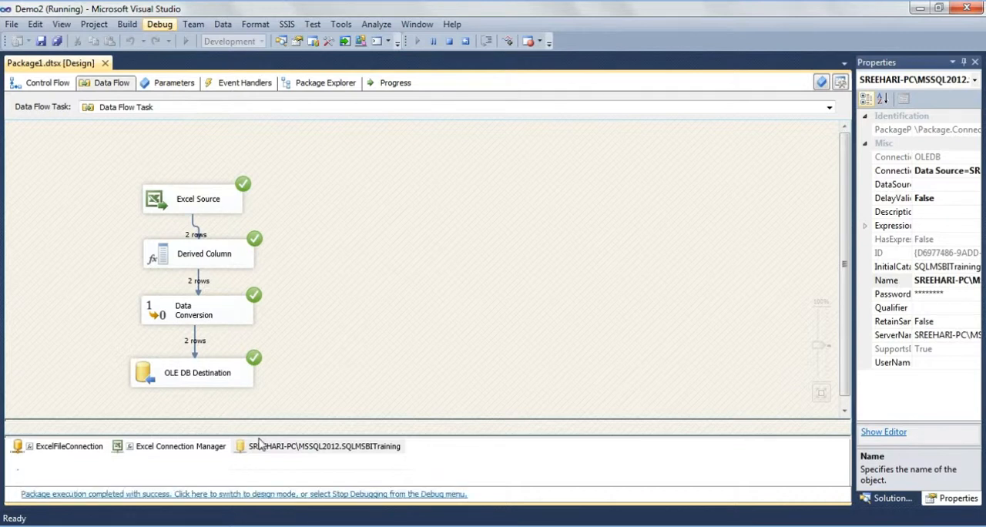
key("alt+Tab")
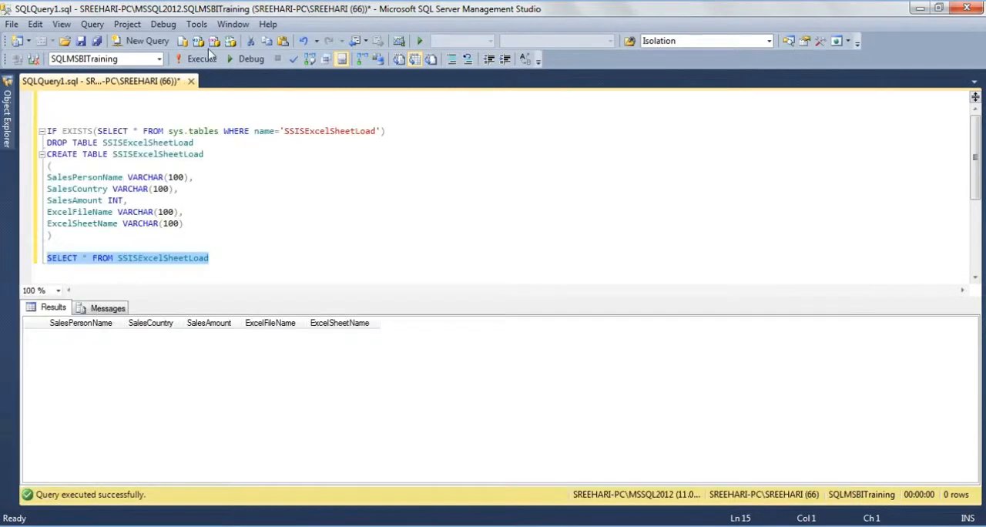
left_click(204, 57)
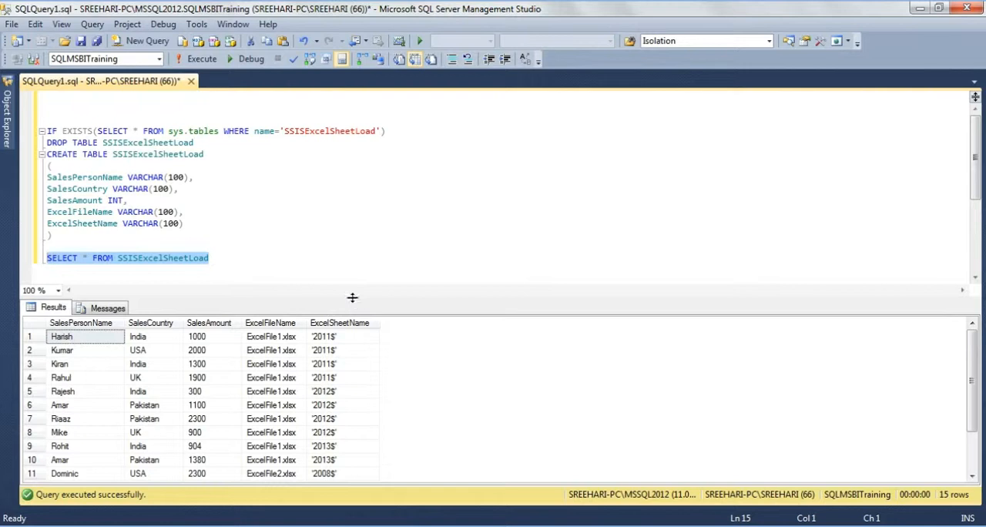
- Enlarge the query results and check the ExcelFileName and ExcelSheetName values of the loaded rows for each file and sheet
left_click_drag(356, 299, 370, 180)
left_click(276, 207)
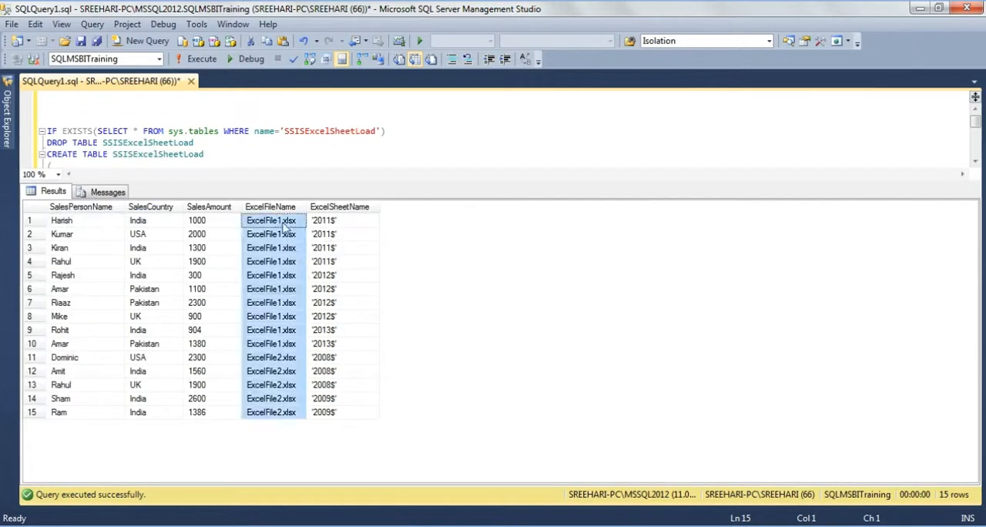
left_click(282, 223)
left_click(332, 259)
left_click(333, 290)
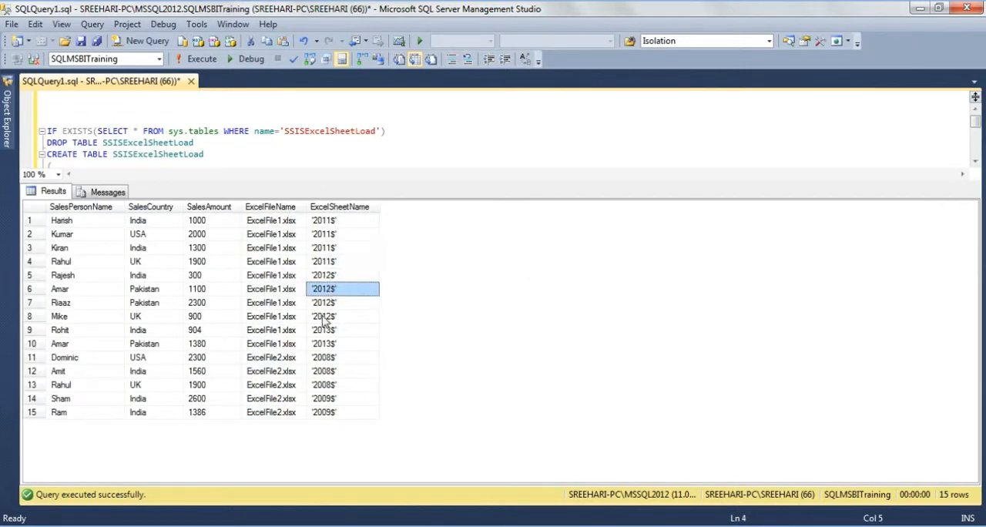
left_click(327, 330)
left_click(277, 371)
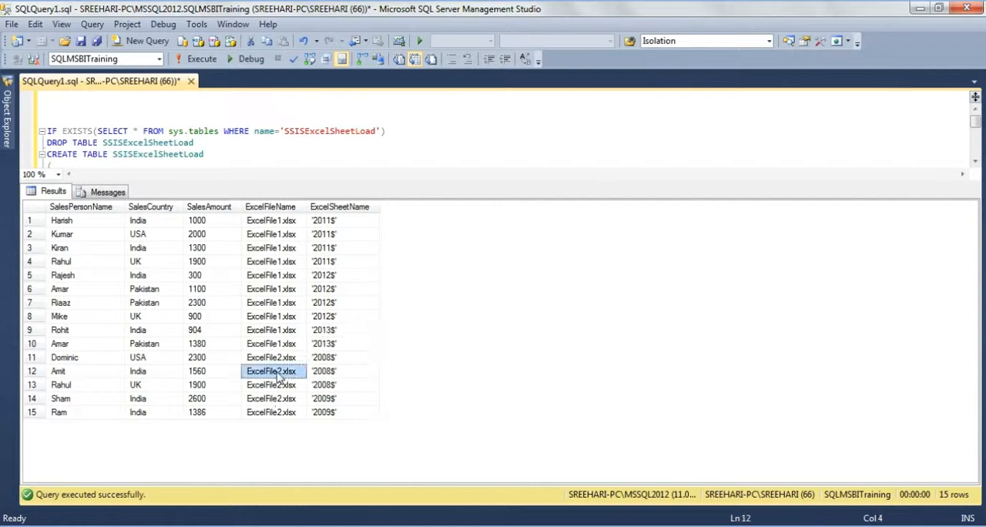
left_click(325, 371)
left_click(330, 398)
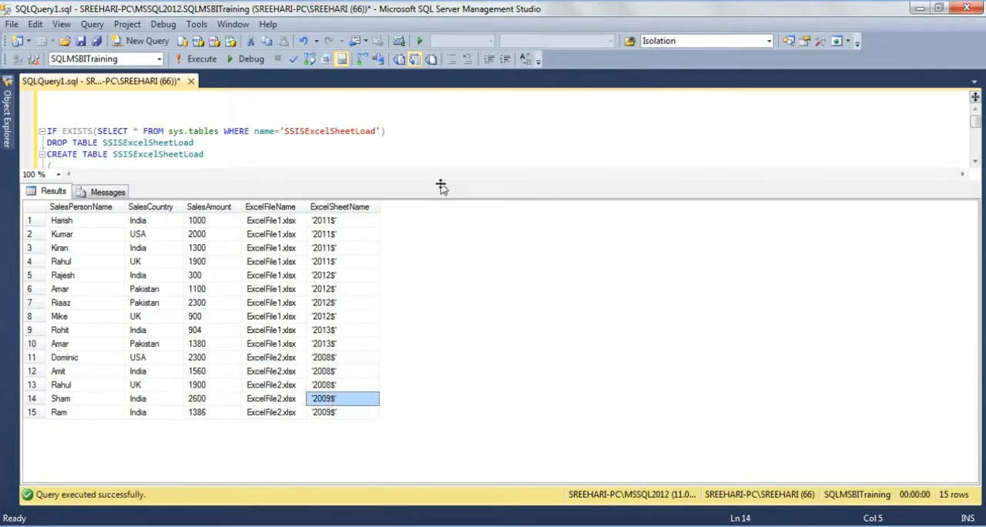
left_click_drag(442, 183, 439, 237)
- Switch to the running PowerPoint slide show, advance from the Demo slide to the closing slide and end the show
mouse_move(365, 520)
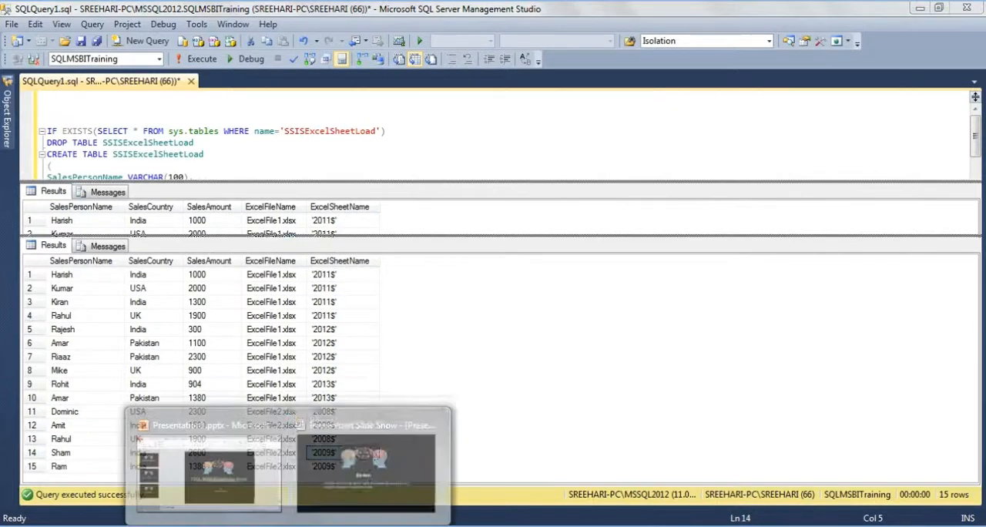
left_click(392, 483)
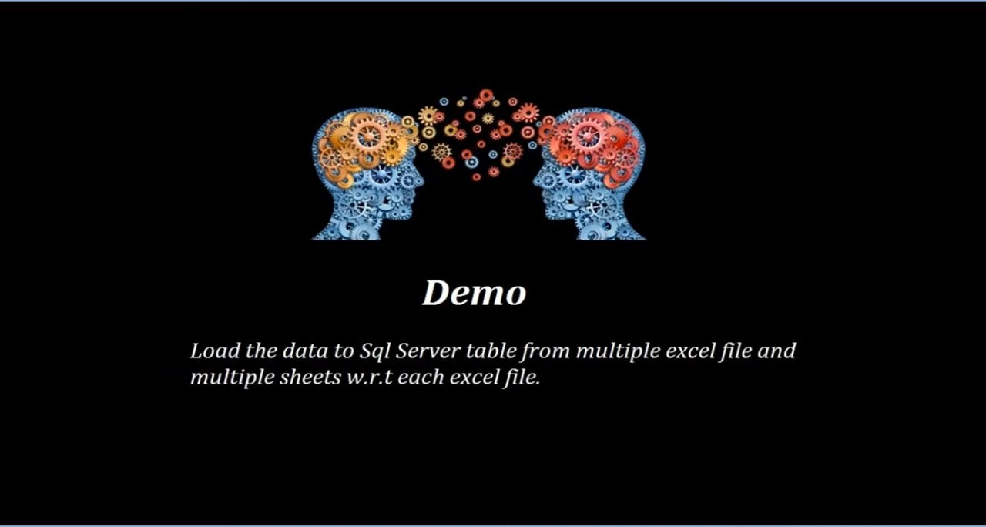
left_click(393, 487)
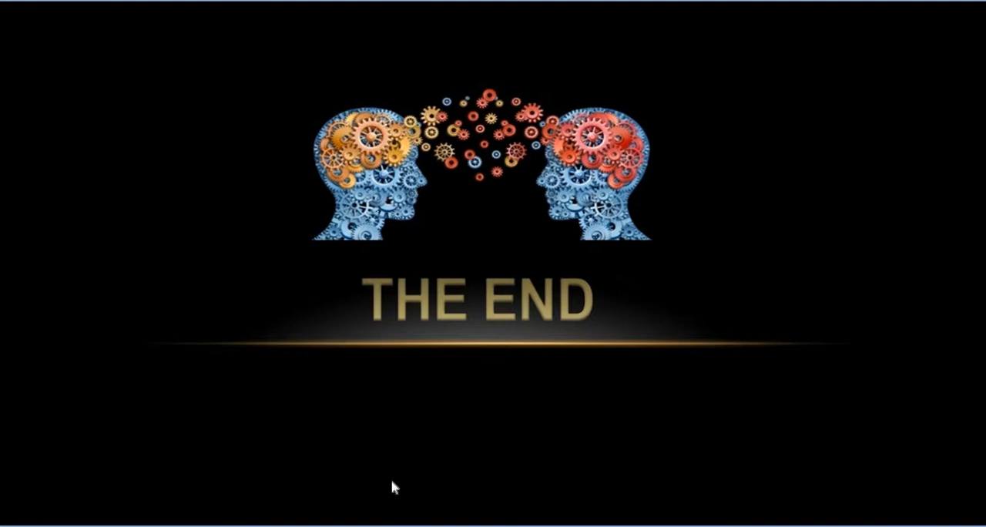
key("Escape")
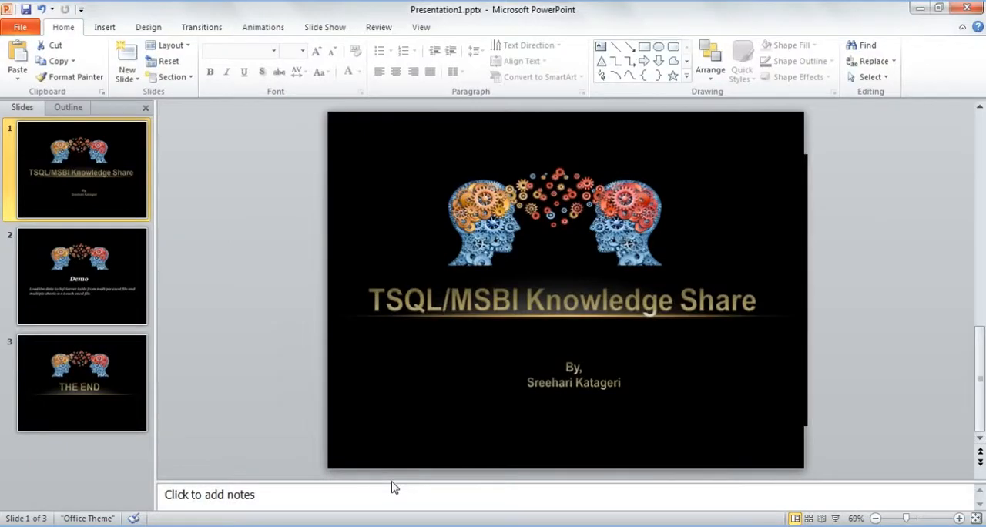